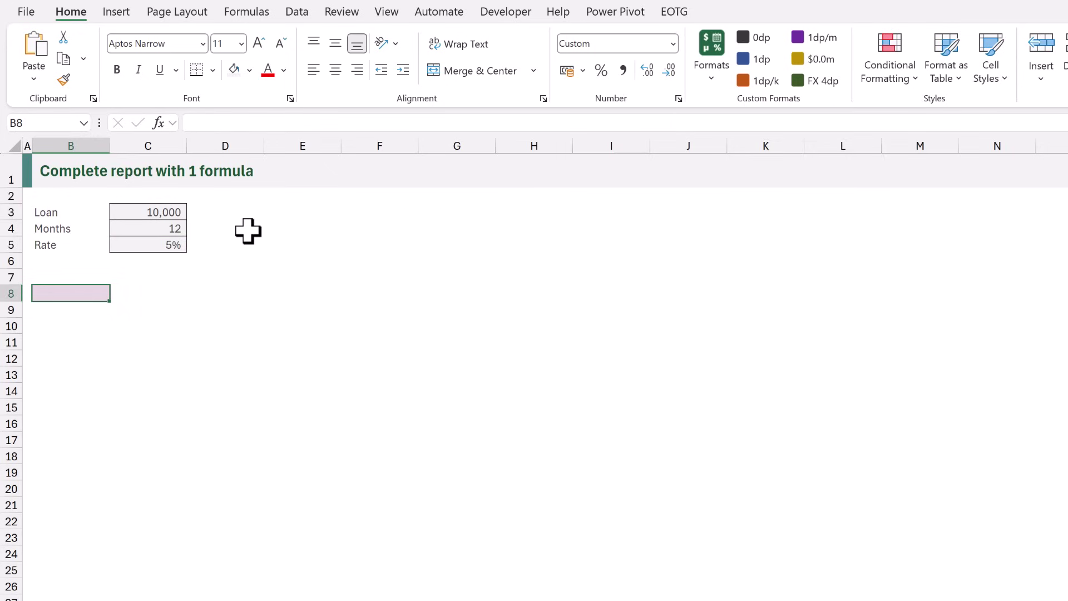
Step: Enter the header array formula ={"Period","Opening","Interest","Payment","Closing"} in cell B8
{"action": "type", "text": "={"}
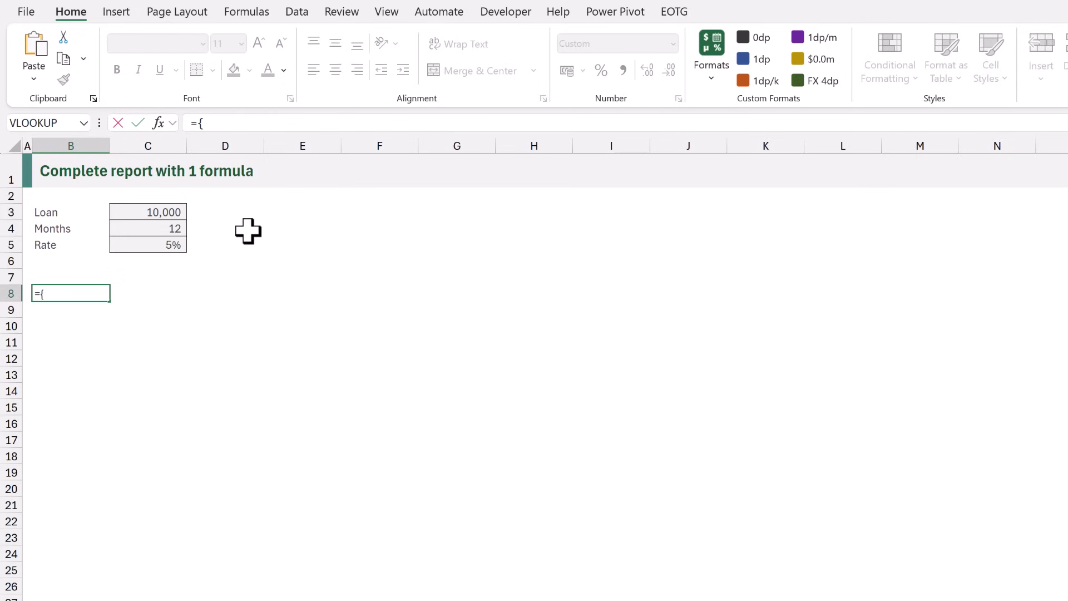
{"action": "type", "text": "\"Period\",\"Opening\",\"Interest\",\"Paym"}
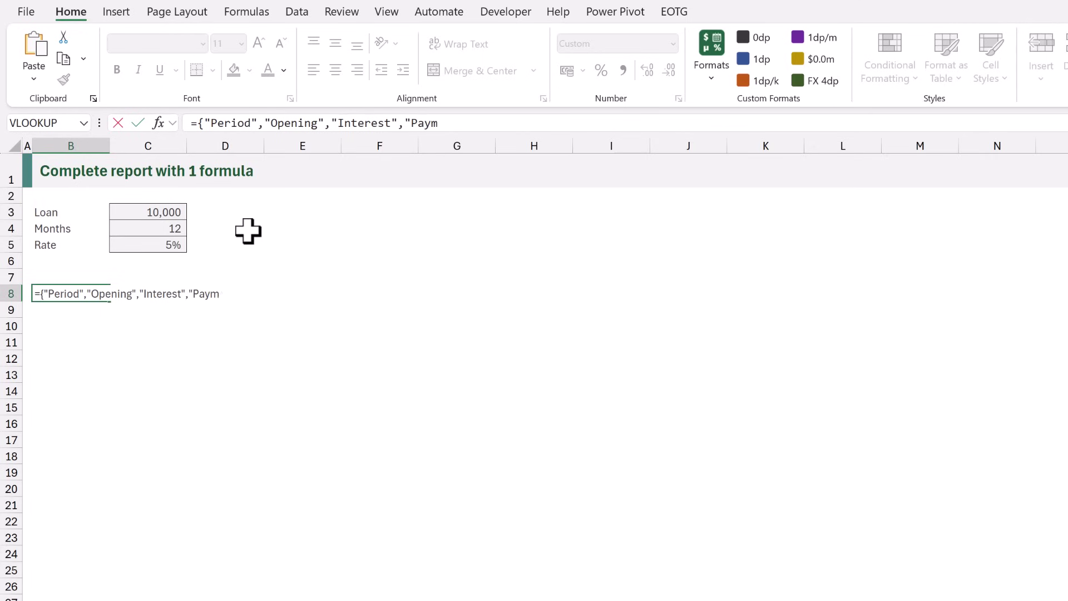
{"action": "type", "text": "ent\",\"Closing\"}"}
{"action": "key", "text": "ctrl+Return"}
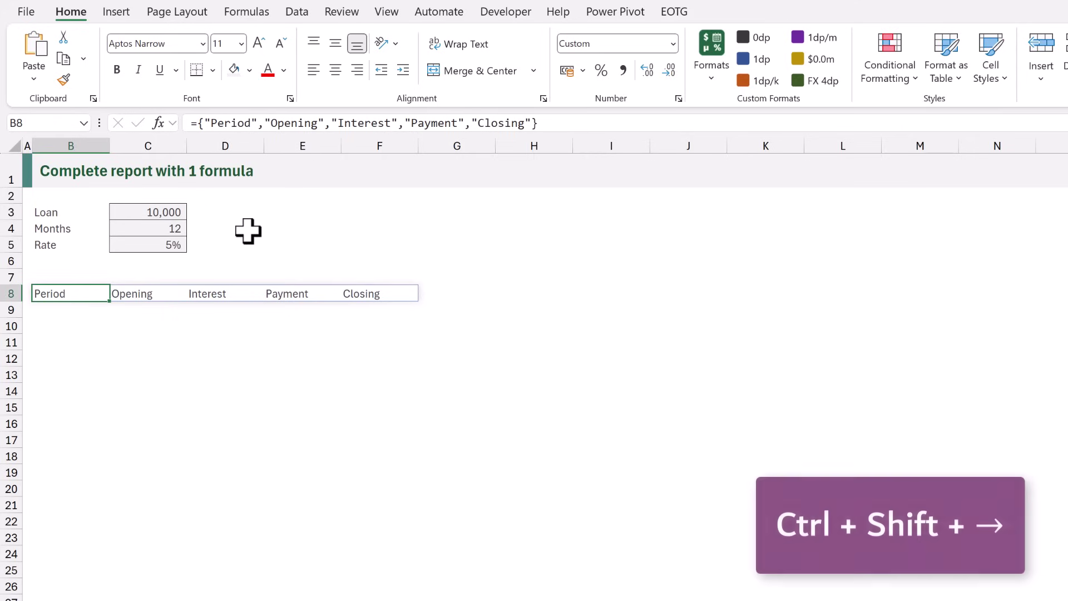
Step: Make the spilled header row B8:F8 bold and add a bottom border to it
{"action": "key", "text": "ctrl+shift+Right"}
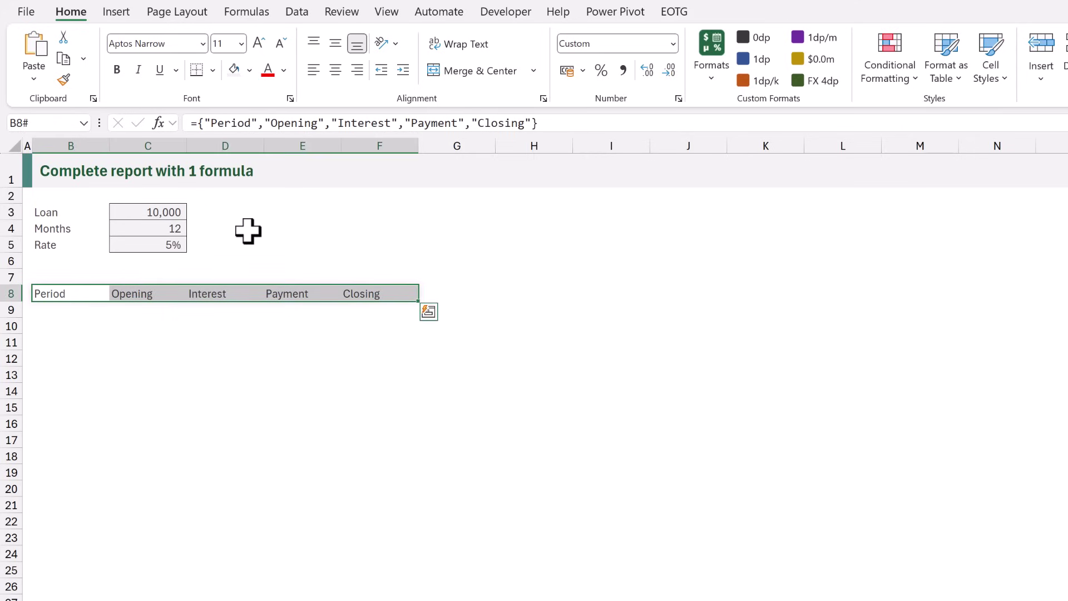
{"action": "key", "text": "ctrl+b"}
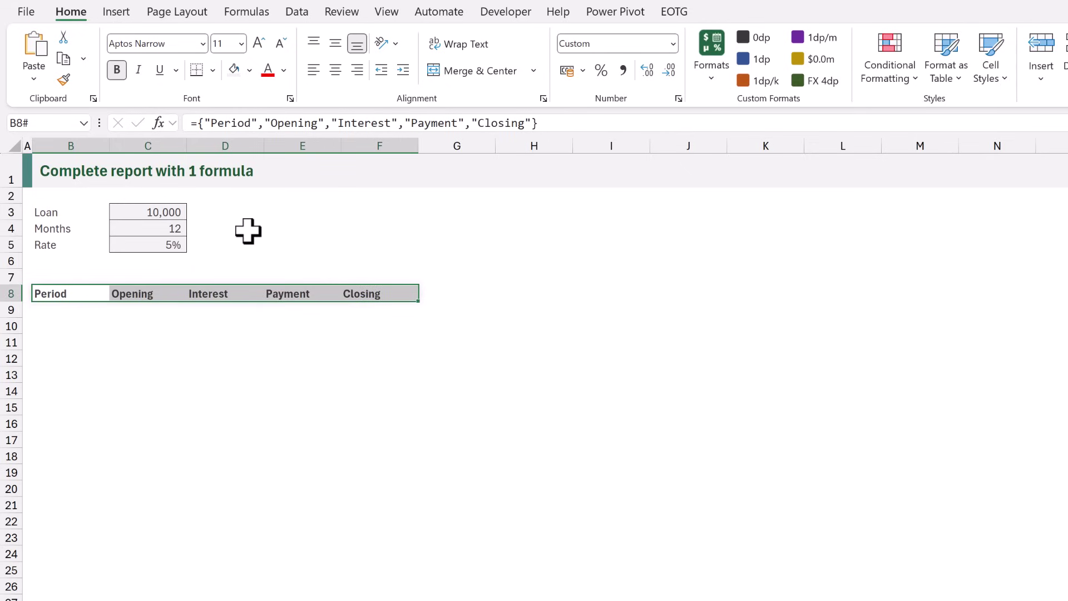
{"action": "key", "text": "alt+h"}
{"action": "key", "text": "b"}
{"action": "key", "text": "o"}
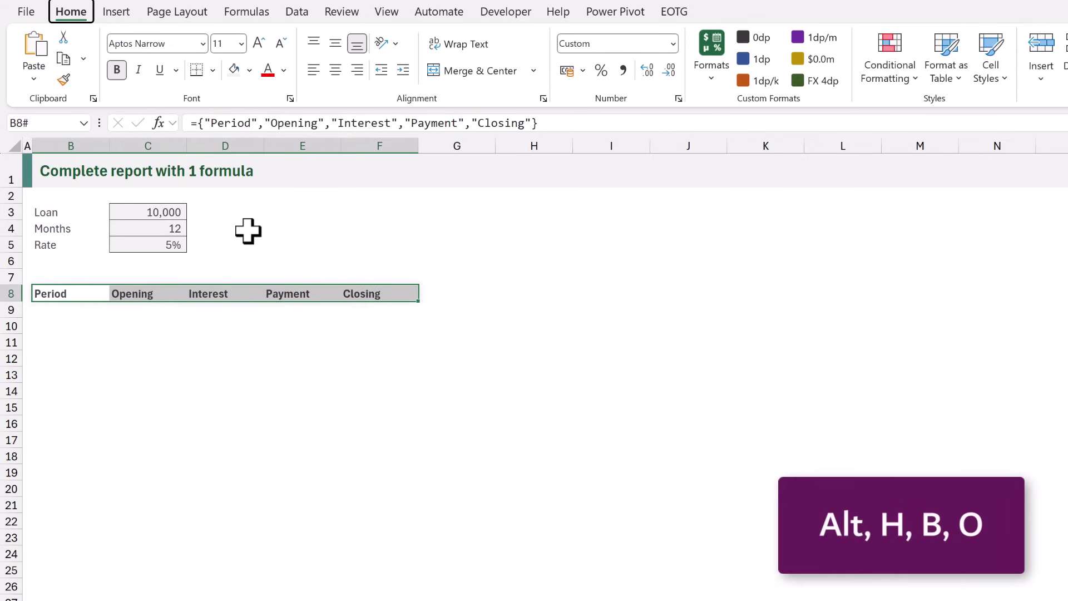
{"action": "key", "text": "o"}
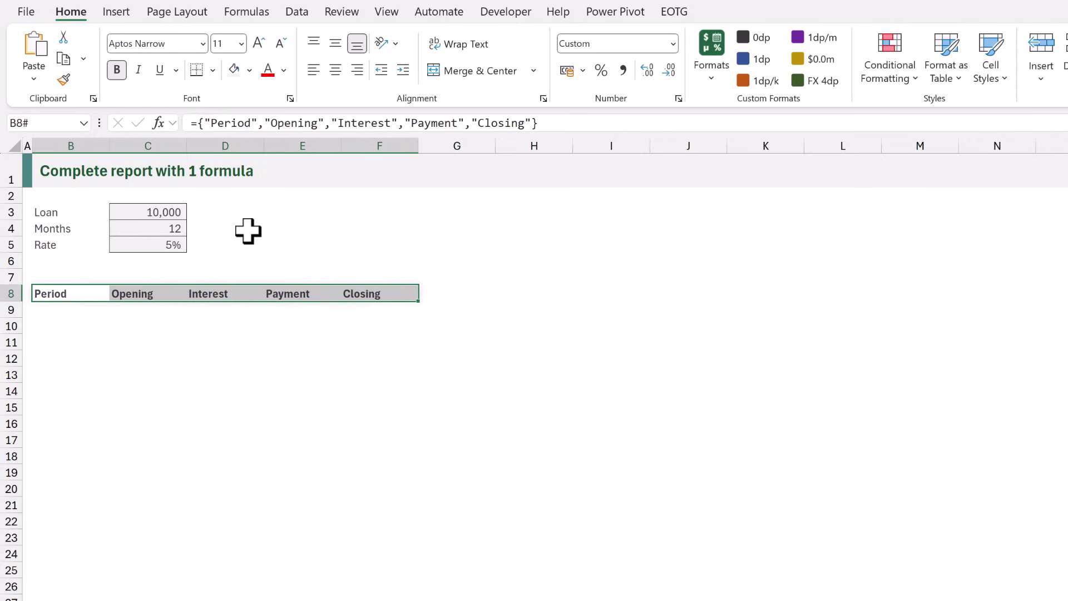
Step: Fill the Period column from cell B9 with =SEQUENCE(C4), using the months input as the row count
{"action": "left_click", "coordinate": [83, 308]}
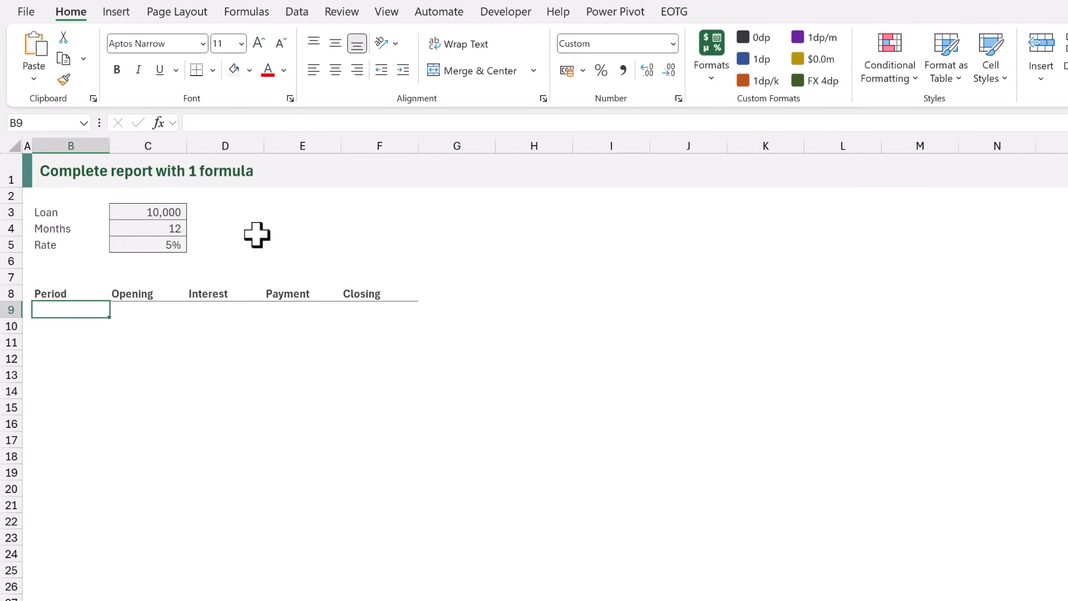
{"action": "type", "text": "=SE"}
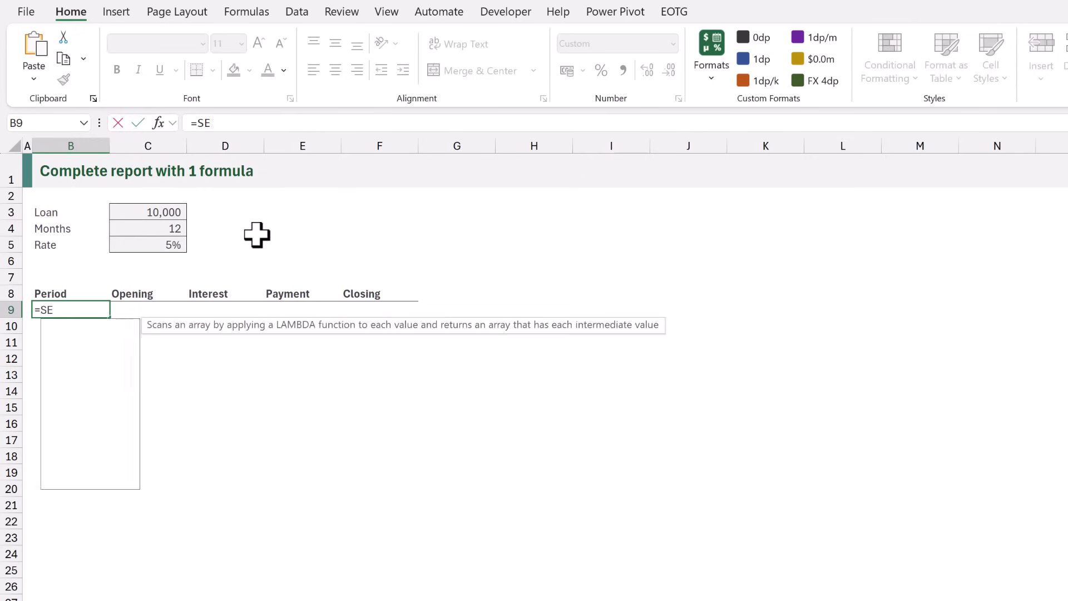
{"action": "type", "text": "QUENCE("}
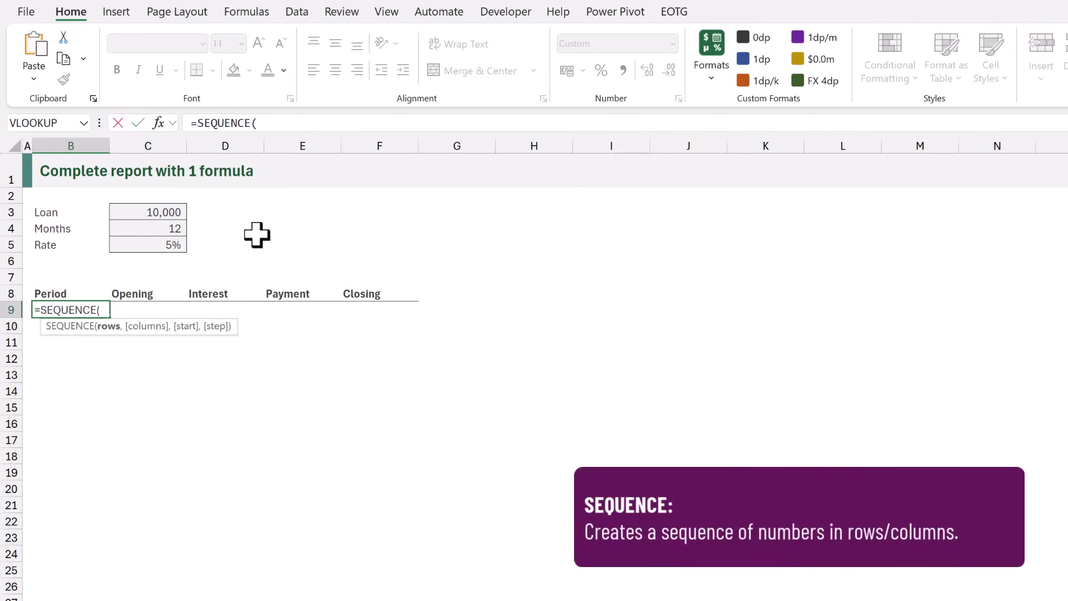
{"action": "left_click", "coordinate": [167, 229]}
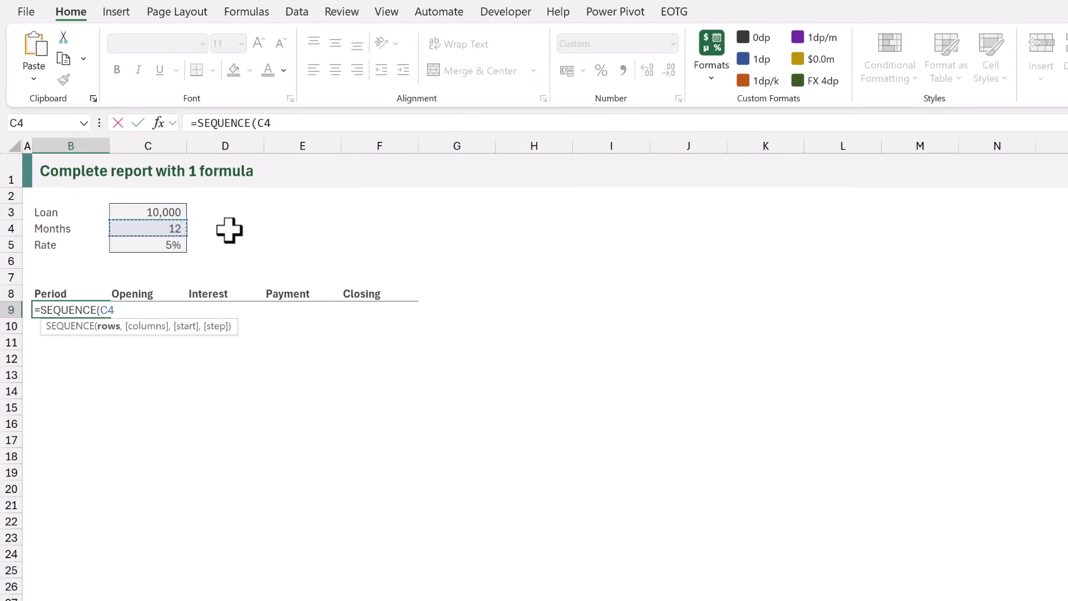
{"action": "type", "text": ")"}
{"action": "key", "text": "ctrl+Return"}
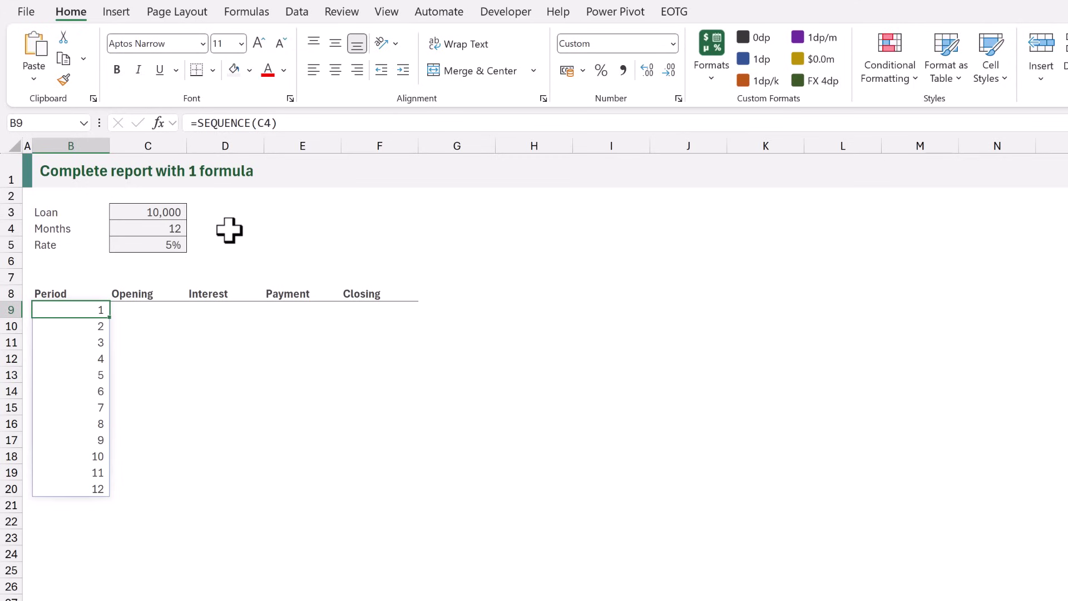
Step: Calculate the Interest column from cell D9 with the formula =IPMT(C5/12,B9#,C4,-C3)
{"action": "key", "text": "Right"}
{"action": "key", "text": "Right"}
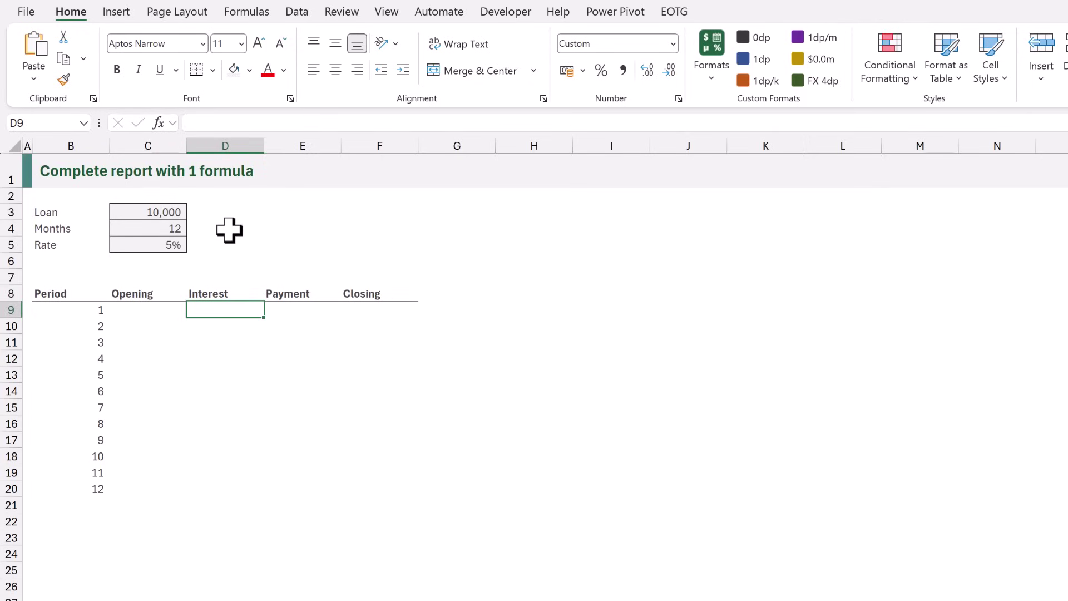
{"action": "type", "text": "=IPMT"}
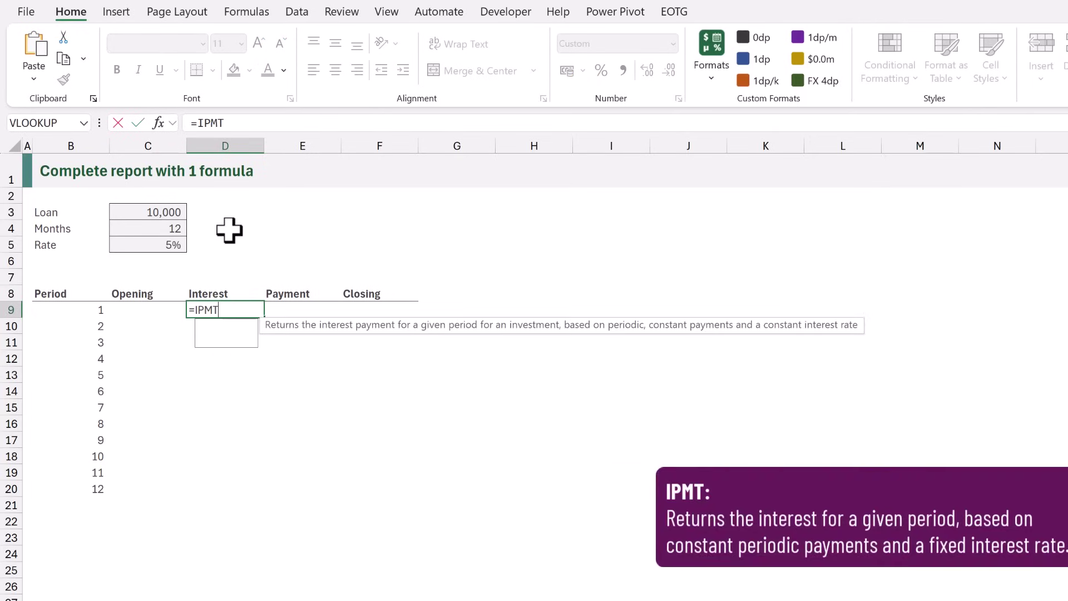
{"action": "type", "text": "("}
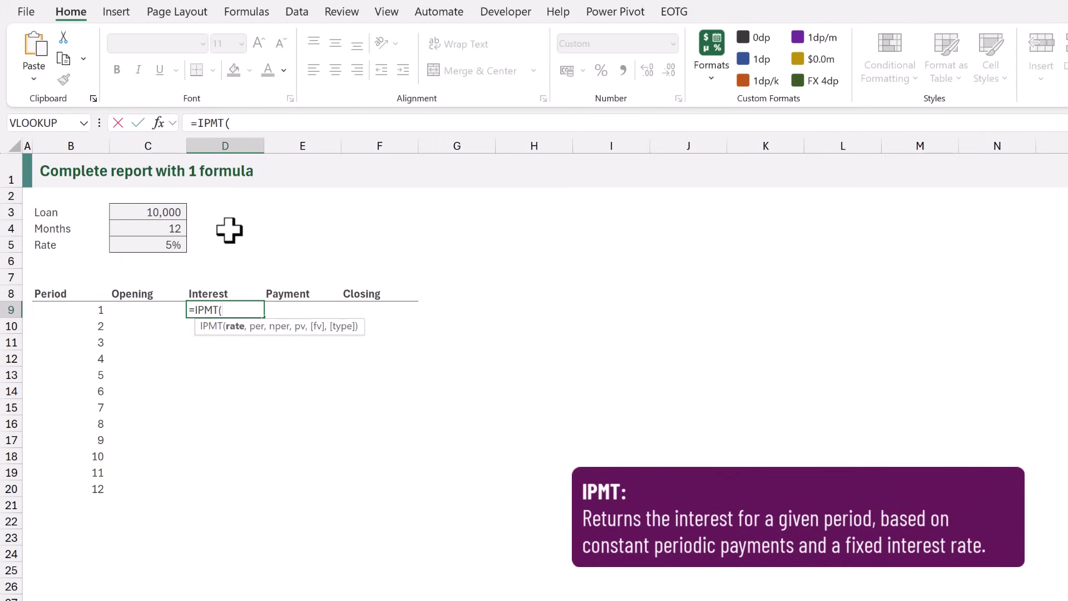
{"action": "left_click", "coordinate": [162, 243]}
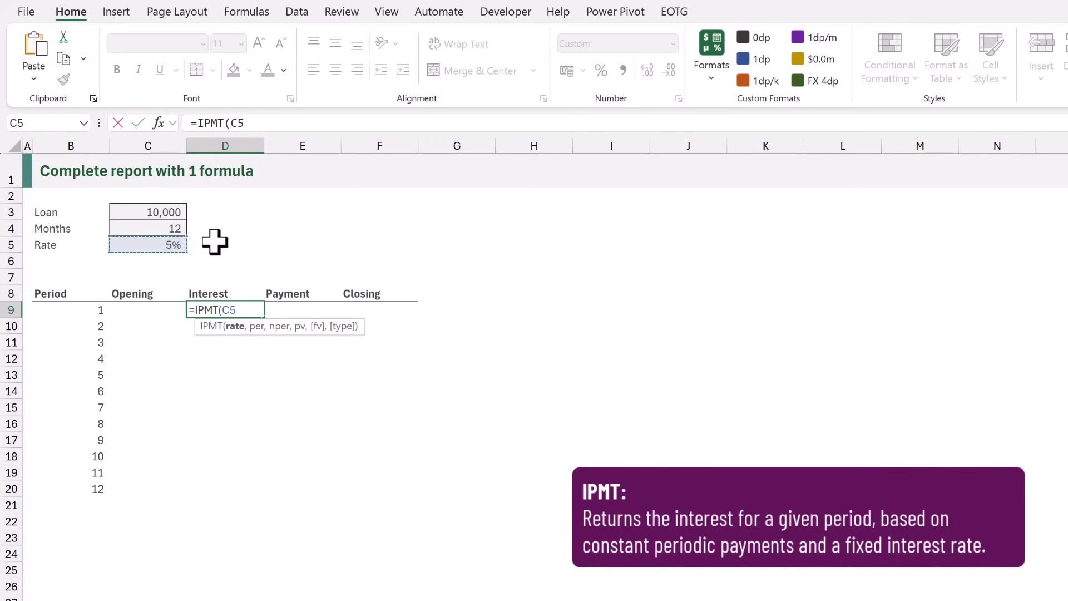
{"action": "type", "text": "/12"}
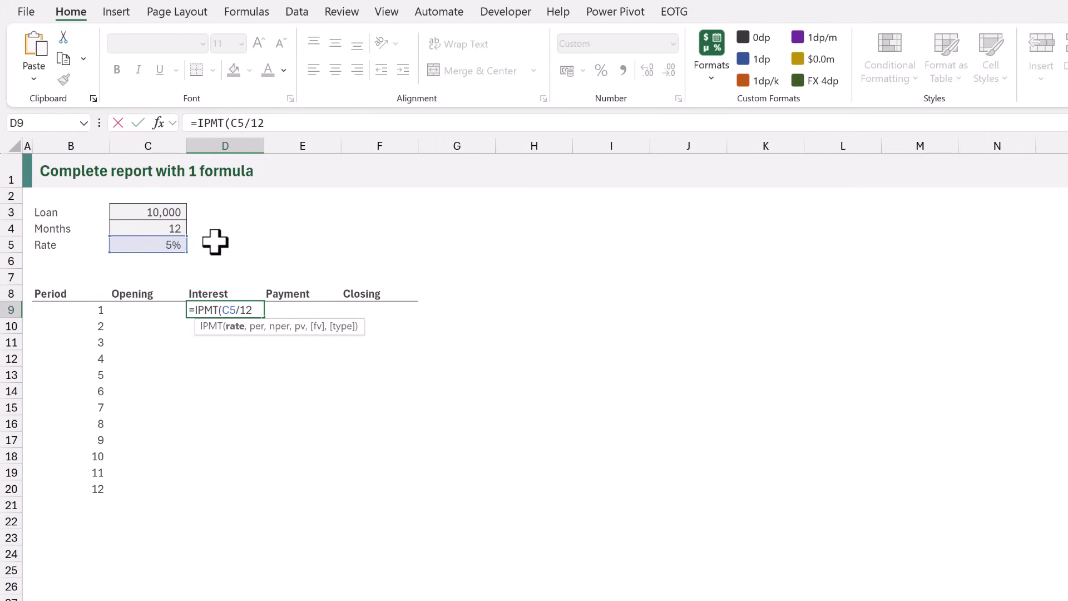
{"action": "type", "text": ","}
{"action": "left_click", "coordinate": [99, 310]}
{"action": "type", "text": "#"}
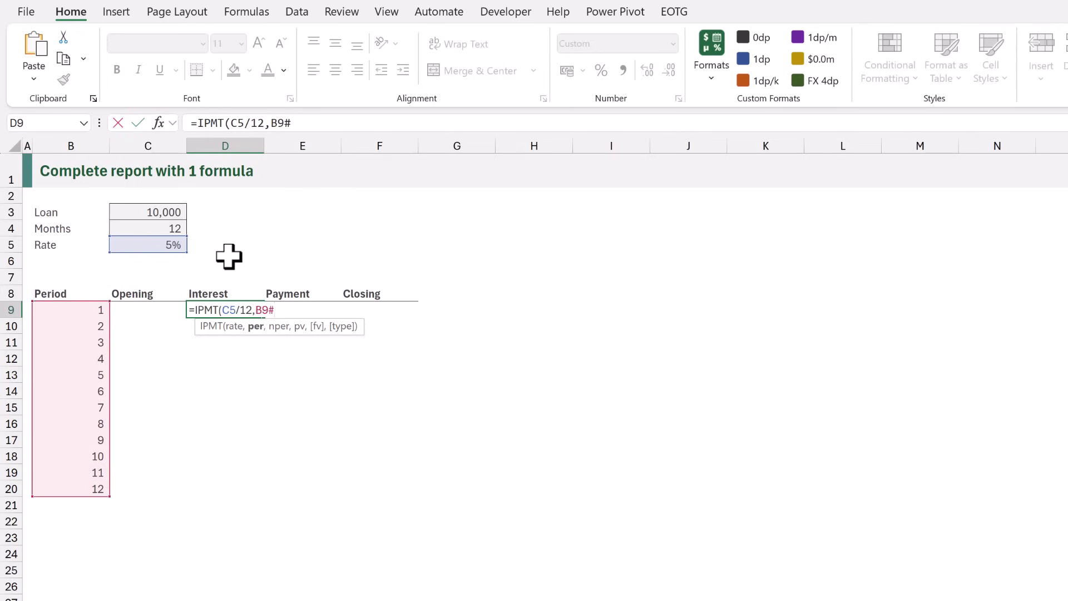
{"action": "type", "text": ","}
{"action": "left_click", "coordinate": [172, 228]}
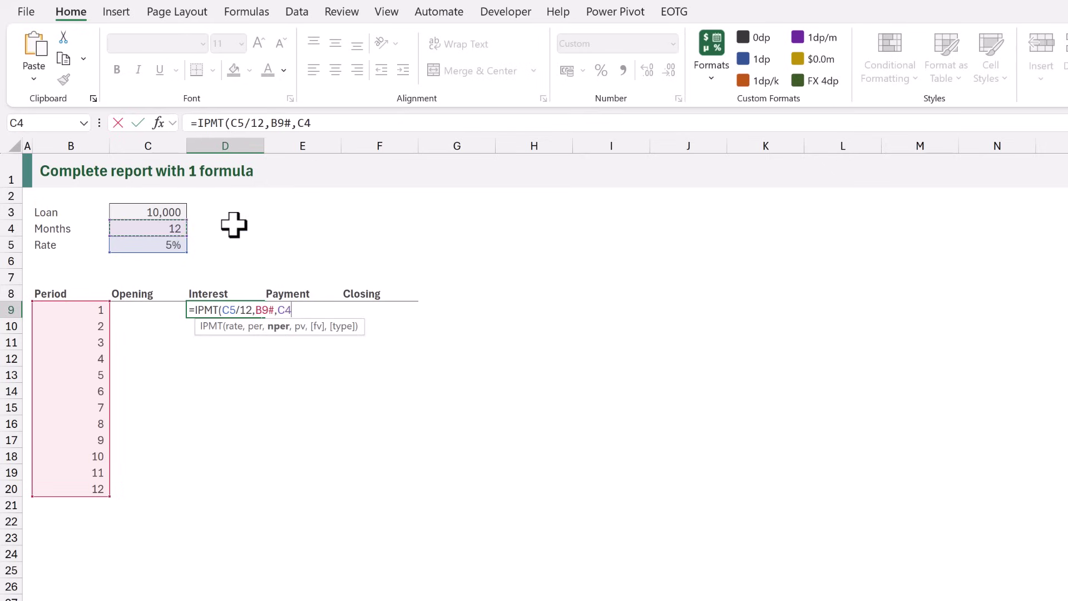
{"action": "type", "text": ",-"}
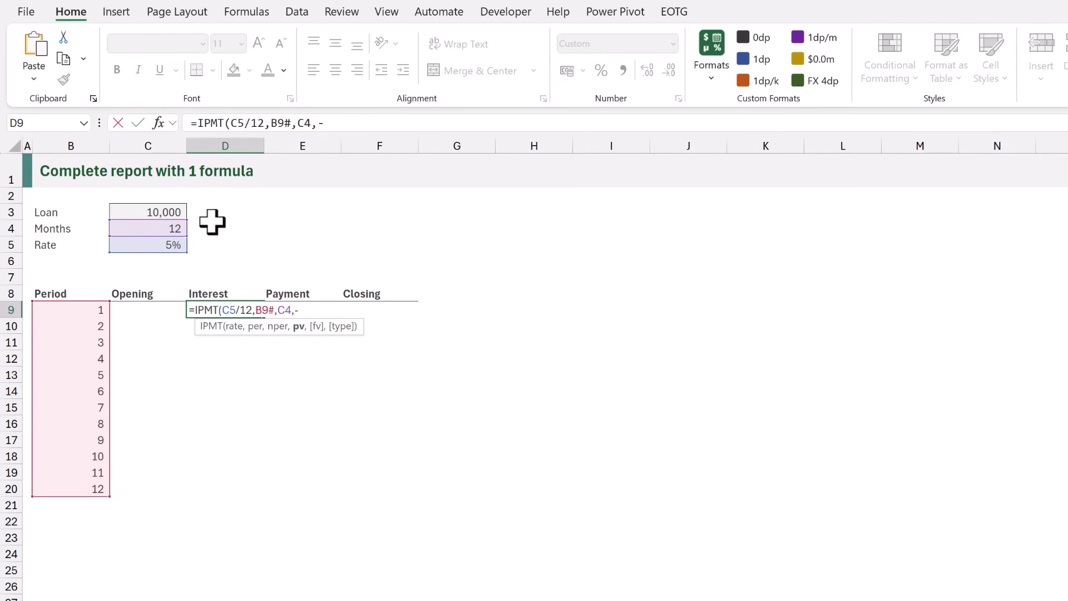
{"action": "left_click", "coordinate": [176, 214]}
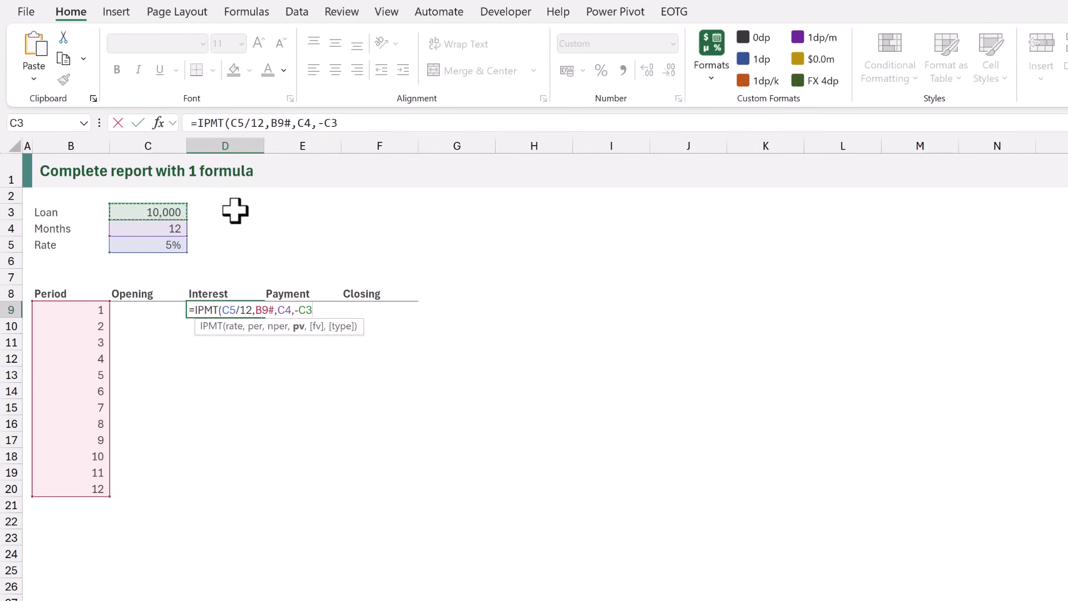
{"action": "type", "text": ")"}
{"action": "key", "text": "ctrl+Return"}
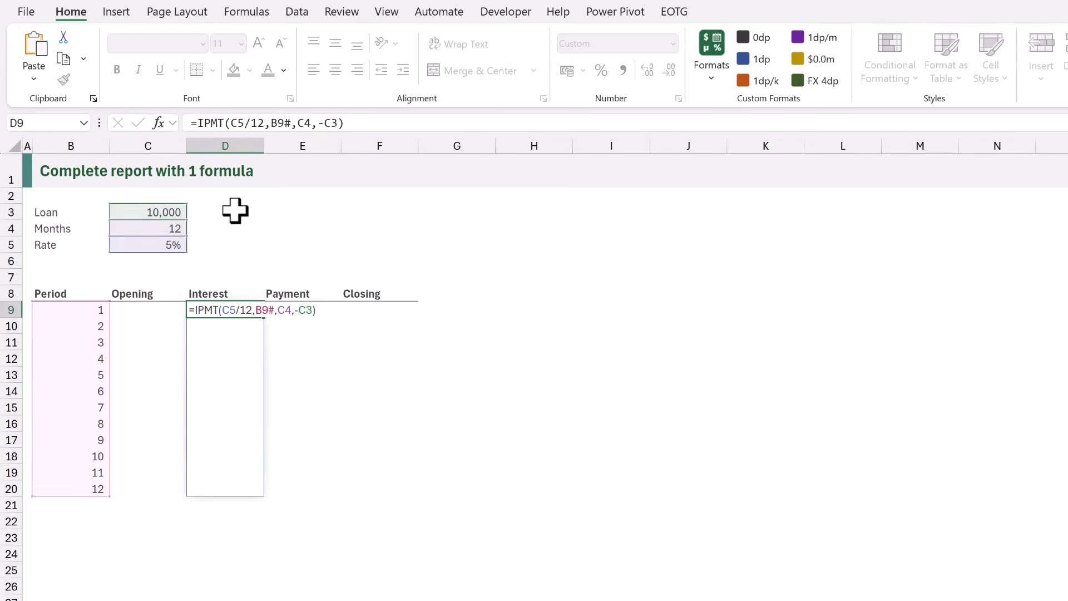
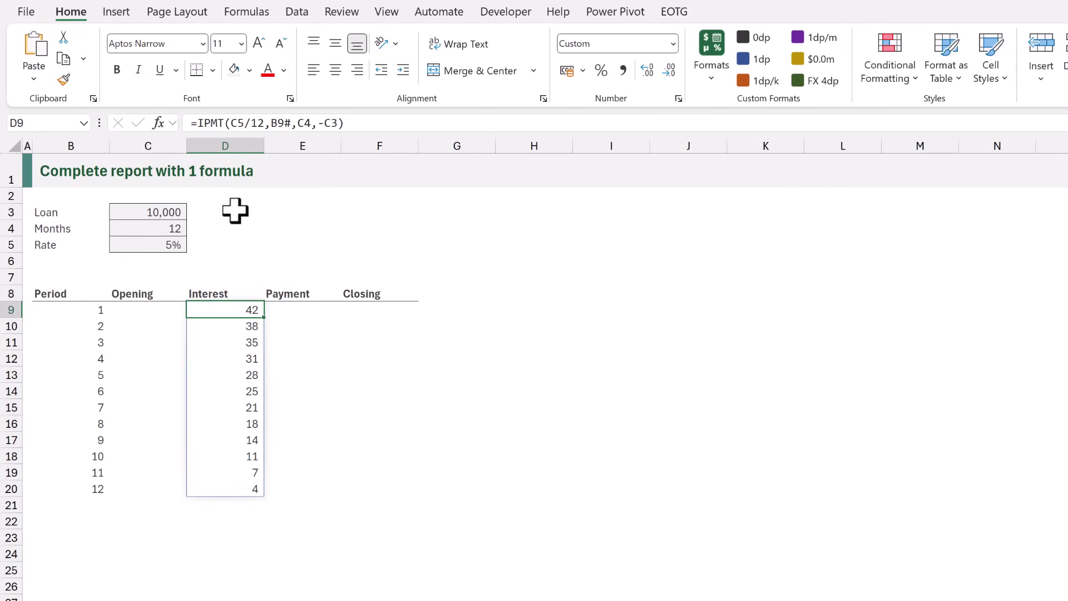
Step: Calculate the loan payment in cell E9 under Payment with the formula =PMT(C5/12,C4,C3)
{"action": "key", "text": "Right"}
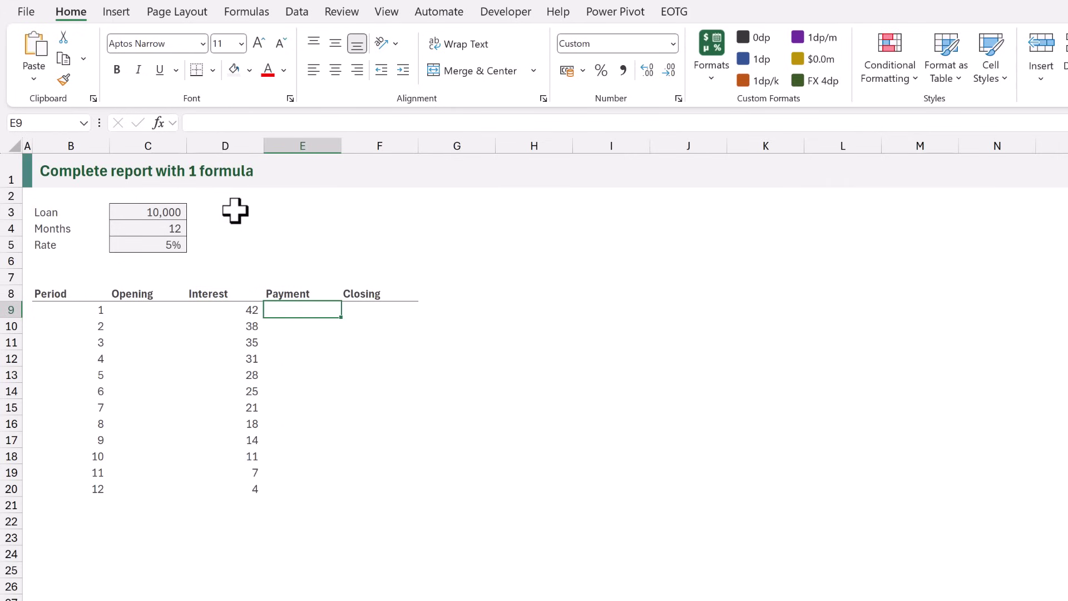
{"action": "type", "text": "=PMT("}
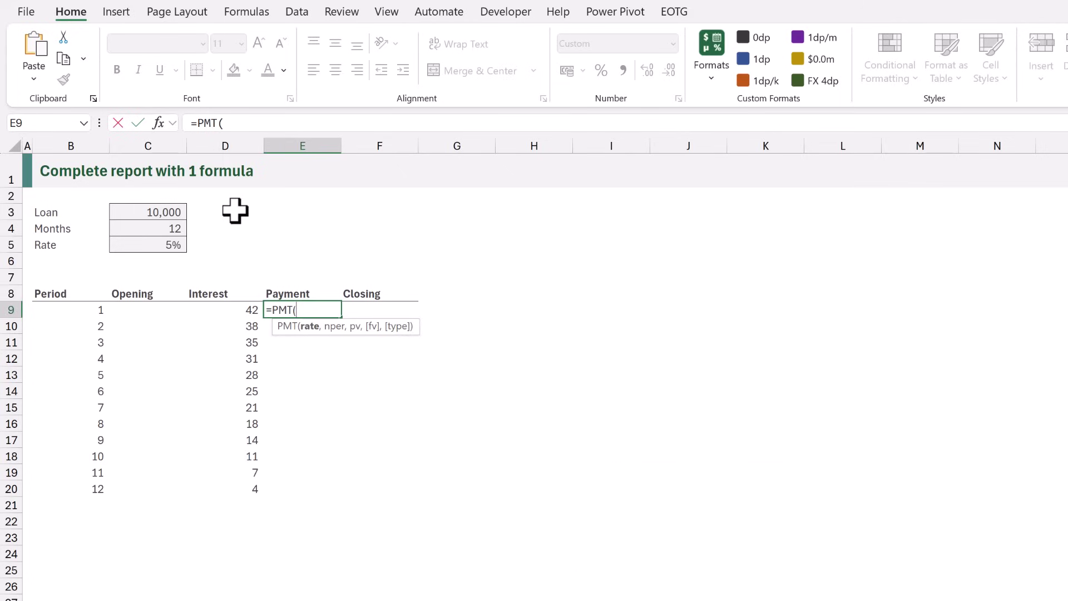
{"action": "left_click", "coordinate": [168, 243]}
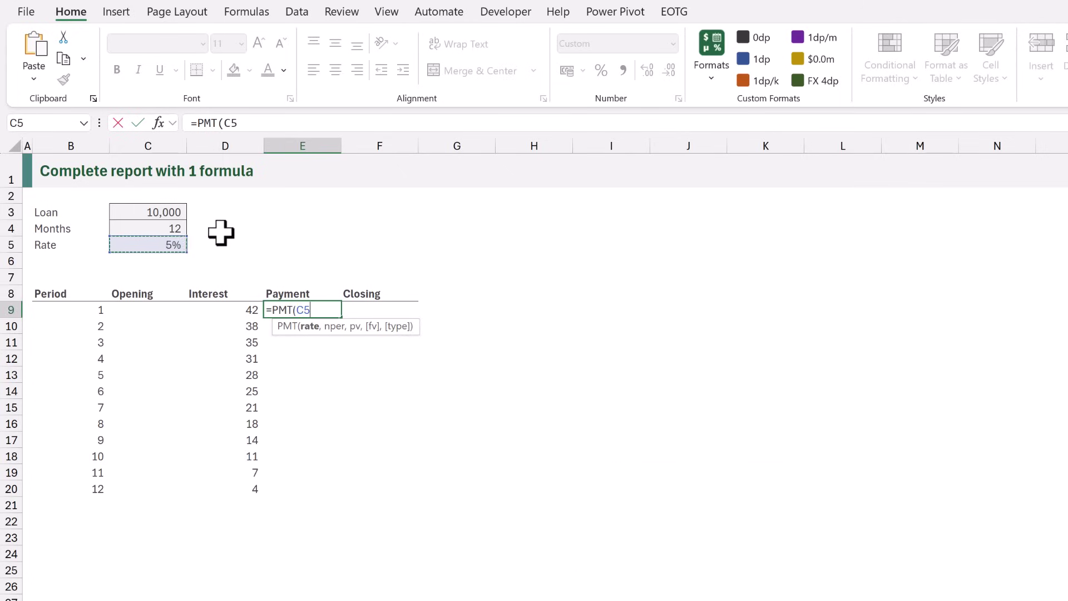
{"action": "type", "text": "/12,"}
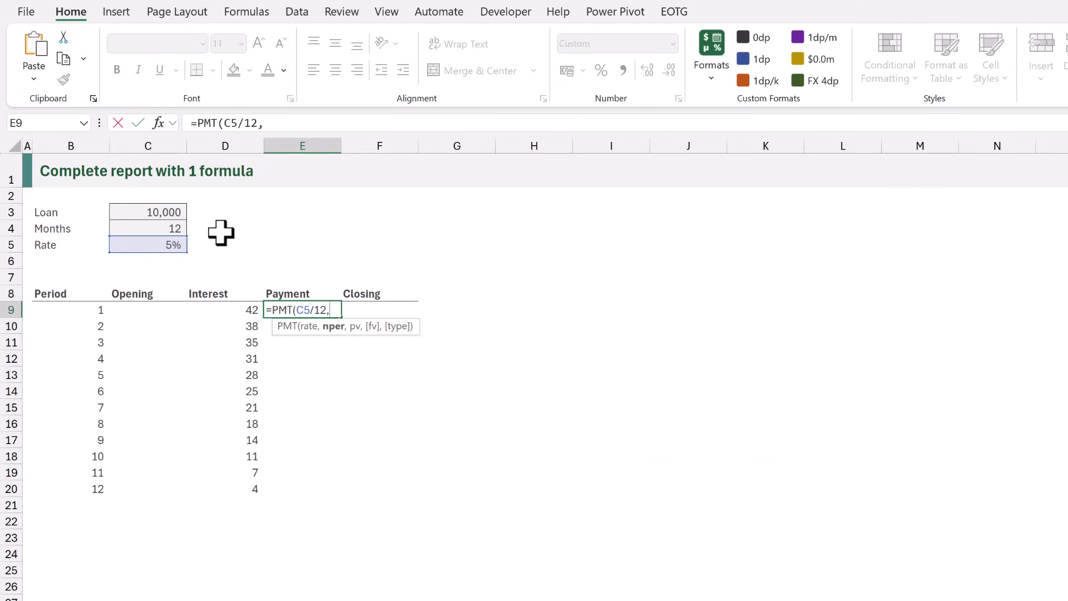
{"action": "left_click", "coordinate": [160, 228]}
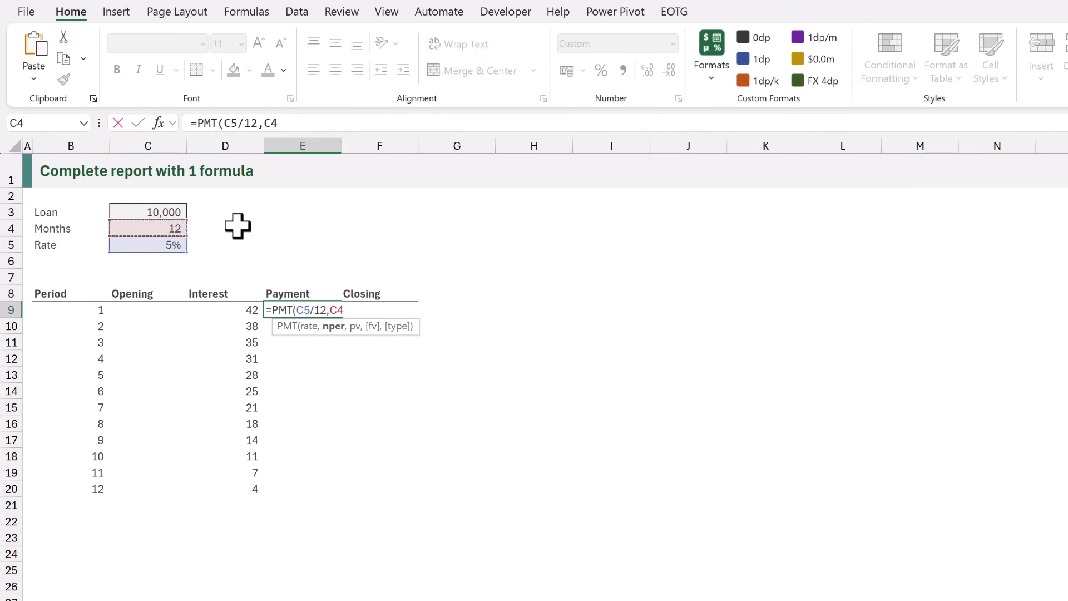
{"action": "type", "text": ","}
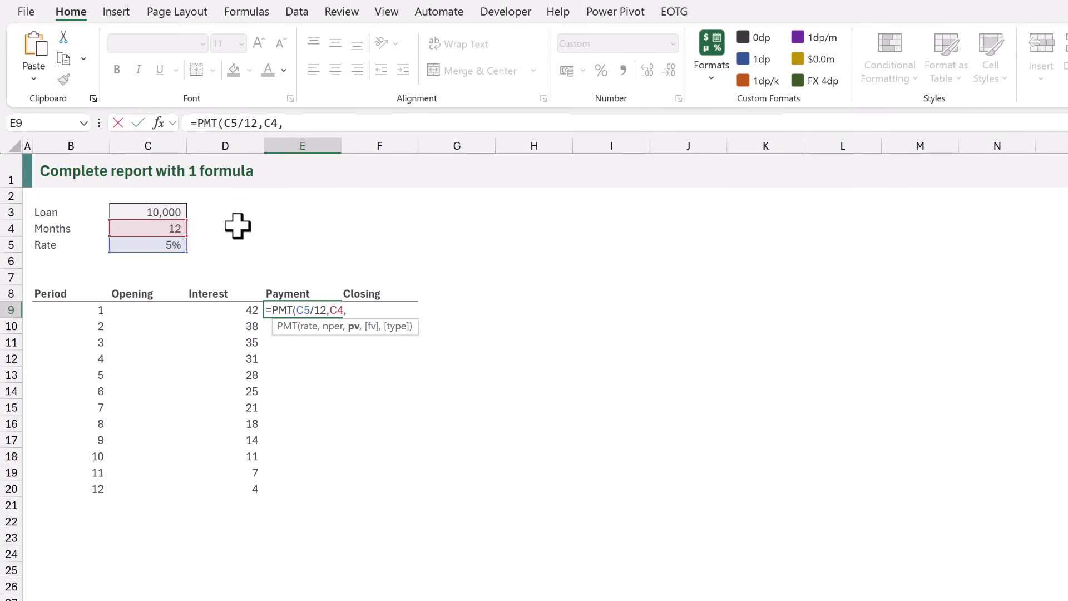
{"action": "left_click", "coordinate": [177, 211]}
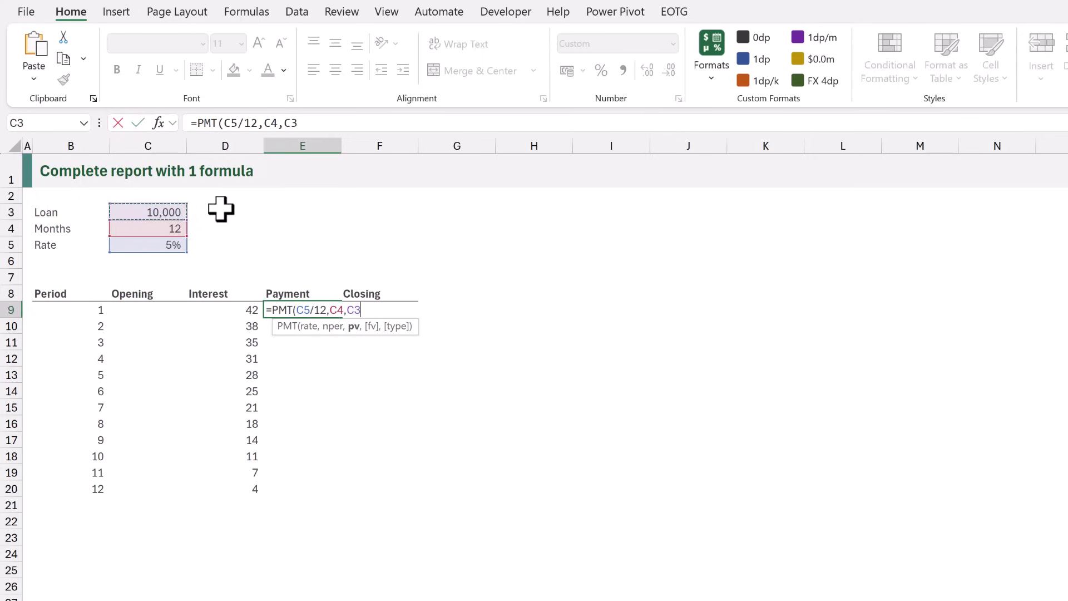
{"action": "type", "text": ")"}
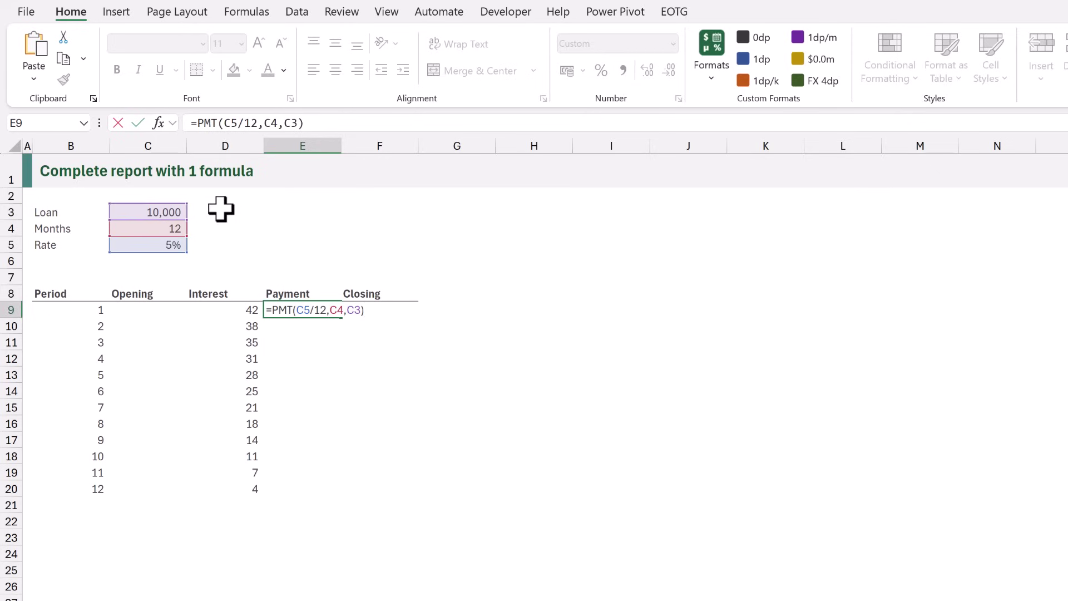
{"action": "key", "text": "ctrl+Return"}
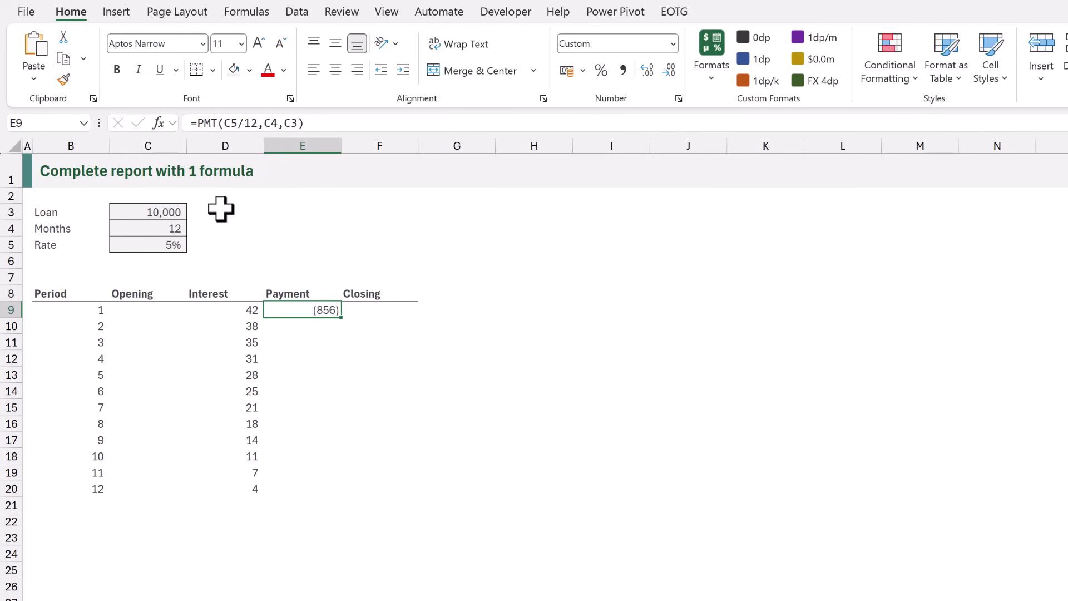
Step: Extend the Payment formula in E9 to every period as =SEQUENCE(C4,1,PMT(C5/12,C4,C3),0)
{"action": "key", "text": "F2"}
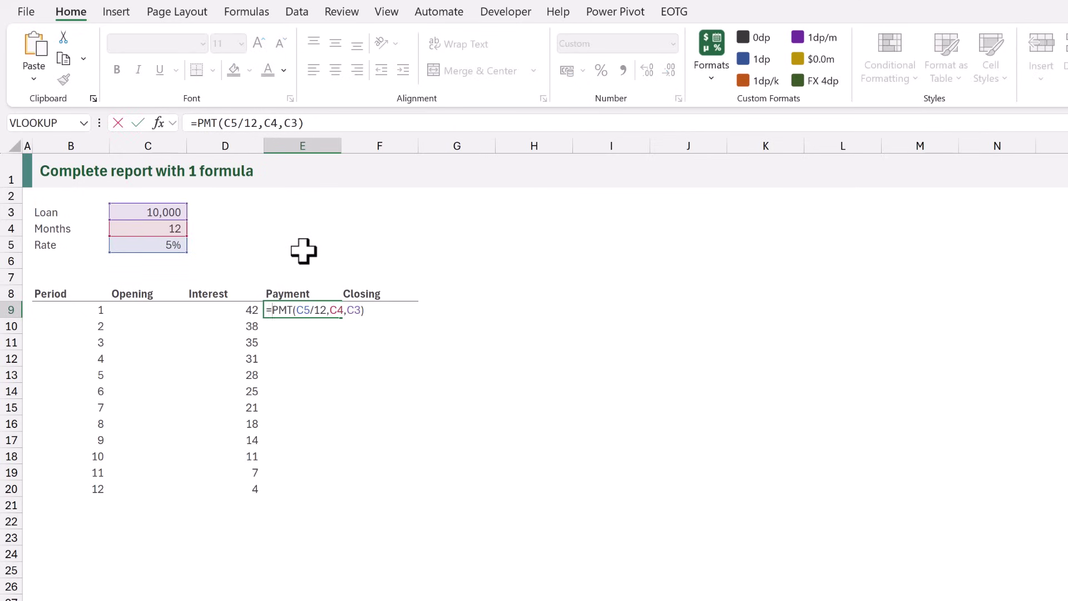
{"action": "type", "text": "SEQUENCE("}
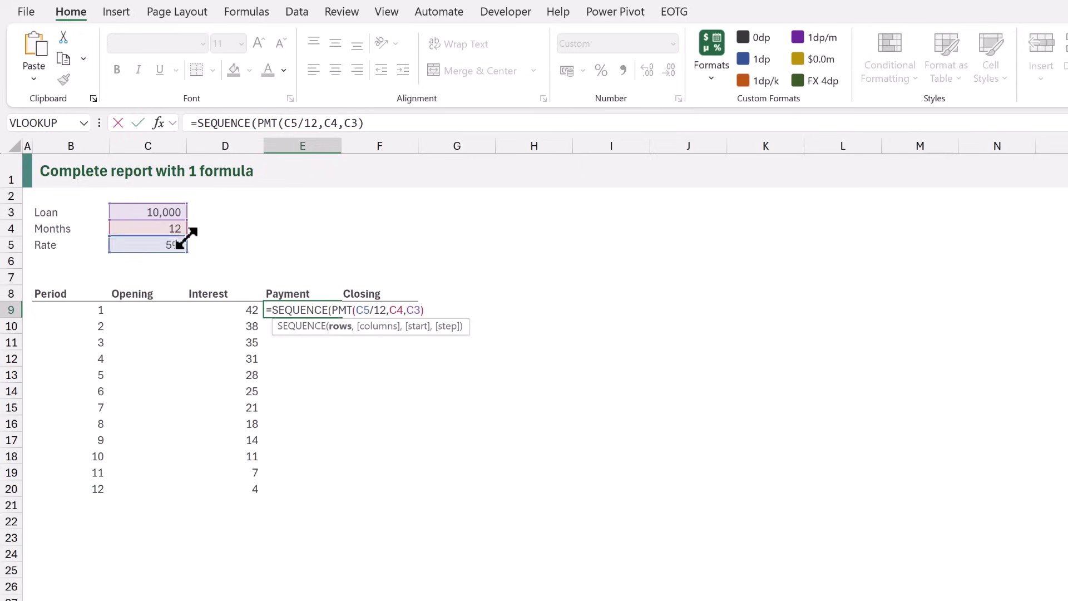
{"action": "left_click", "coordinate": [158, 230]}
{"action": "type", "text": ","}
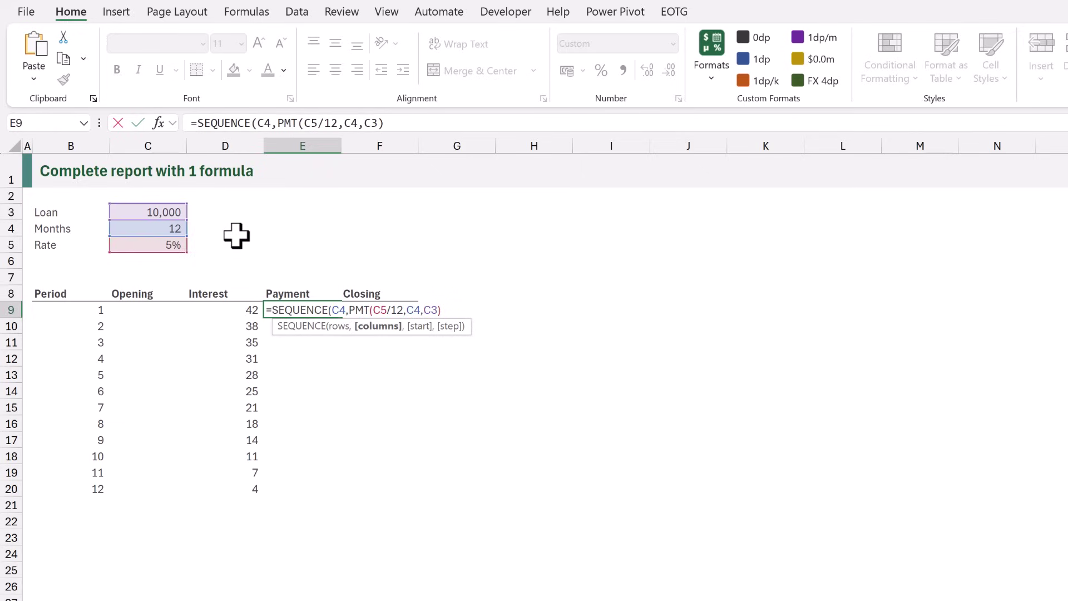
{"action": "type", "text": "1,"}
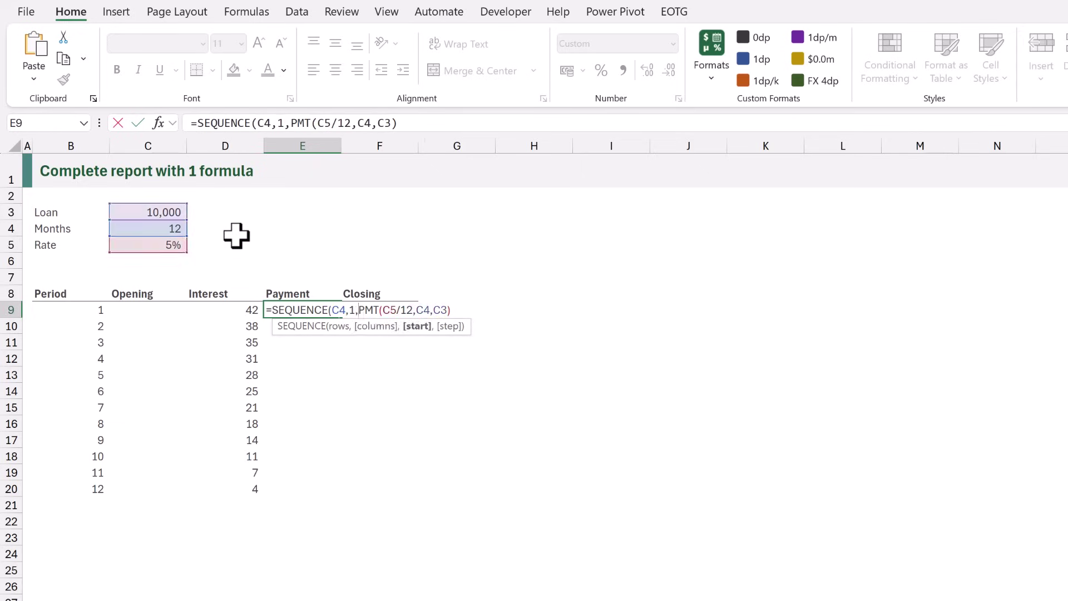
{"action": "left_click", "coordinate": [451, 310]}
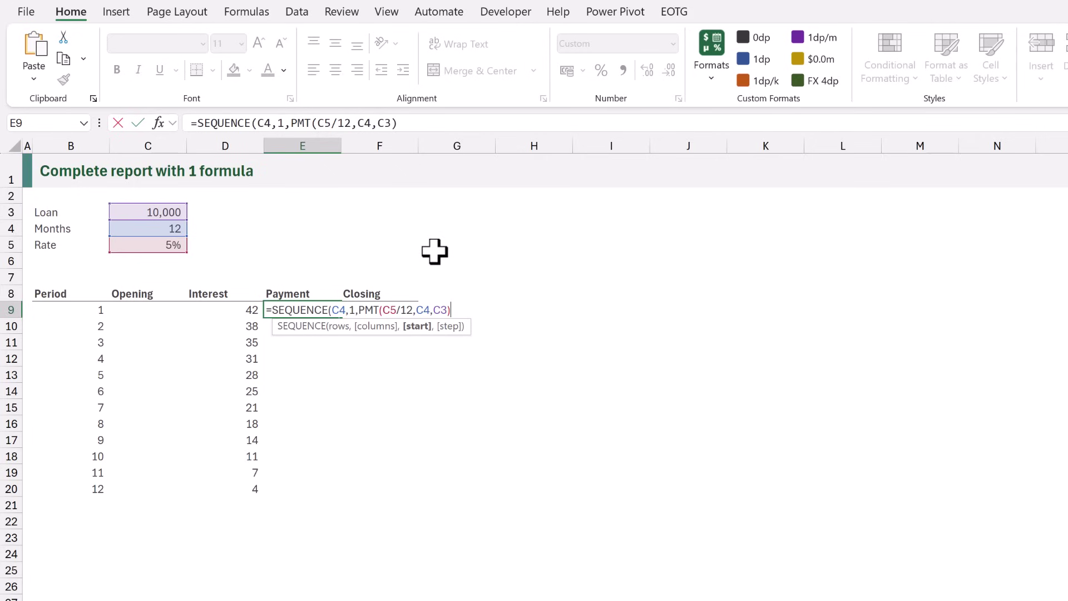
{"action": "type", "text": ",0"}
{"action": "type", "text": ")"}
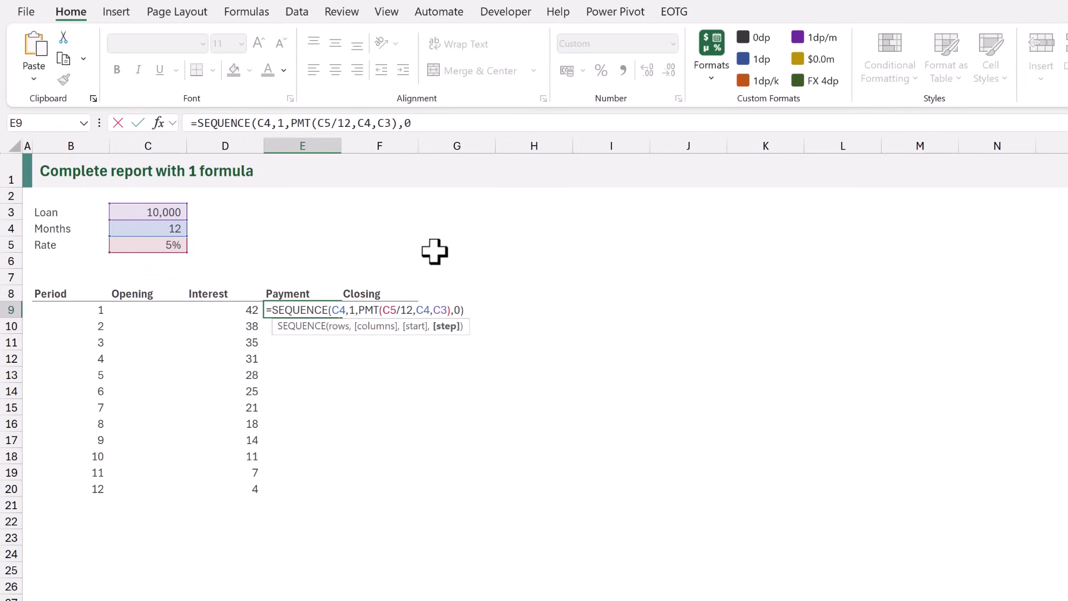
{"action": "key", "text": "ctrl+Return"}
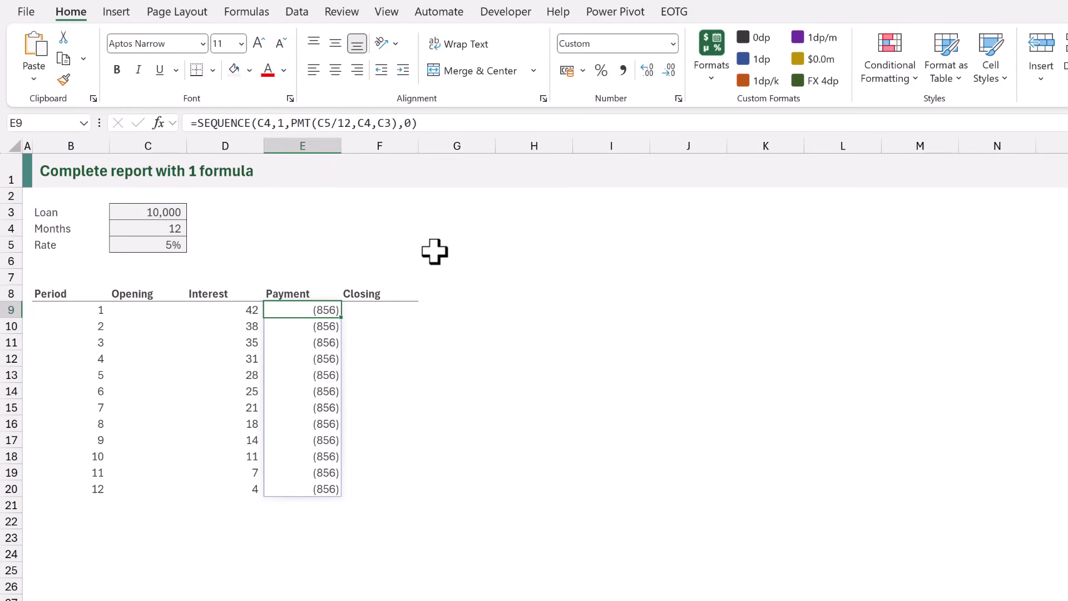
Step: Calculate the running Closing balances from cell F9 with the formula =SCAN(C3,D9#+E9#,SUM)
{"action": "key", "text": "Right"}
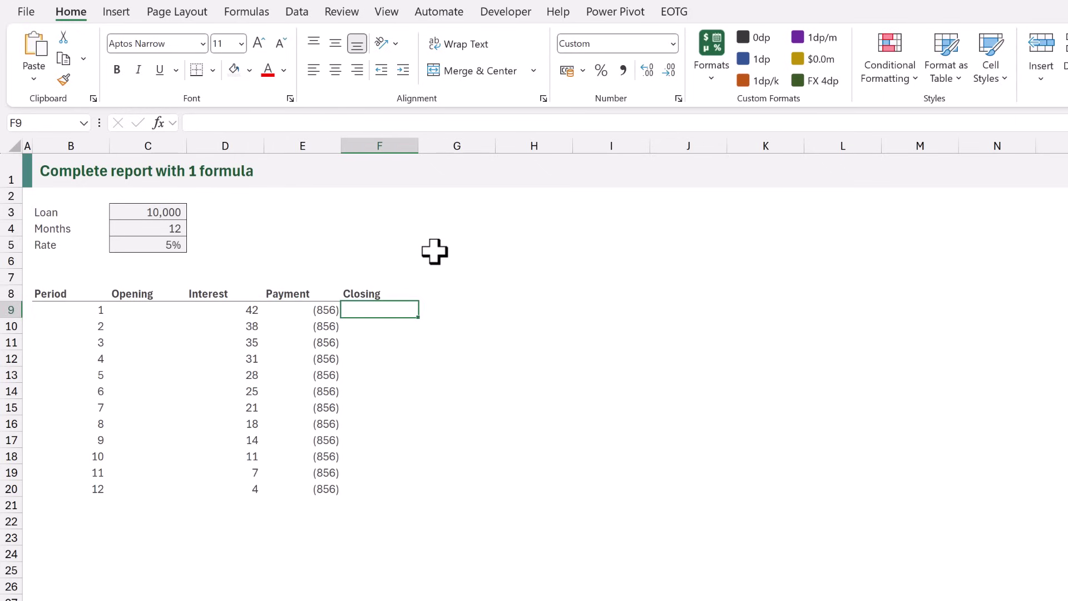
{"action": "type", "text": "=SCAN("}
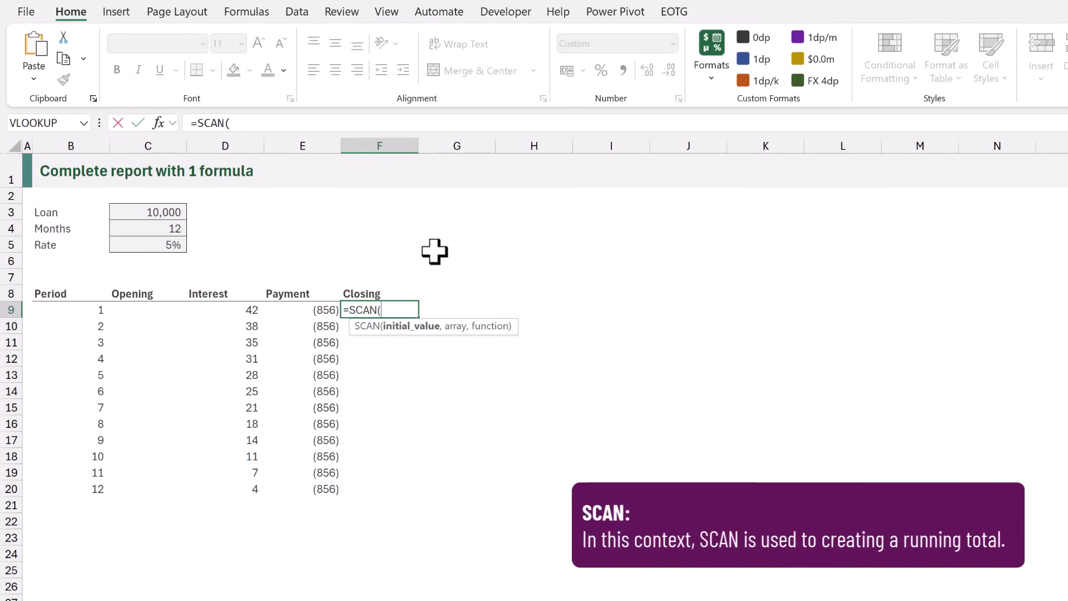
{"action": "left_click", "coordinate": [157, 209]}
{"action": "type", "text": ","}
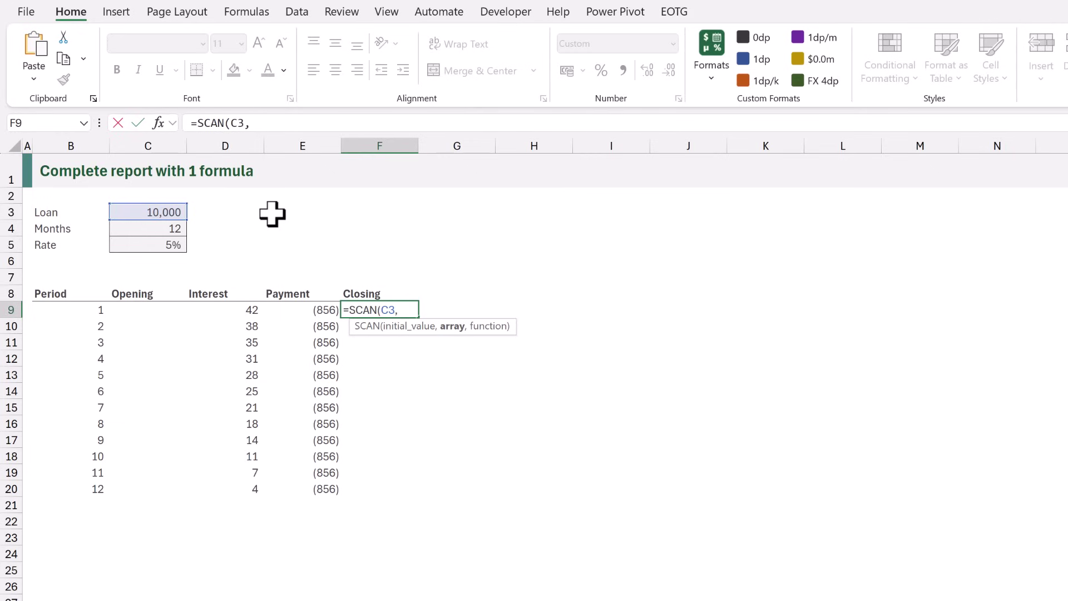
{"action": "left_click", "coordinate": [248, 307]}
{"action": "type", "text": "#+"}
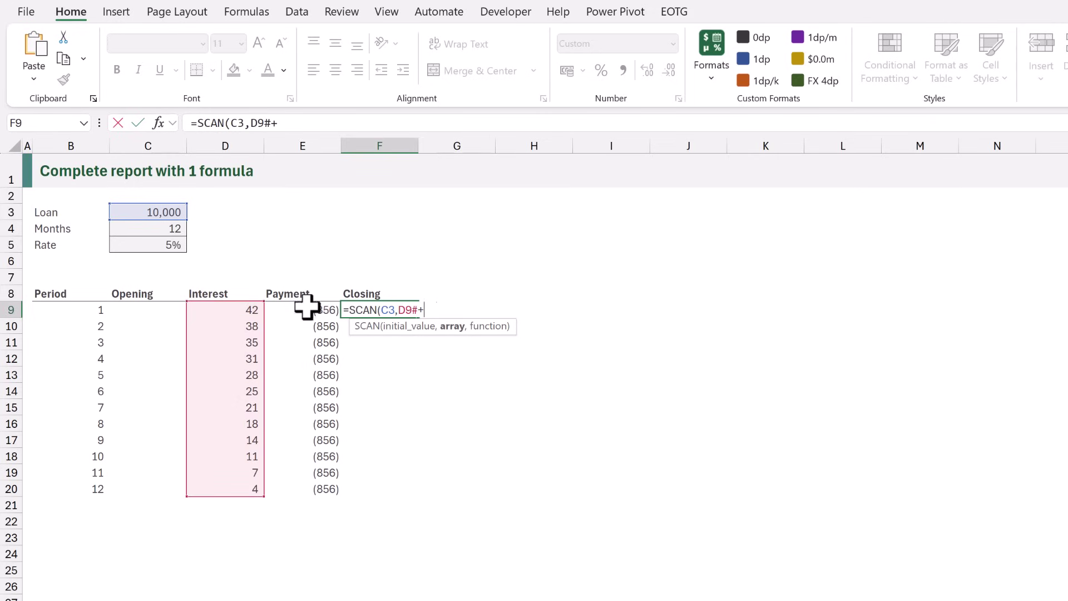
{"action": "left_click", "coordinate": [301, 309]}
{"action": "type", "text": "#"}
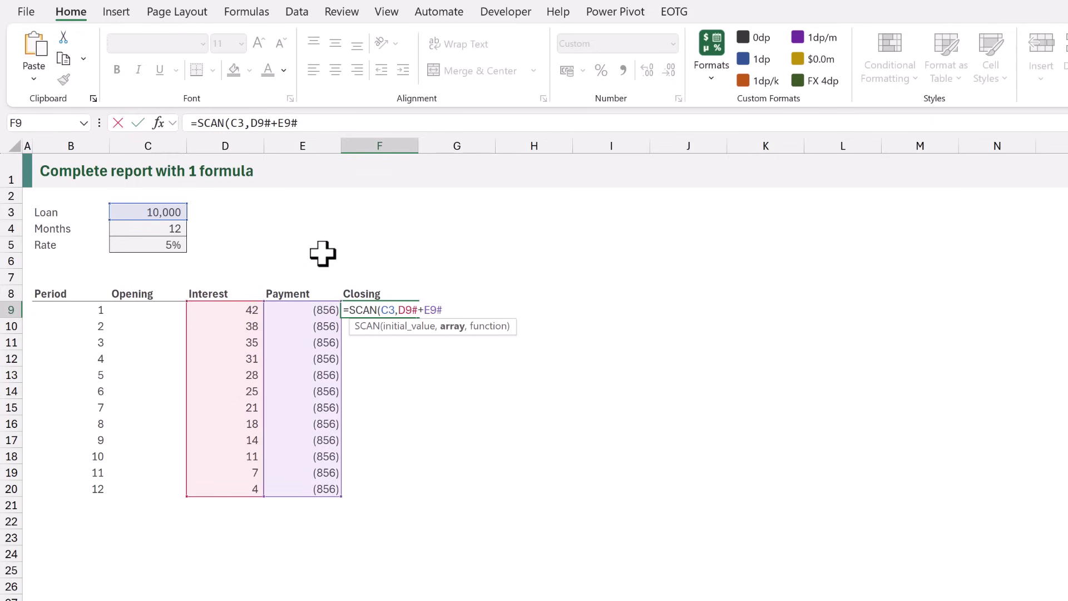
{"action": "type", "text": ",SUM"}
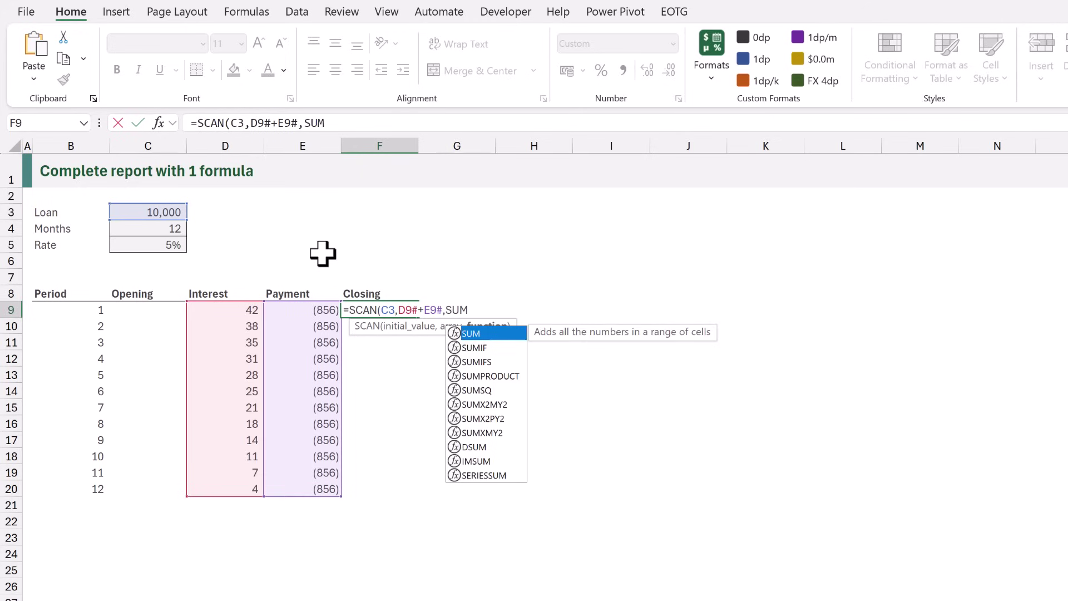
{"action": "type", "text": ")"}
{"action": "key", "text": "Return"}
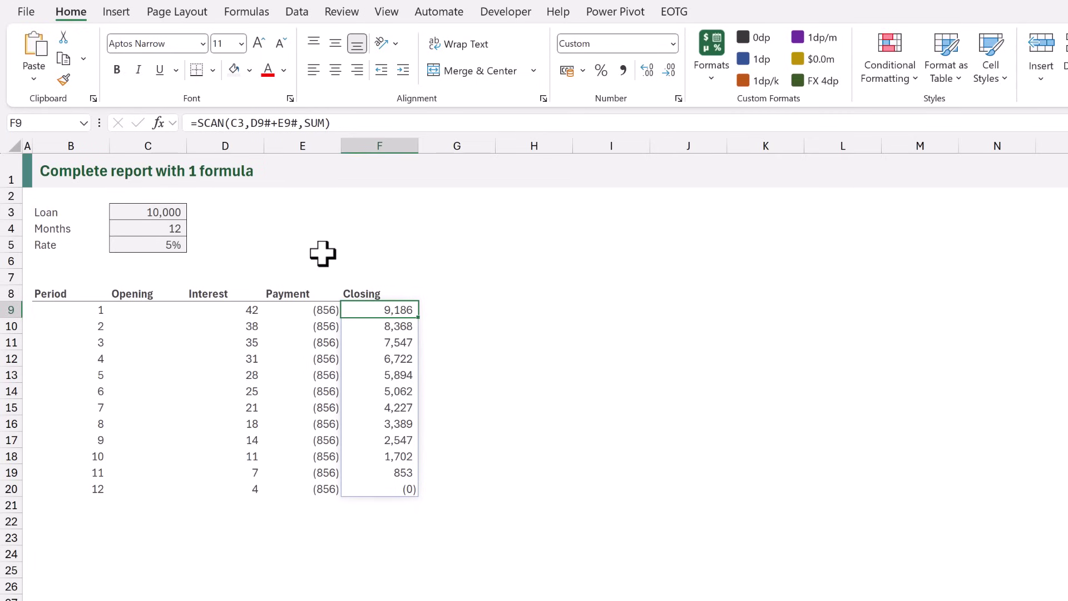
Step: Write =VSTACK(C3,F9#) in cell C9 under Opening to stack the loan amount above the closing balances
{"action": "key", "text": "Left"}
{"action": "key", "text": "Left"}
{"action": "key", "text": "Left"}
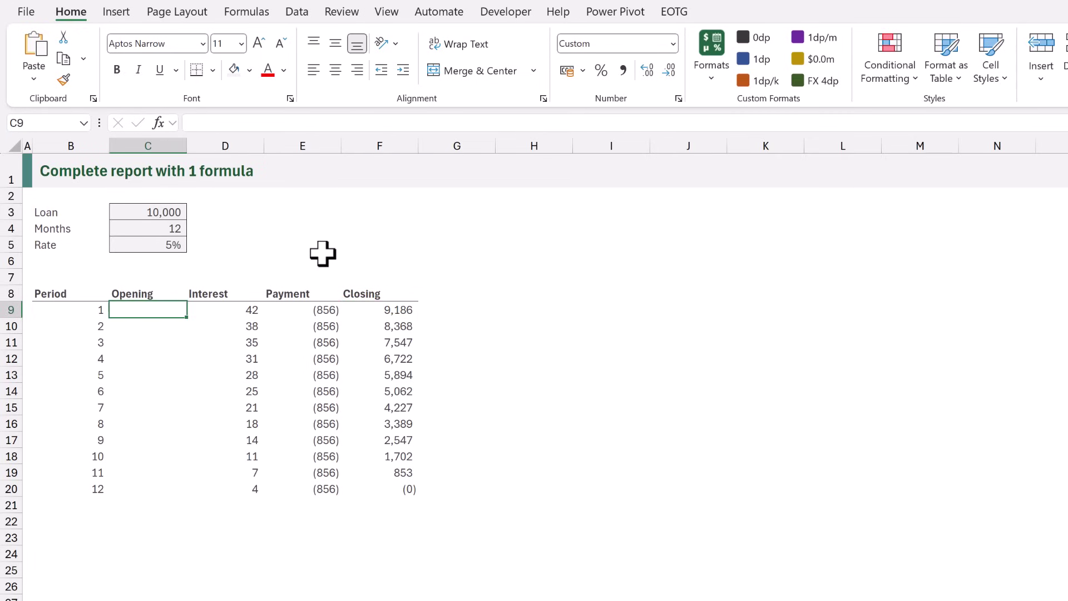
{"action": "type", "text": "="}
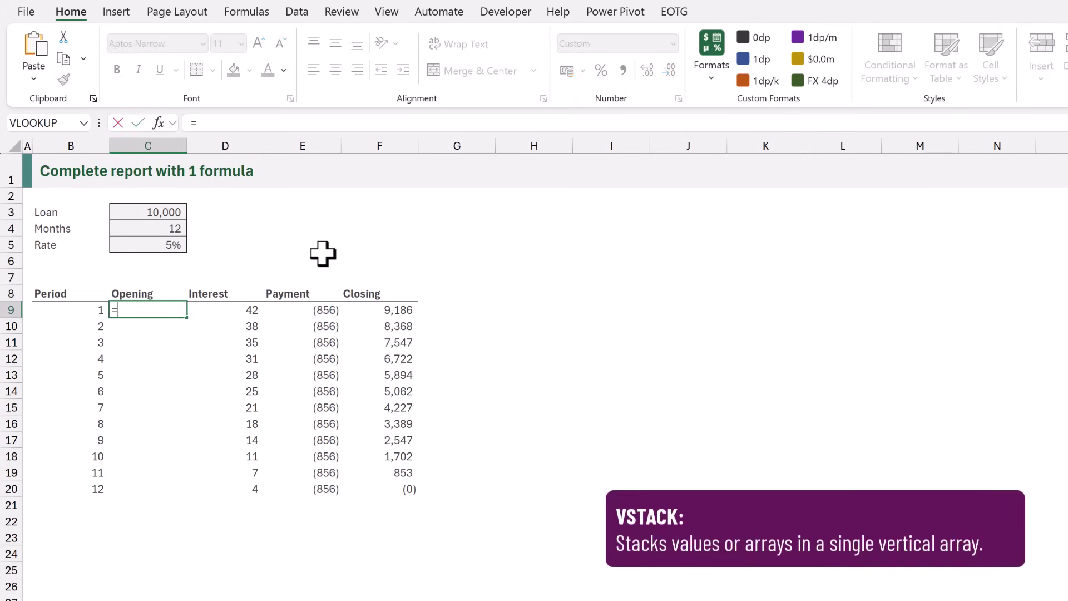
{"action": "type", "text": "VSTACK("}
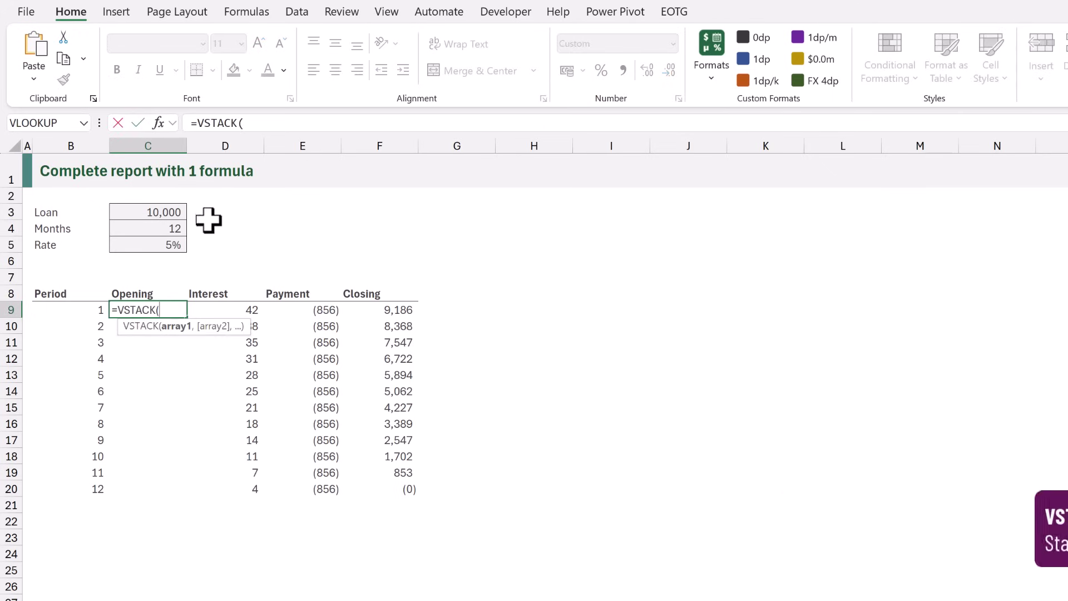
{"action": "left_click", "coordinate": [159, 210]}
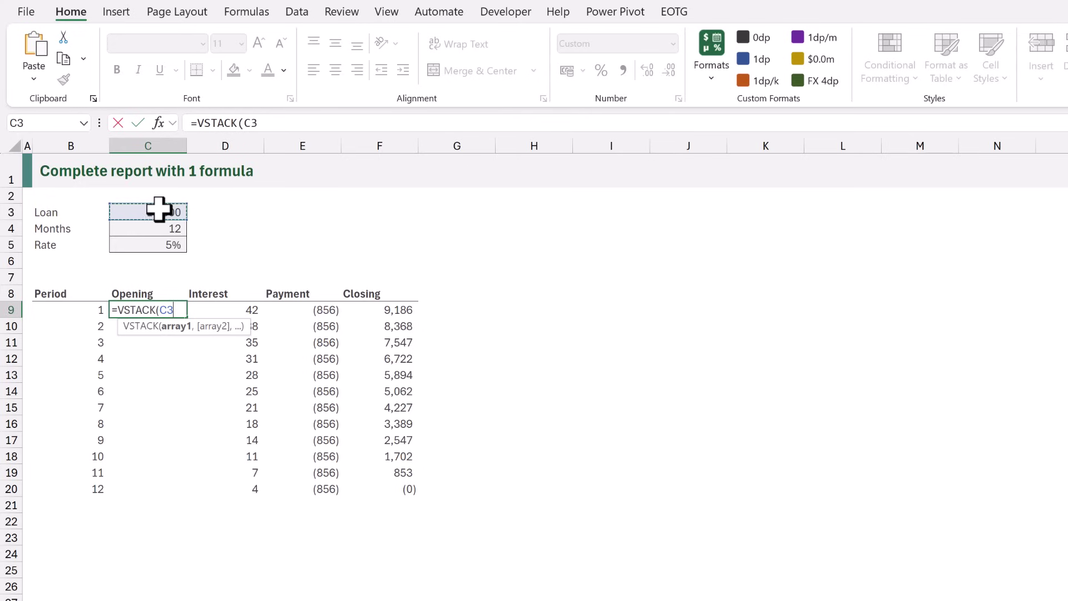
{"action": "type", "text": ","}
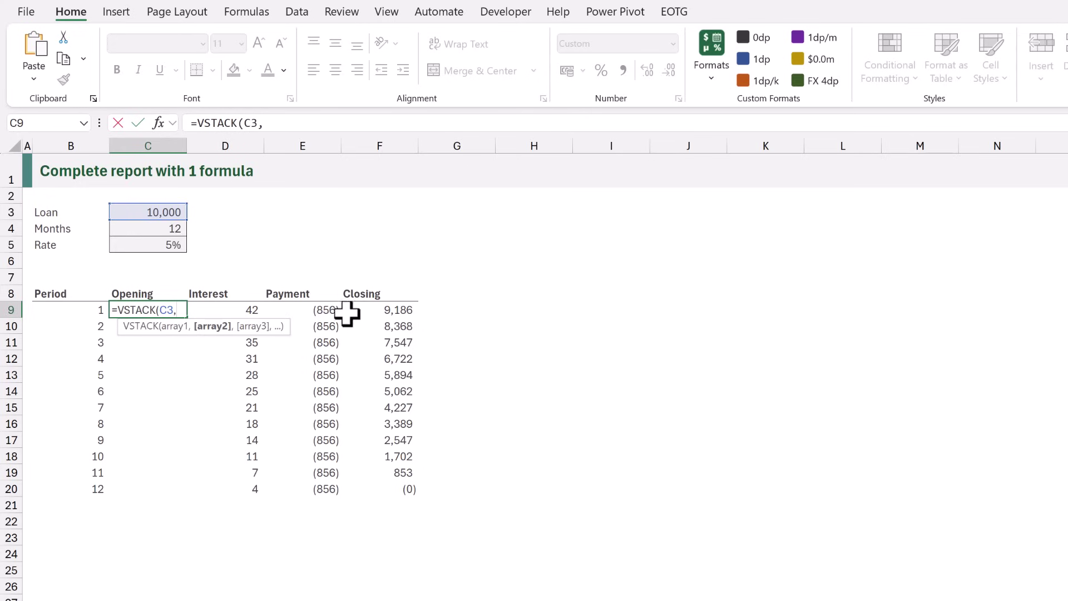
{"action": "left_click", "coordinate": [397, 311]}
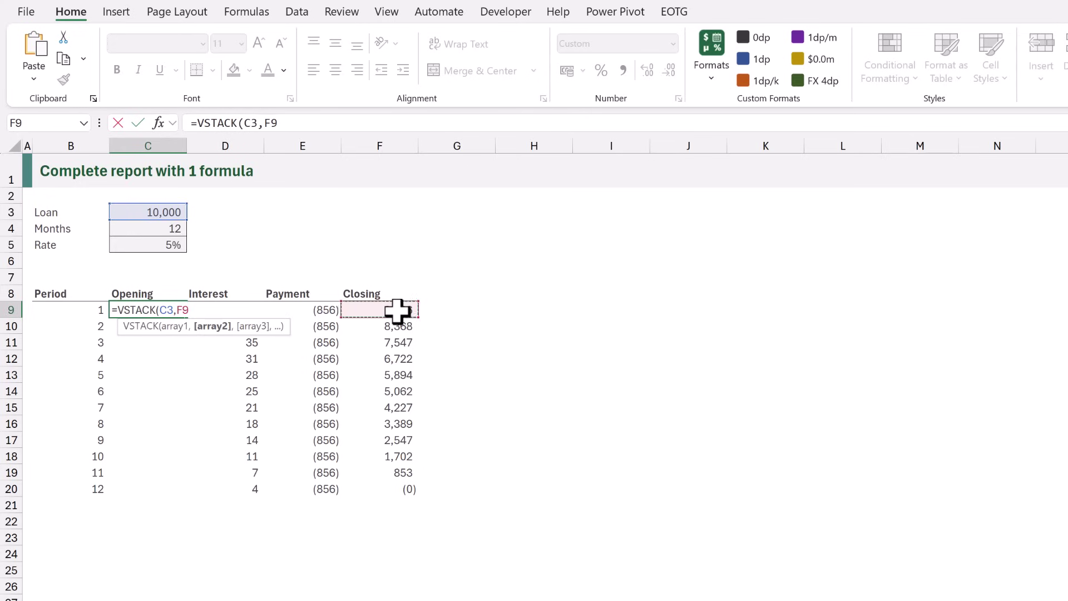
{"action": "type", "text": "#"}
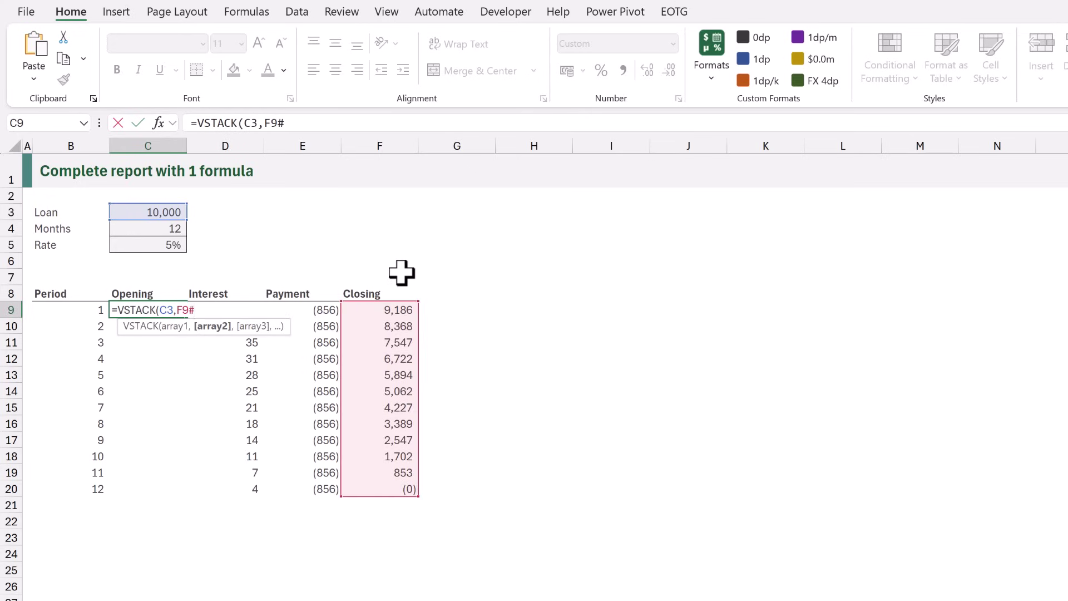
{"action": "type", "text": ")"}
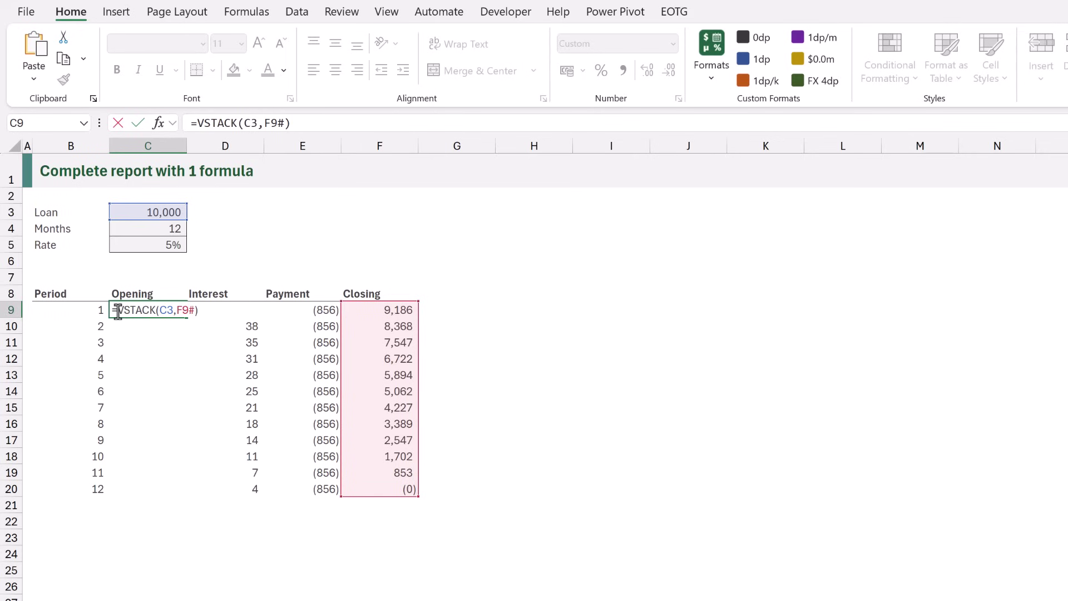
Step: Remove the last stacked row by wrapping the Opening formula in DROP, giving =DROP(VSTACK(C3,F9#),-1)
{"action": "type", "text": "DROP("}
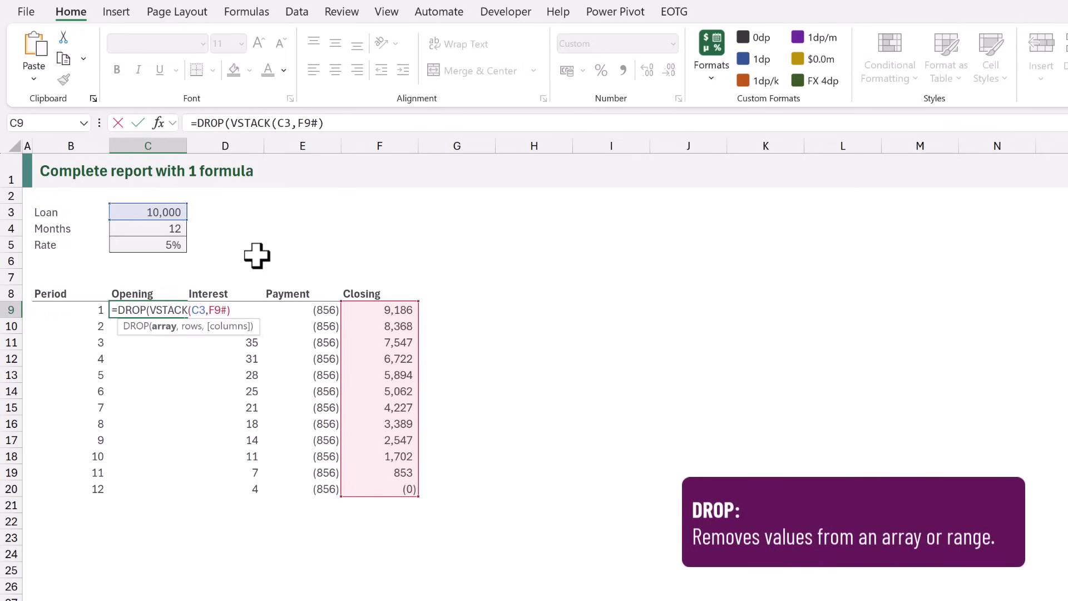
{"action": "left_click", "coordinate": [232, 310]}
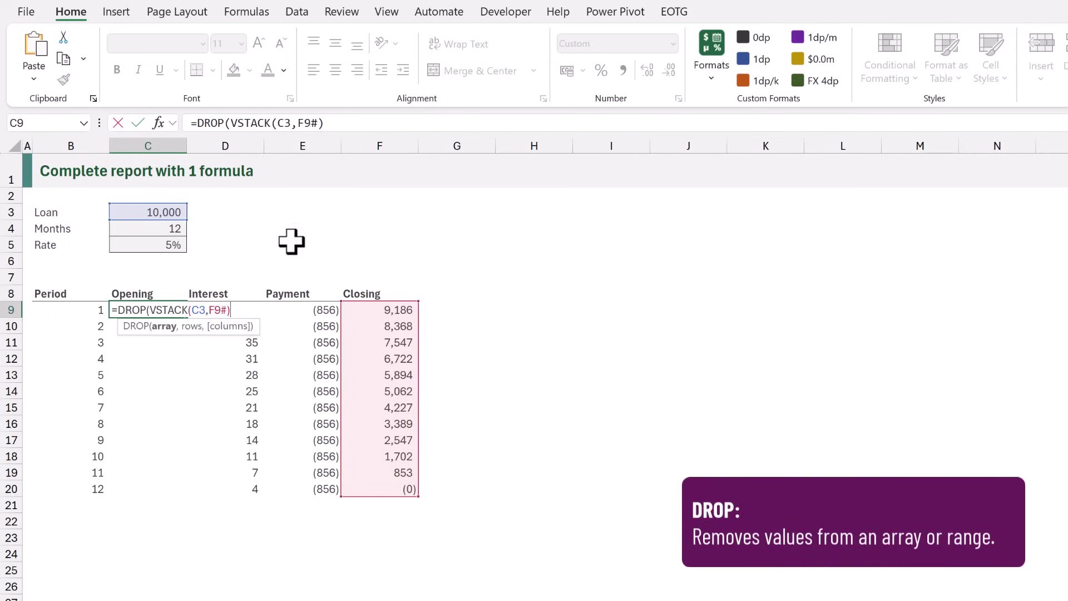
{"action": "type", "text": ",-1)"}
{"action": "key", "text": "ctrl+Return"}
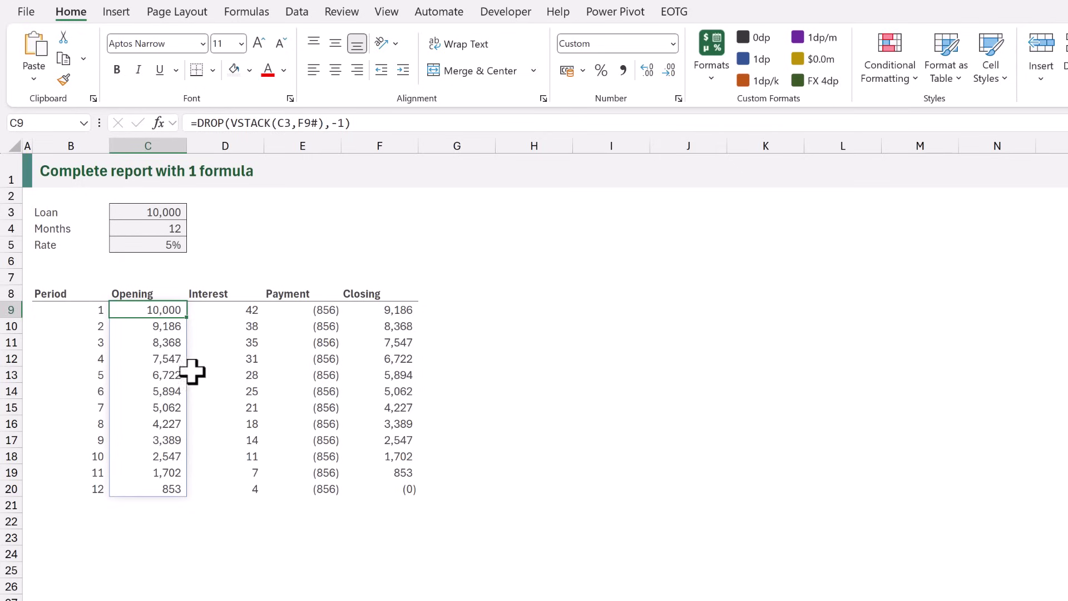
Step: Create the total row in cell B21 with the formula =HSTACK("Total","",SUM(D9#),SUM(E9#),"")
{"action": "left_click", "coordinate": [82, 501]}
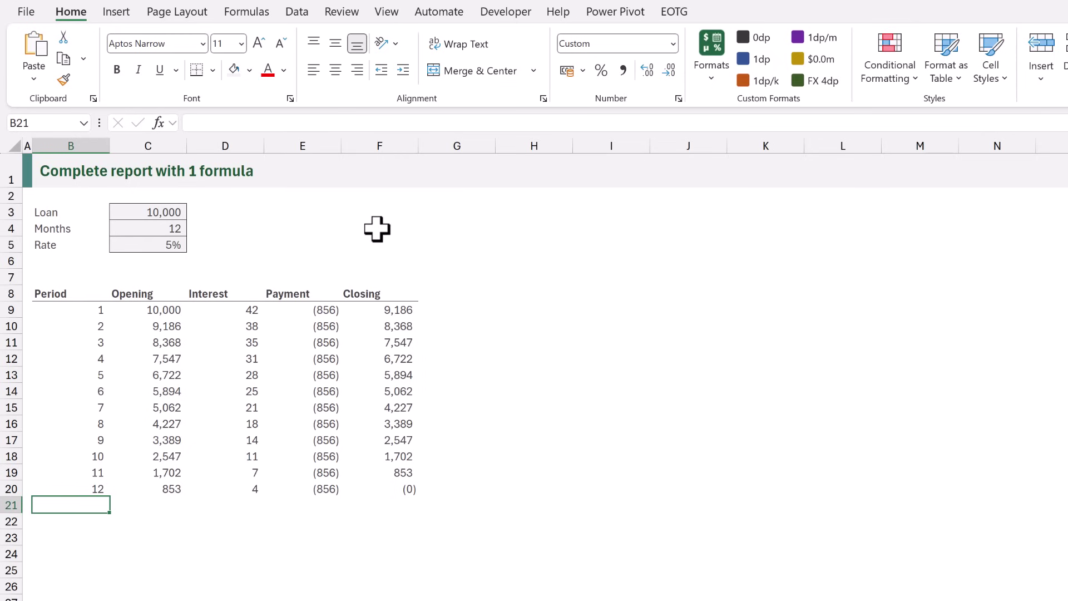
{"action": "type", "text": "=HSTA"}
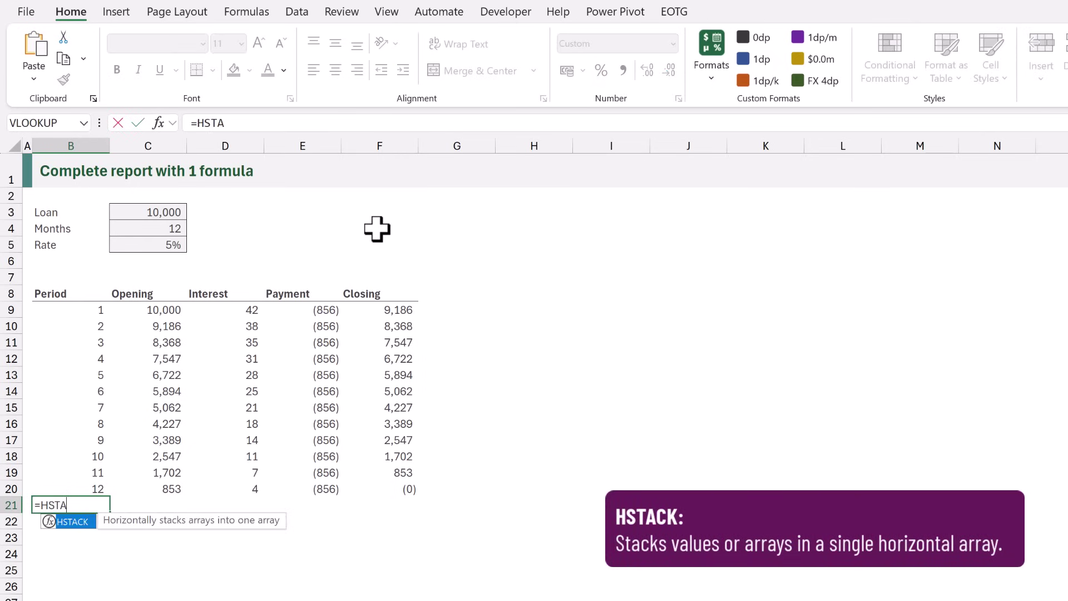
{"action": "type", "text": "CK("}
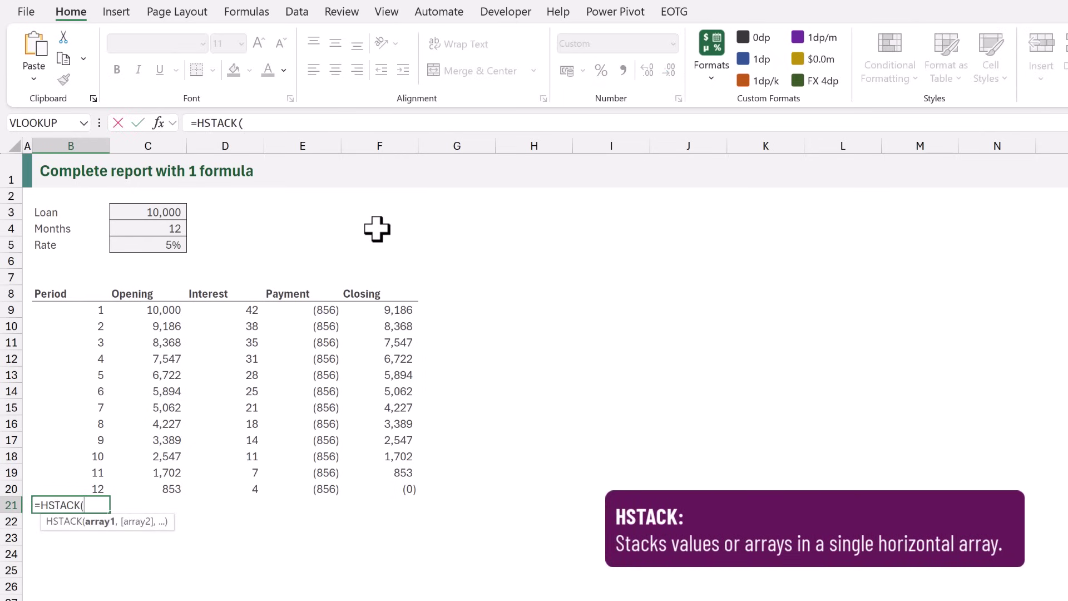
{"action": "type", "text": "\"Total\","}
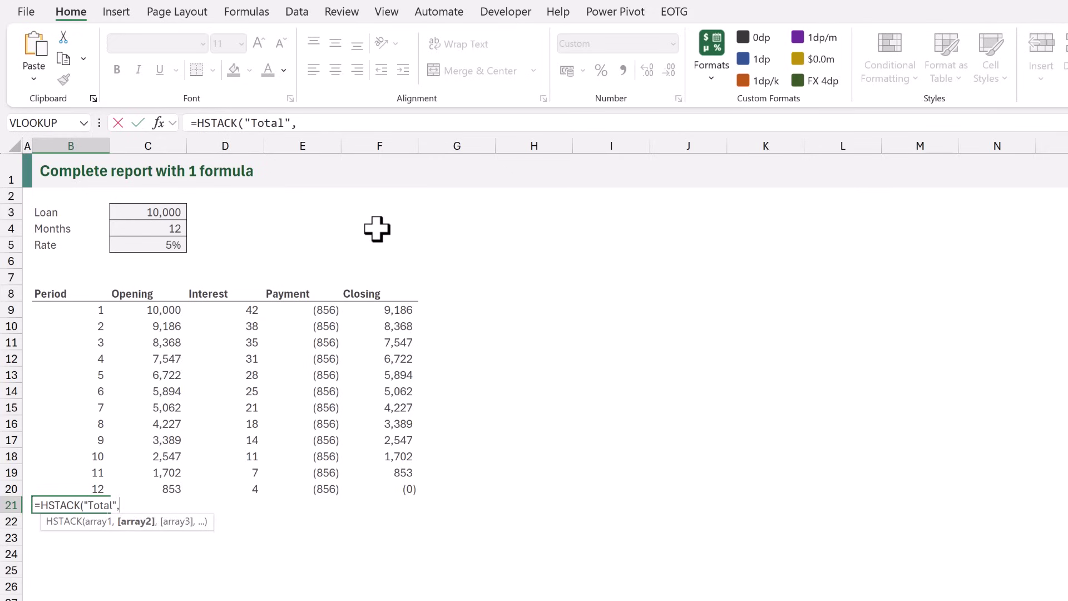
{"action": "type", "text": "\"\","}
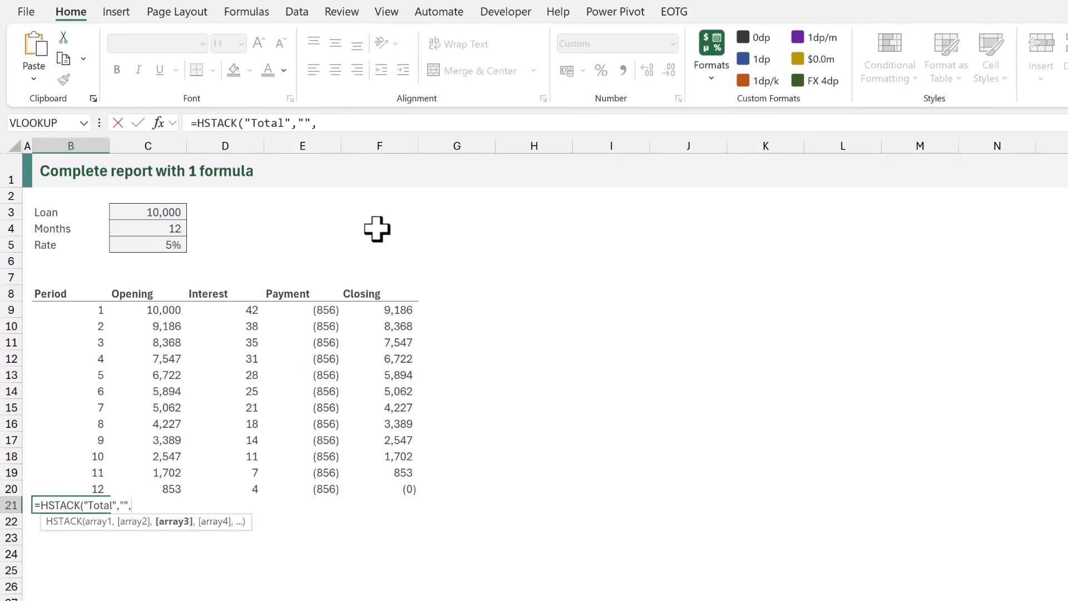
{"action": "type", "text": "SUM"}
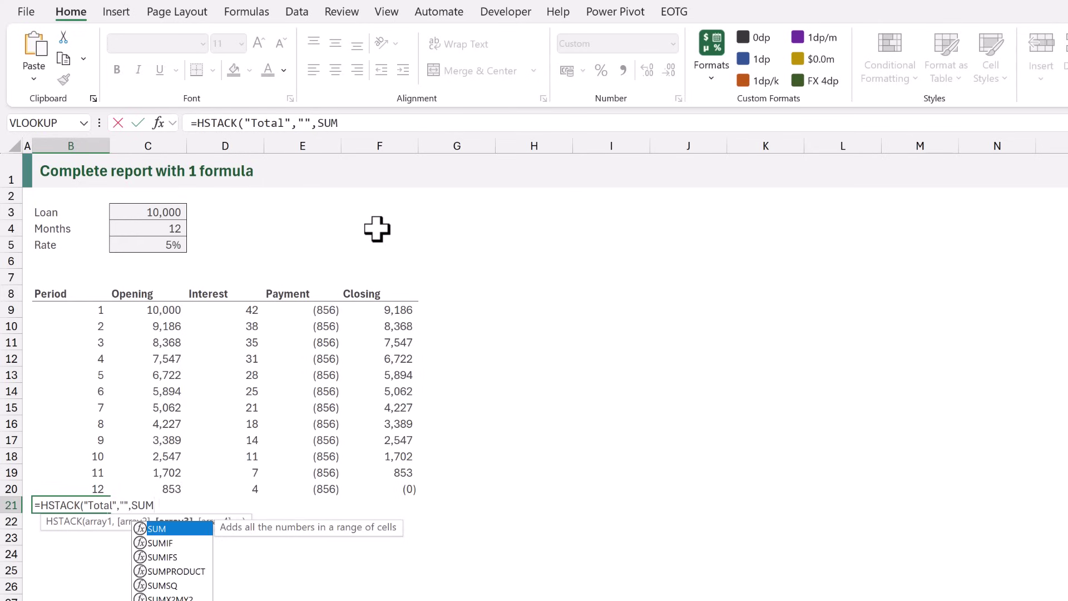
{"action": "type", "text": "("}
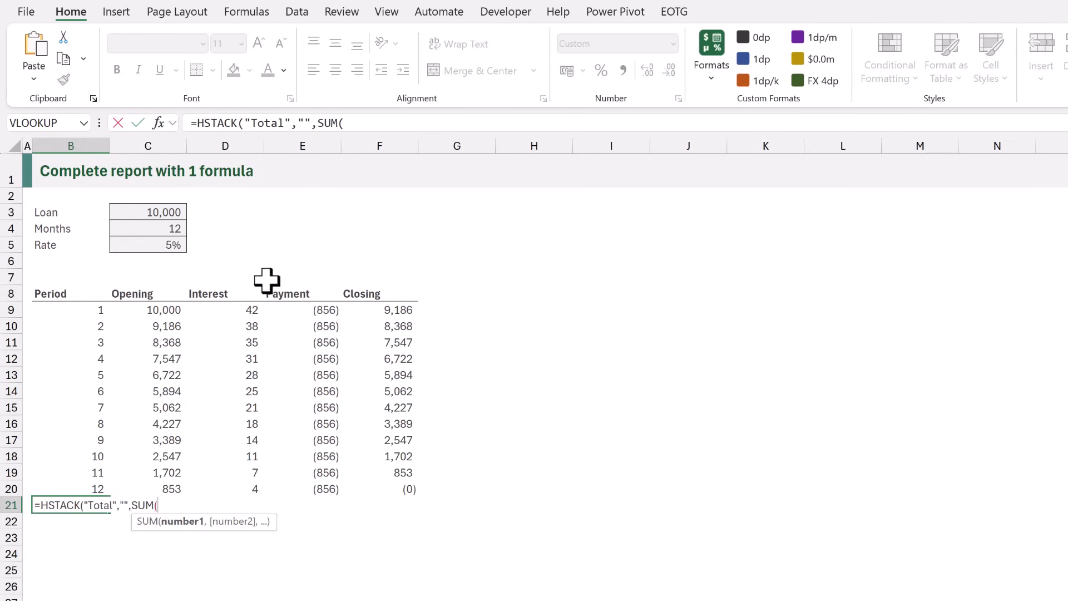
{"action": "left_click", "coordinate": [243, 309]}
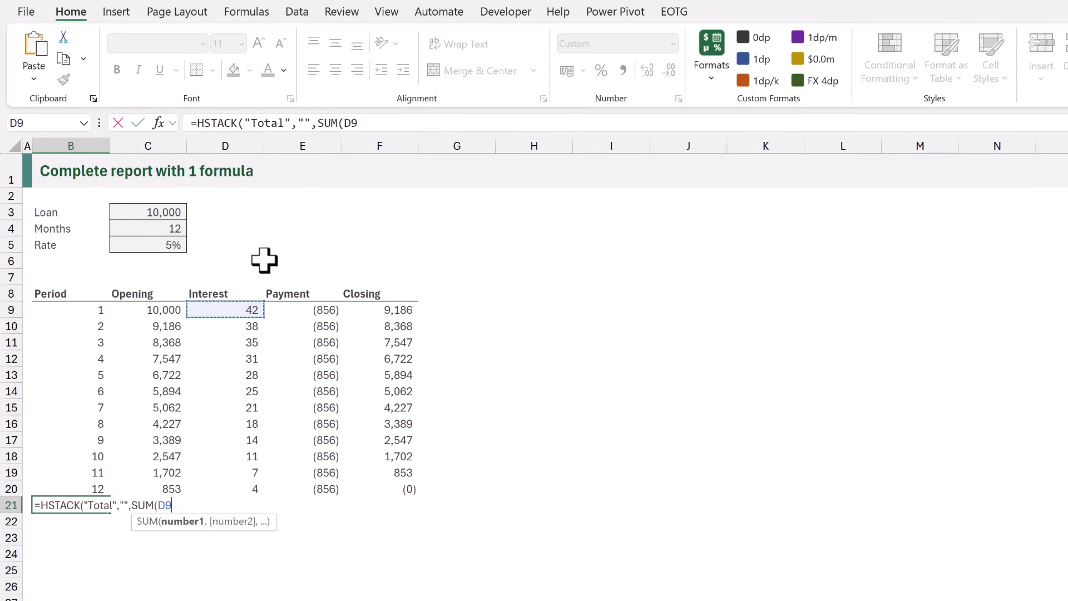
{"action": "type", "text": "#"}
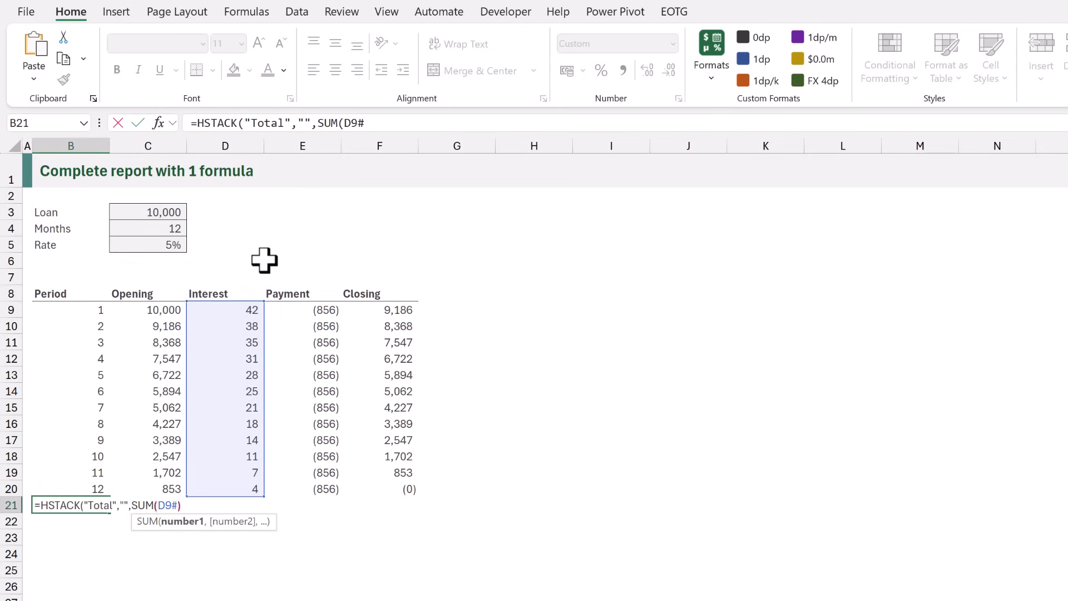
{"action": "type", "text": "),SUM("}
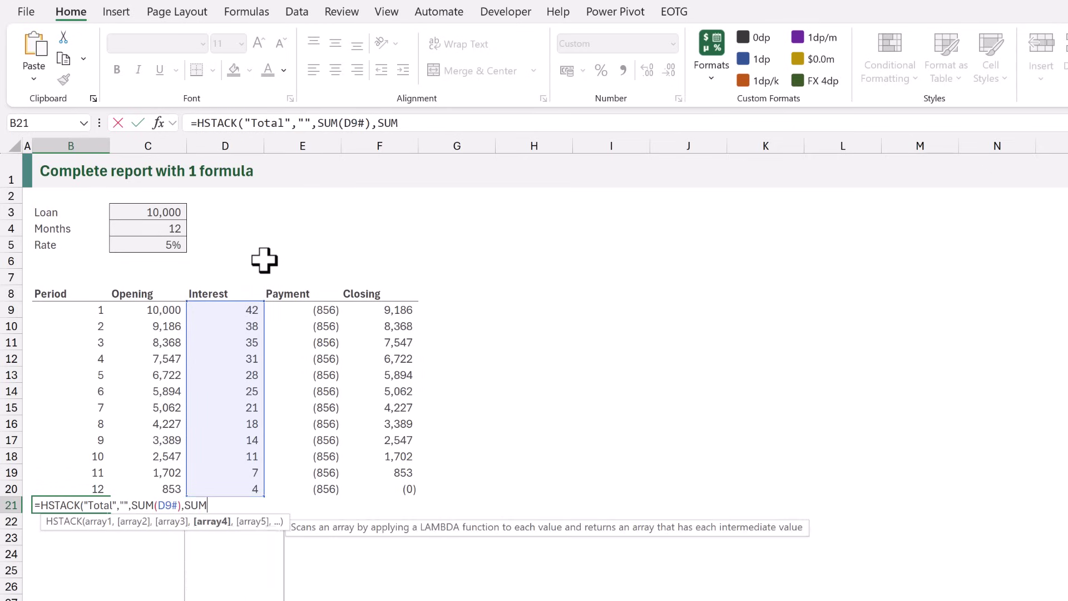
{"action": "left_click", "coordinate": [311, 310]}
{"action": "type", "text": "#"}
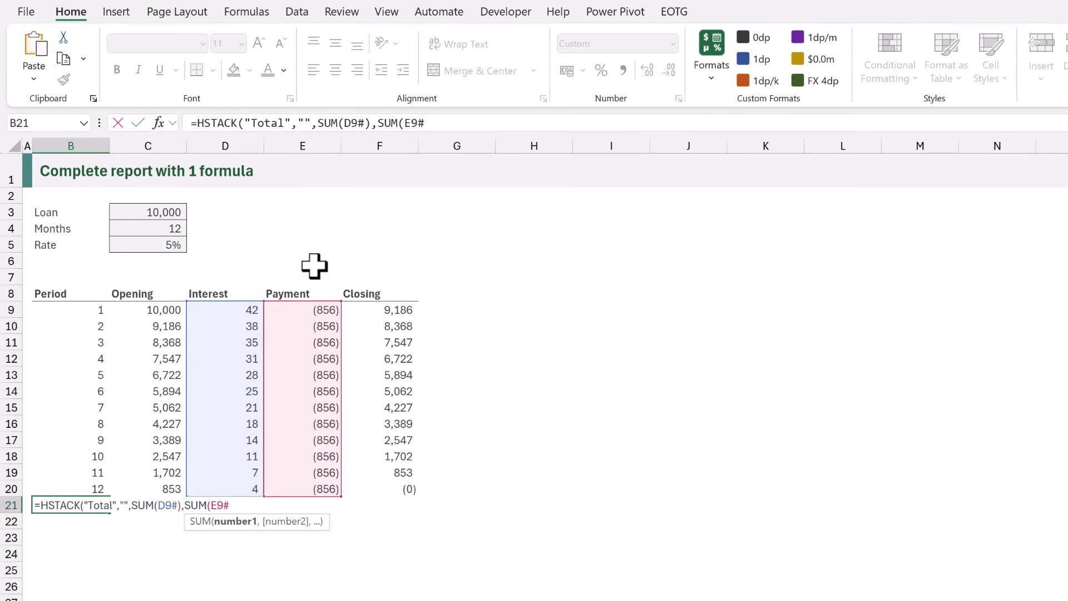
{"action": "type", "text": "),"}
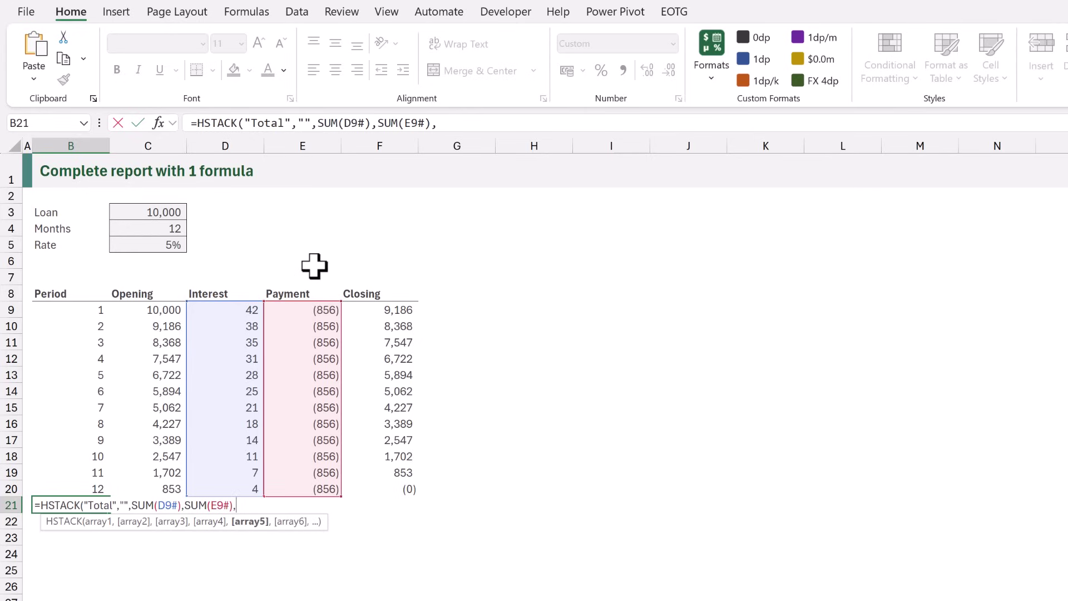
{"action": "type", "text": "\"\")"}
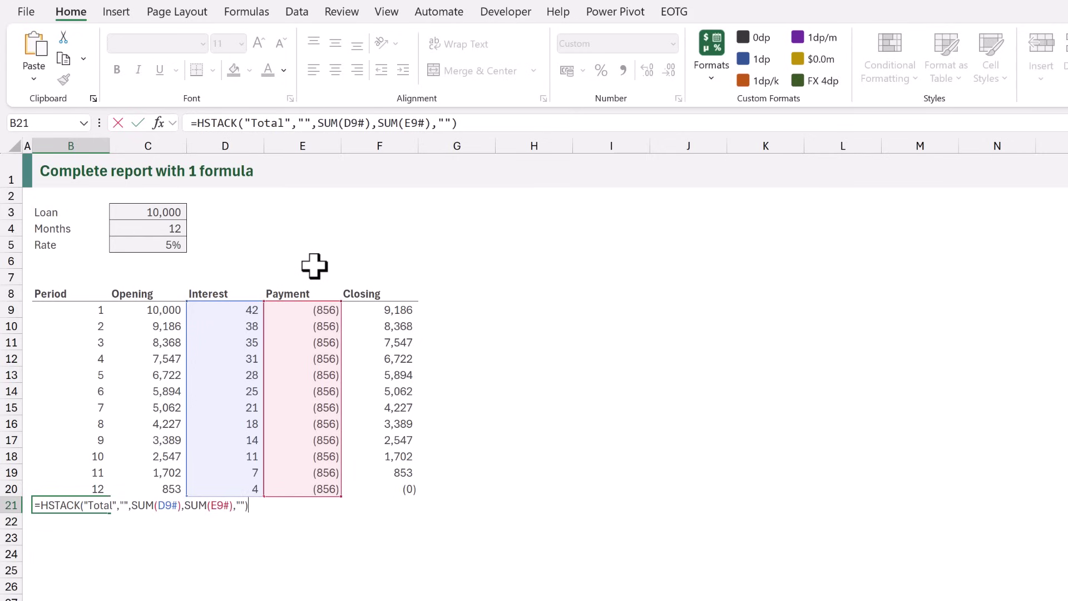
{"action": "key", "text": "Return"}
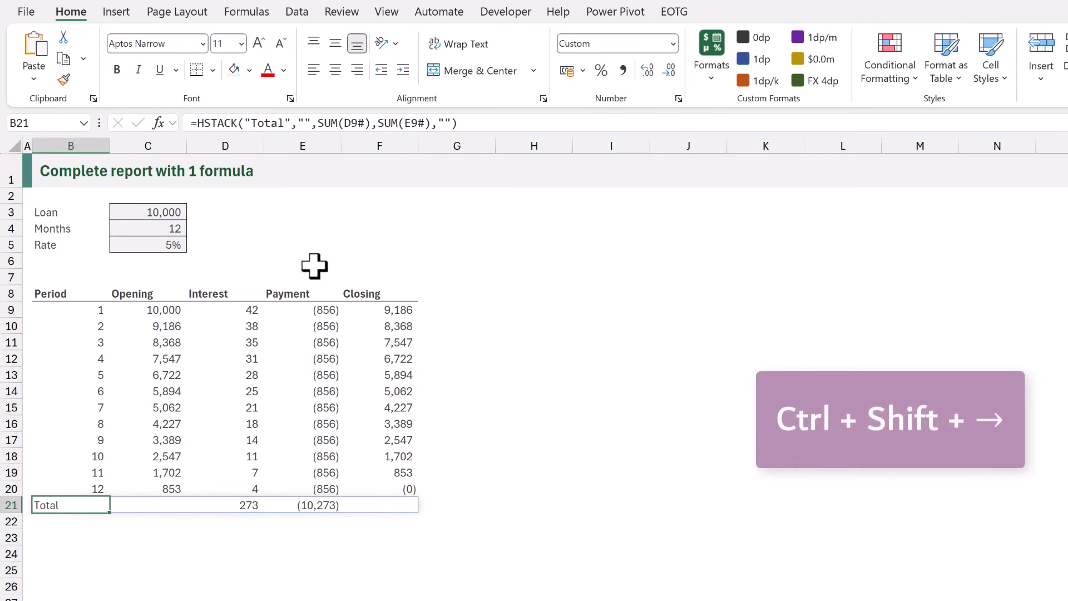
Step: Make the whole total row B21:F21 bold and add a top border to it
{"action": "key", "text": "ctrl+shift+Right"}
{"action": "key", "text": "ctrl+b"}
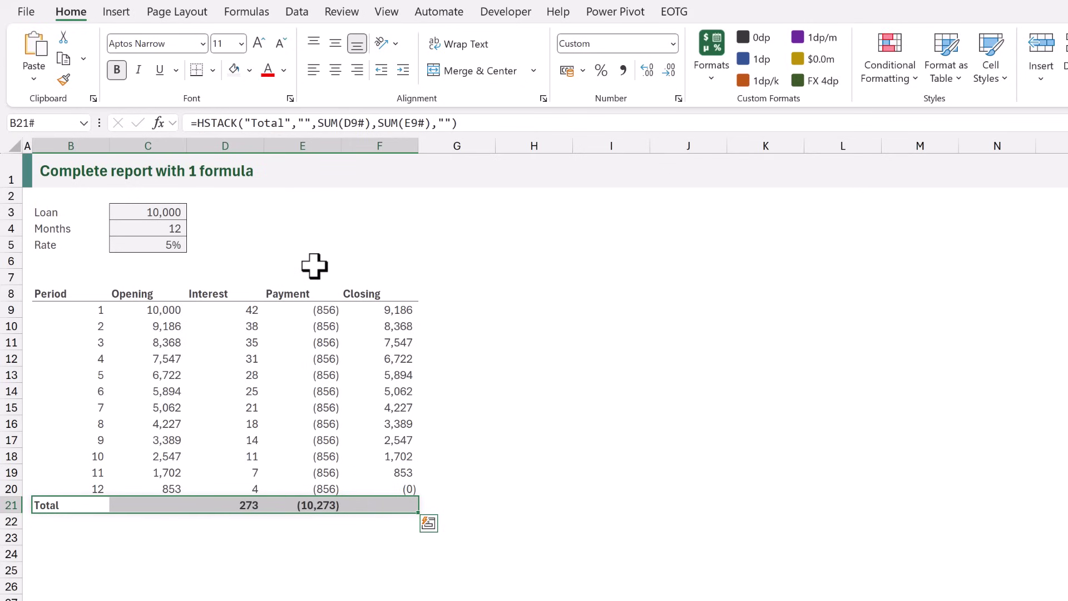
{"action": "key", "text": "alt+h"}
{"action": "key", "text": "b"}
{"action": "key", "text": "p"}
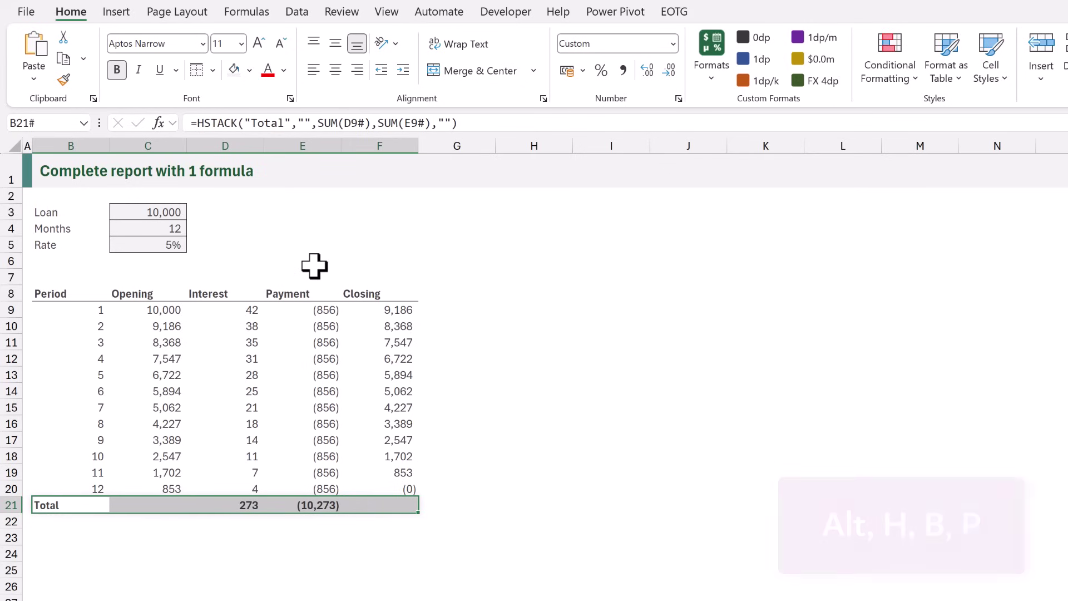
{"action": "left_click", "coordinate": [181, 213]}
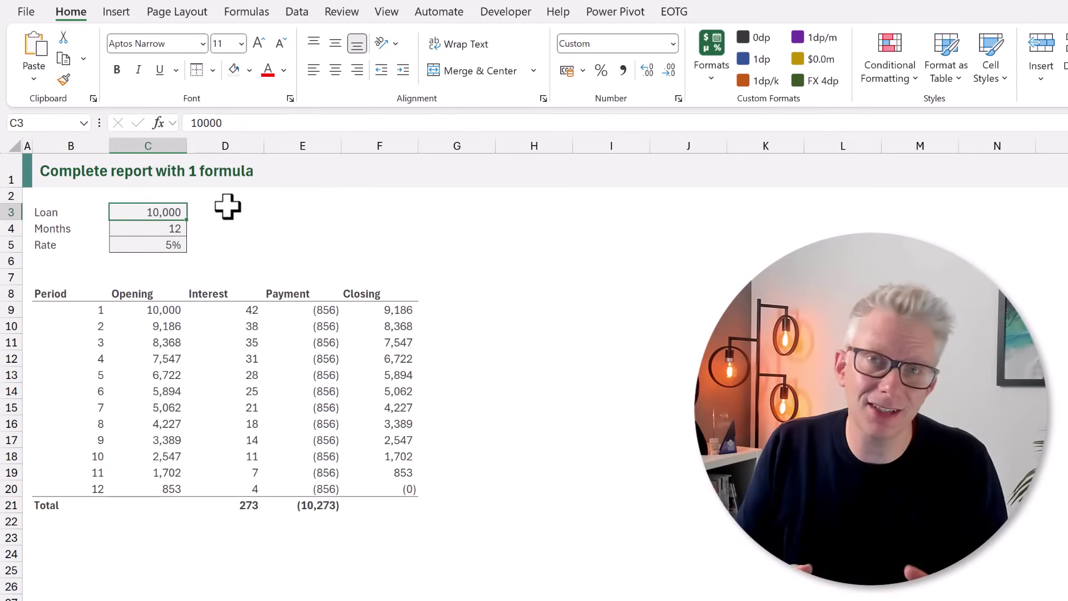
Step: Test how the schedule responds to other loan terms by setting Months in C4 to 8 and to 16
{"action": "double_click", "coordinate": [167, 226]}
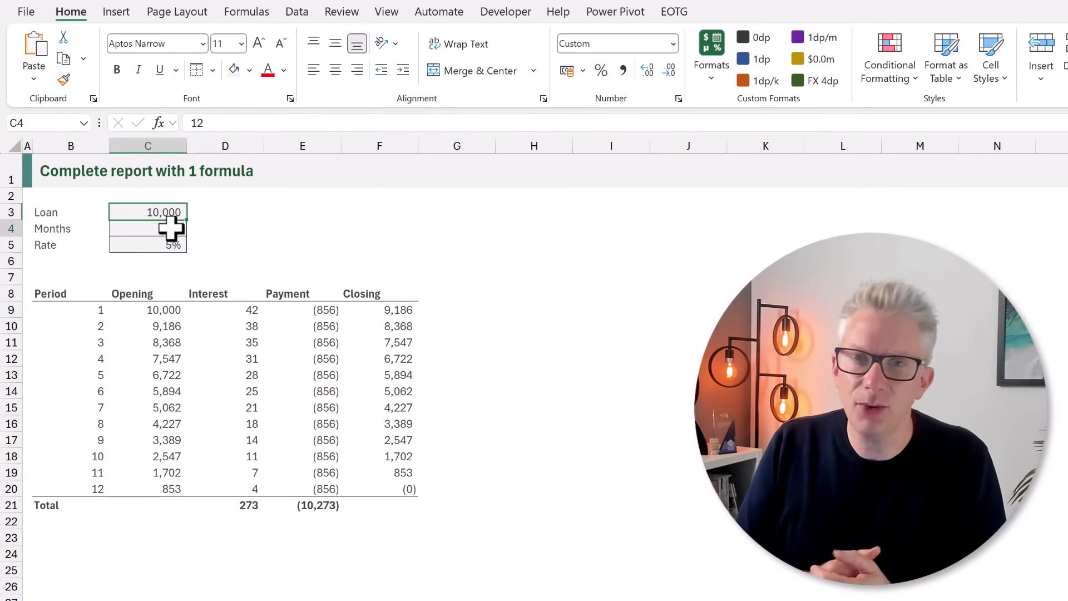
{"action": "key", "text": "BackSpace"}
{"action": "key", "text": "BackSpace"}
{"action": "type", "text": "8"}
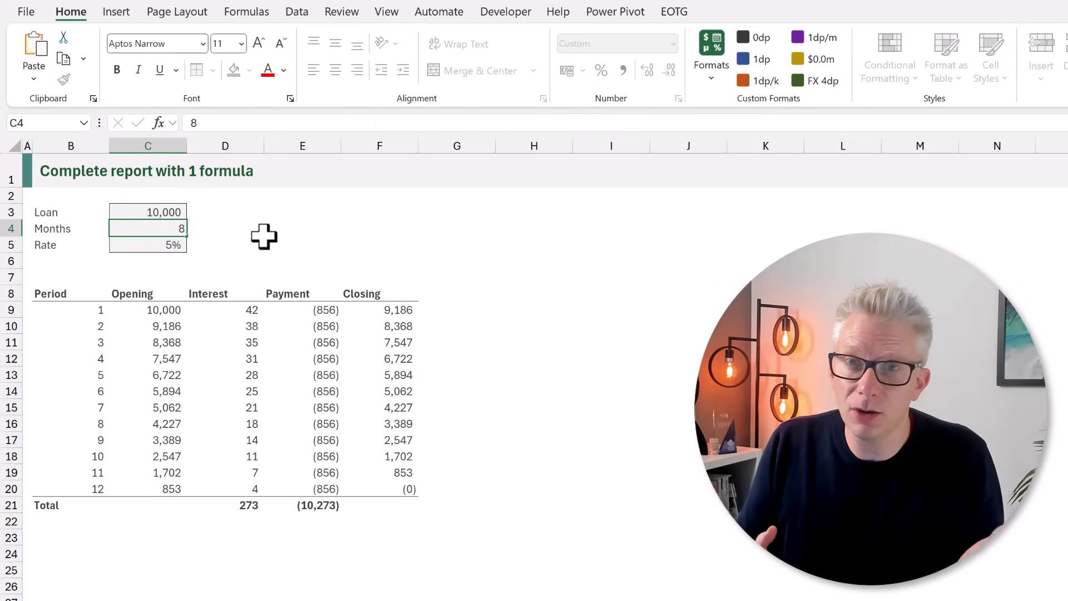
{"action": "key", "text": "ctrl+Return"}
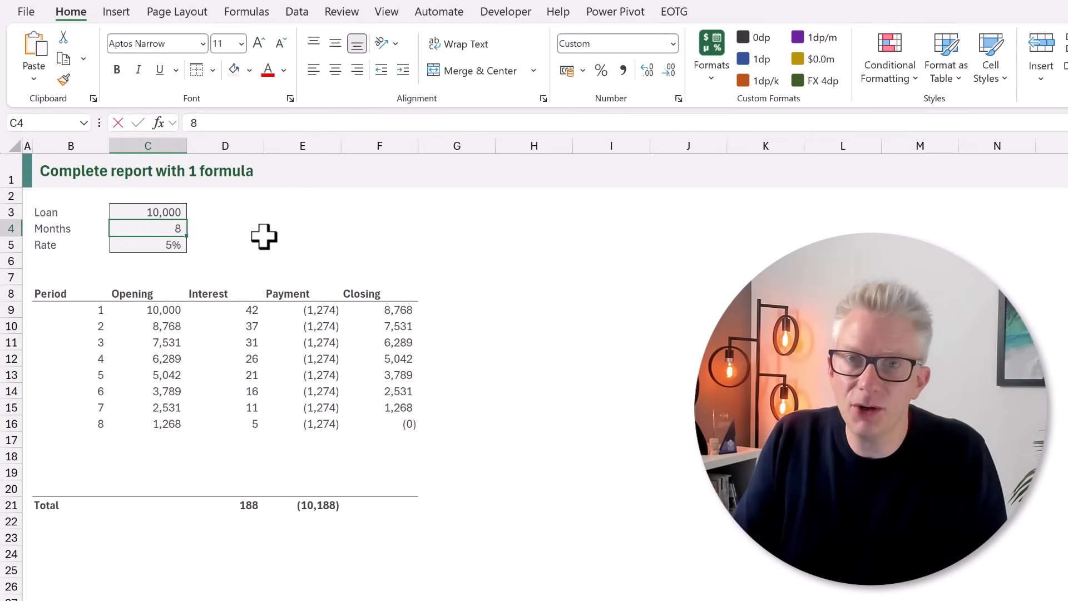
{"action": "type", "text": "16"}
{"action": "key", "text": "ctrl+Return"}
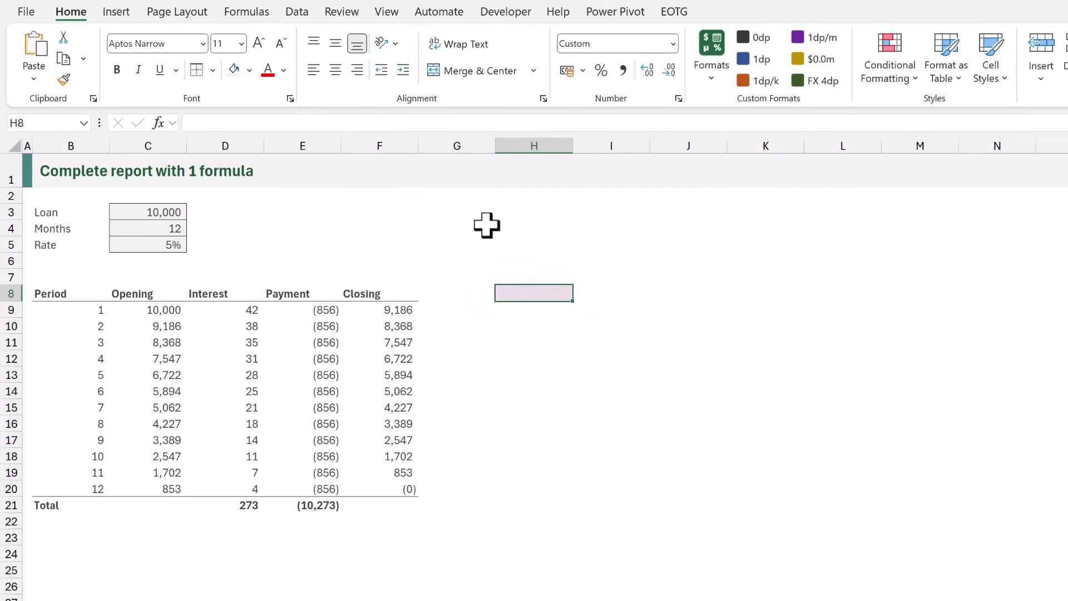
Step: Start a multi-line LET formula in cell H8 that defines the name Loan as C3
{"action": "type", "text": "=LET("}
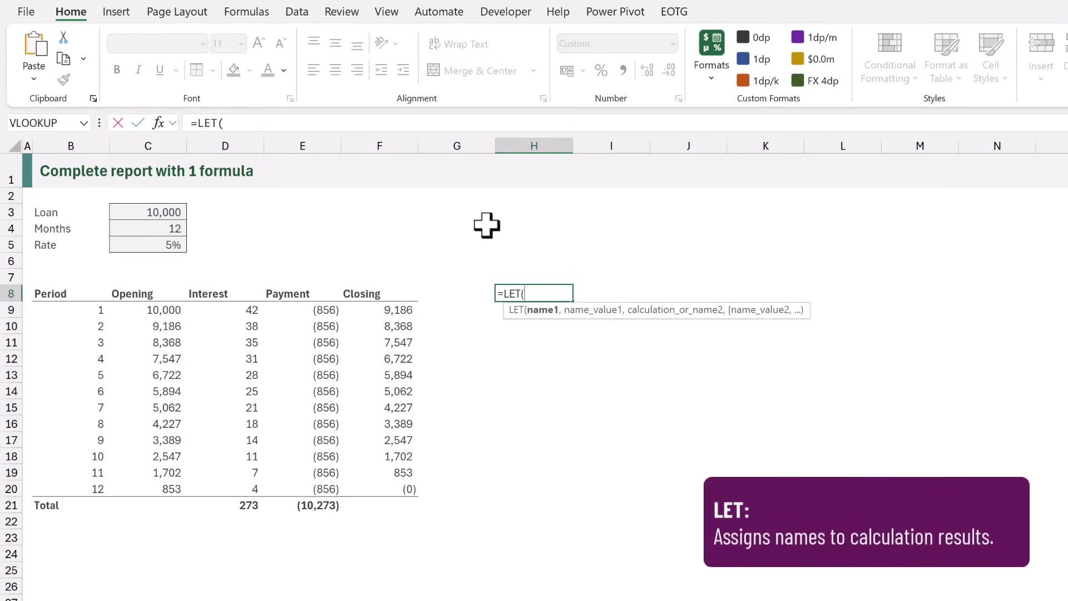
{"action": "key", "text": "alt+Return"}
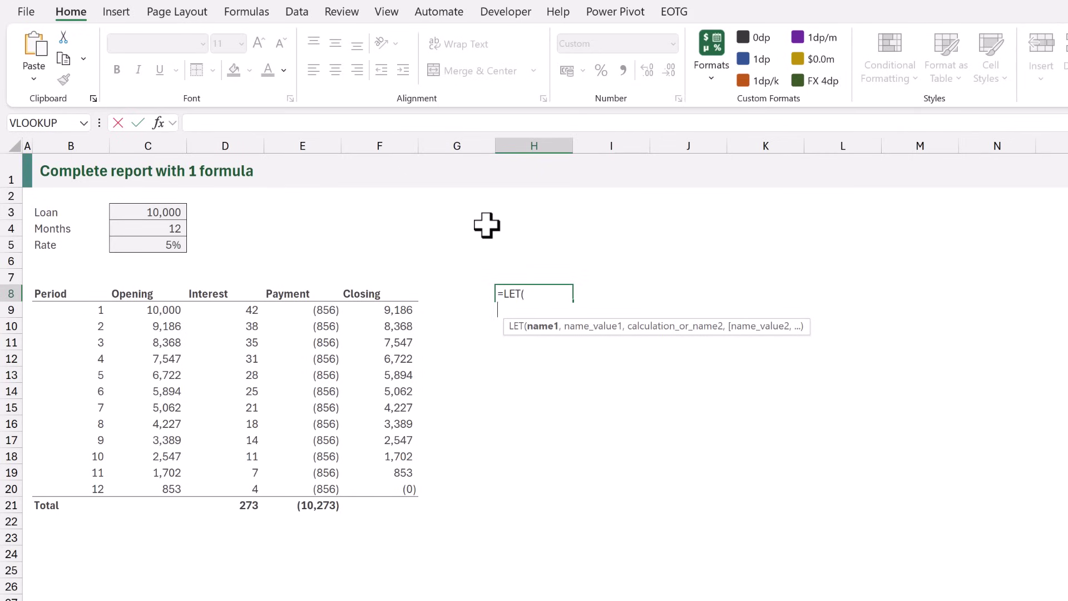
{"action": "type", "text": "Loan,"}
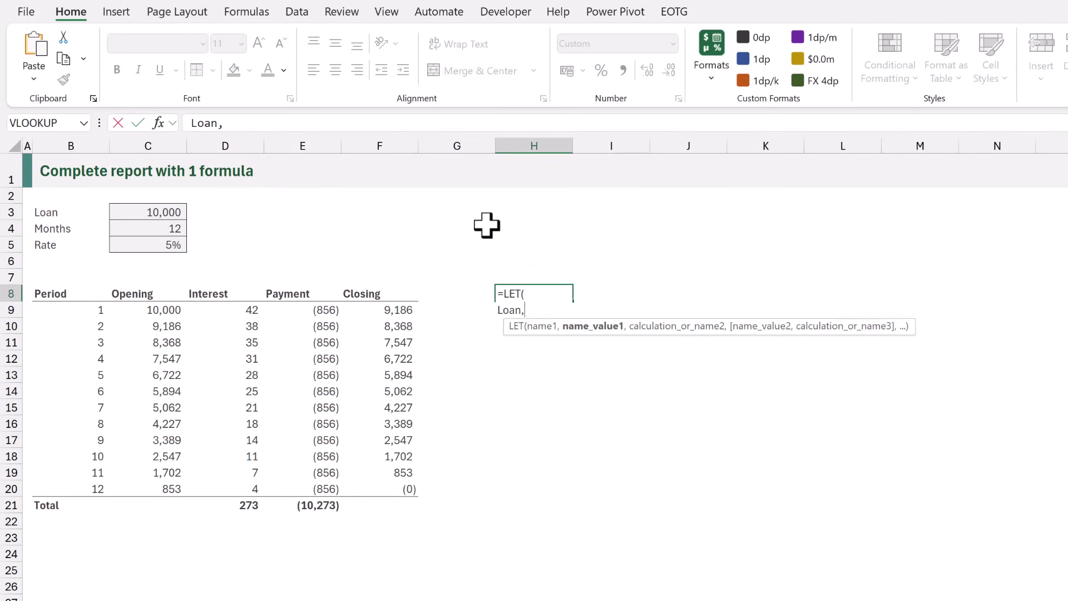
{"action": "left_click", "coordinate": [165, 207]}
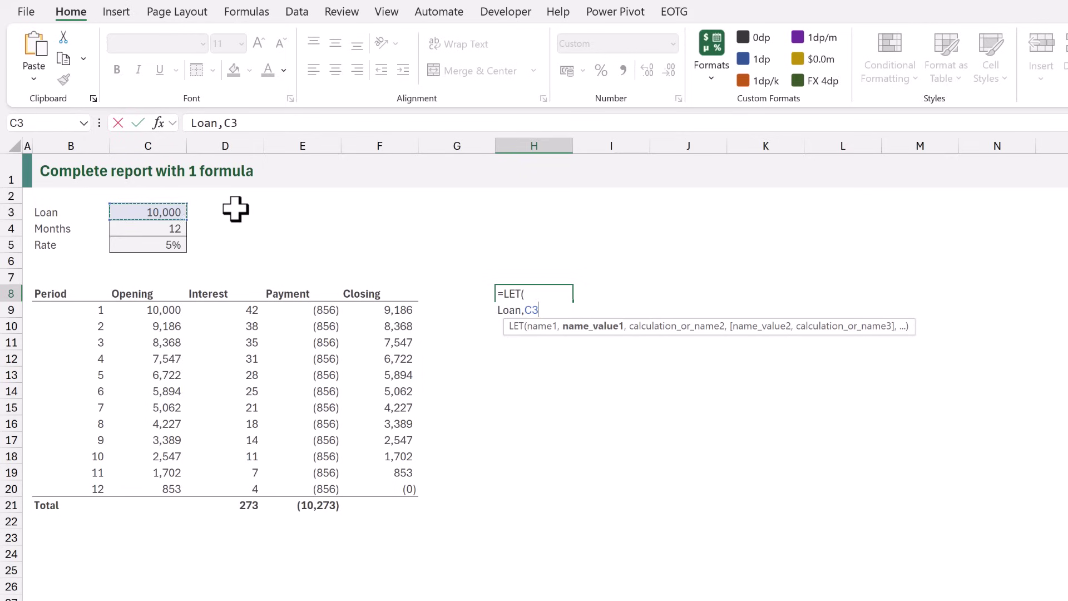
{"action": "type", "text": ","}
{"action": "key", "text": "alt+Return"}
Step: Define Months as C4 and Rate as C5 on separate lines of the LET formula, and finish it with 0 as placeholder result
{"action": "type", "text": "Months,"}
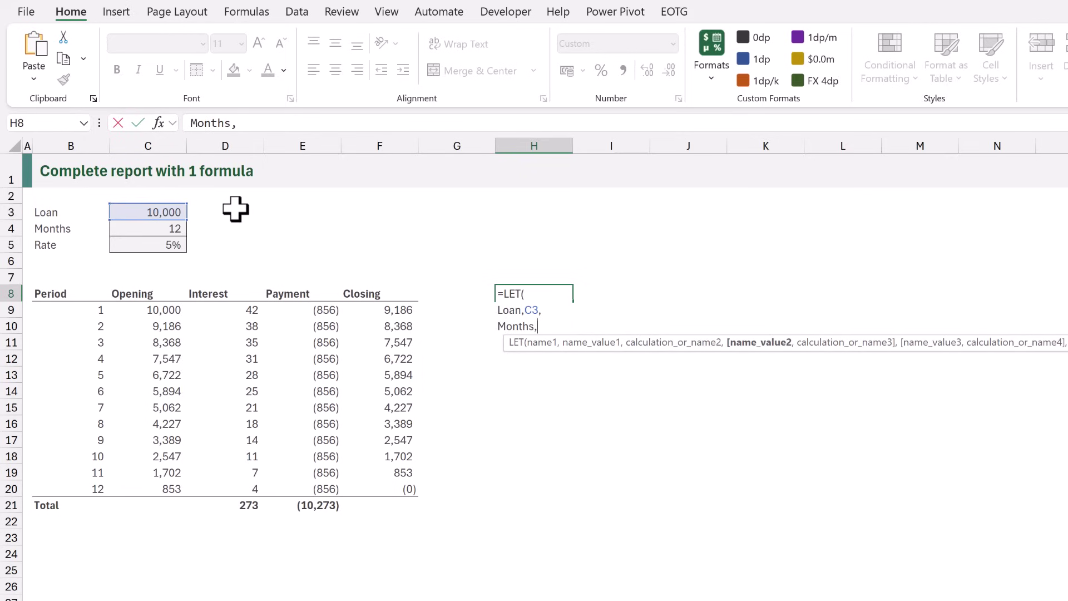
{"action": "left_click", "coordinate": [179, 225]}
{"action": "type", "text": ","}
{"action": "key", "text": "alt+Return"}
{"action": "type", "text": "Rate,"}
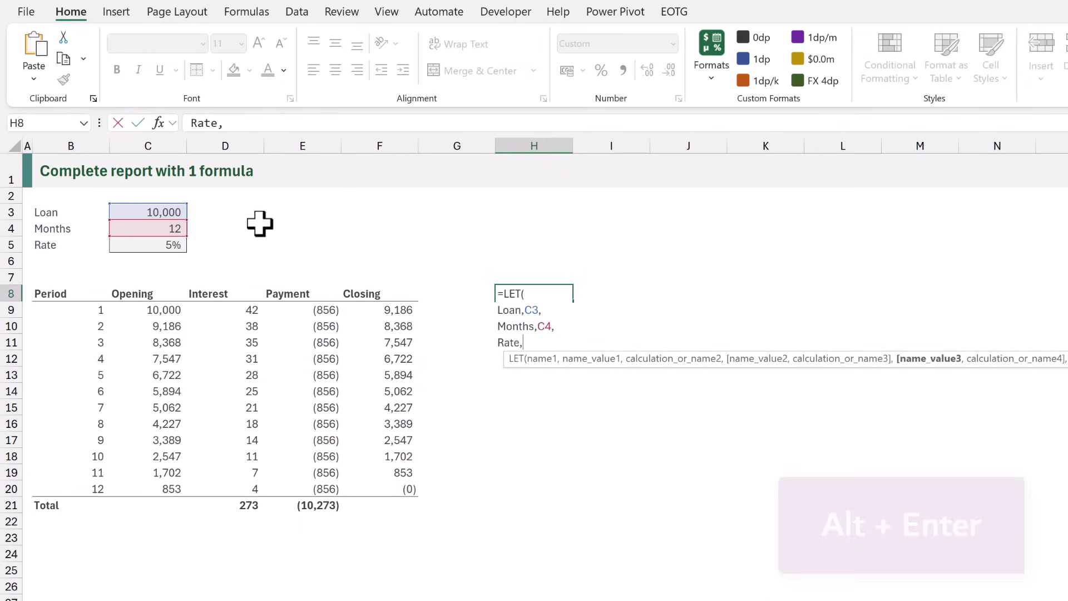
{"action": "left_click", "coordinate": [176, 244]}
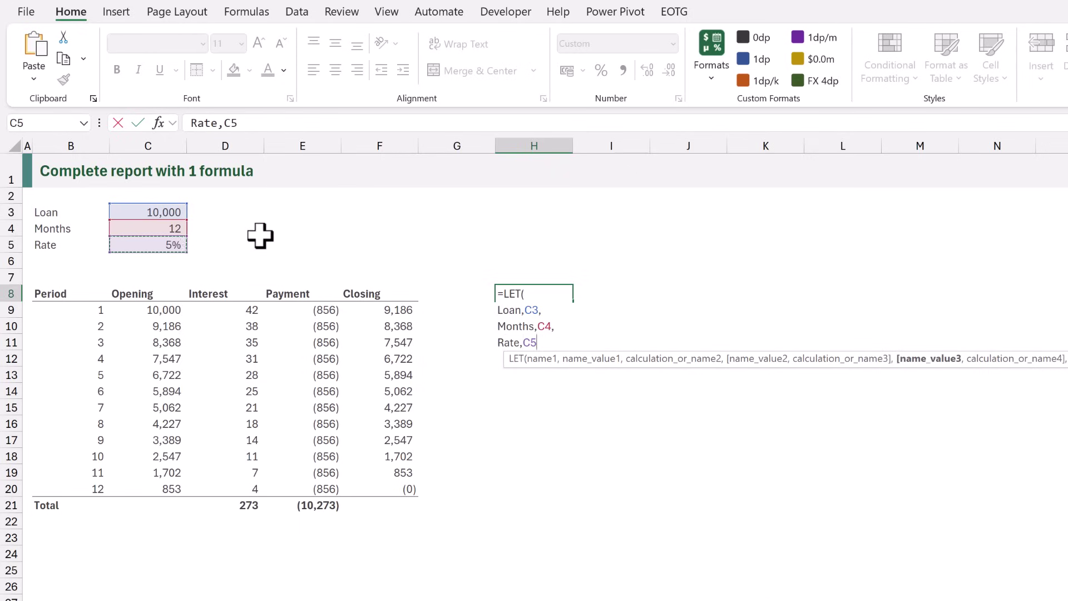
{"action": "type", "text": ","}
{"action": "key", "text": "alt+Return"}
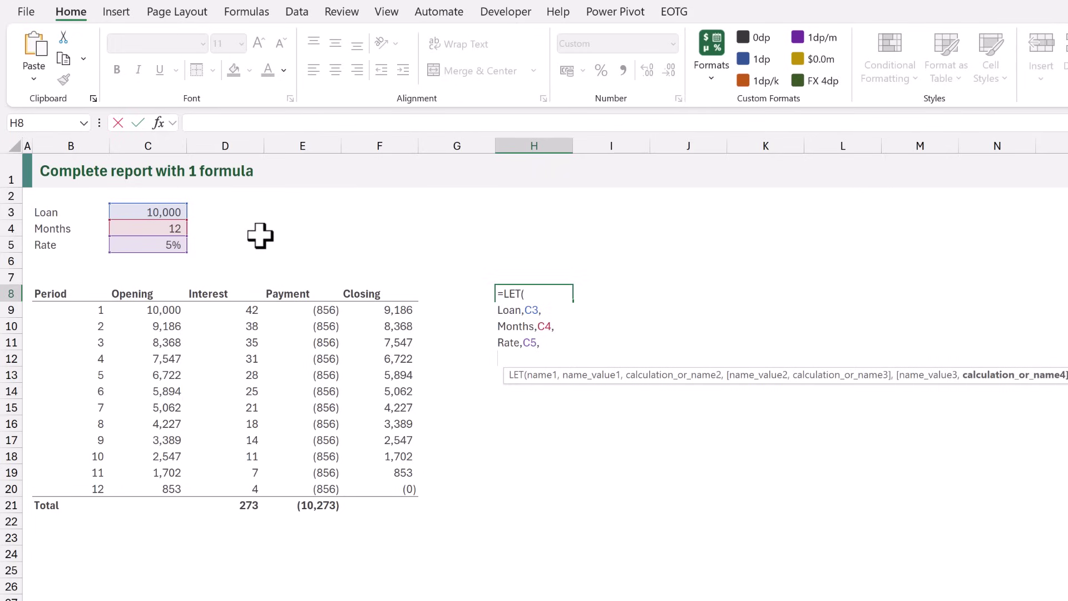
{"action": "type", "text": "0"}
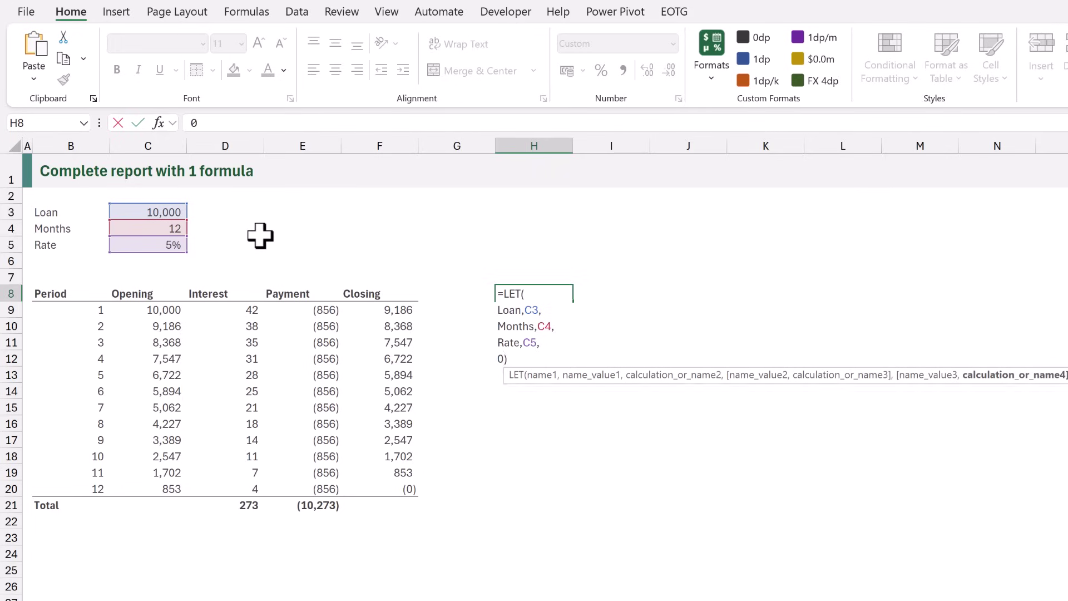
{"action": "type", "text": ")"}
{"action": "key", "text": "Return"}
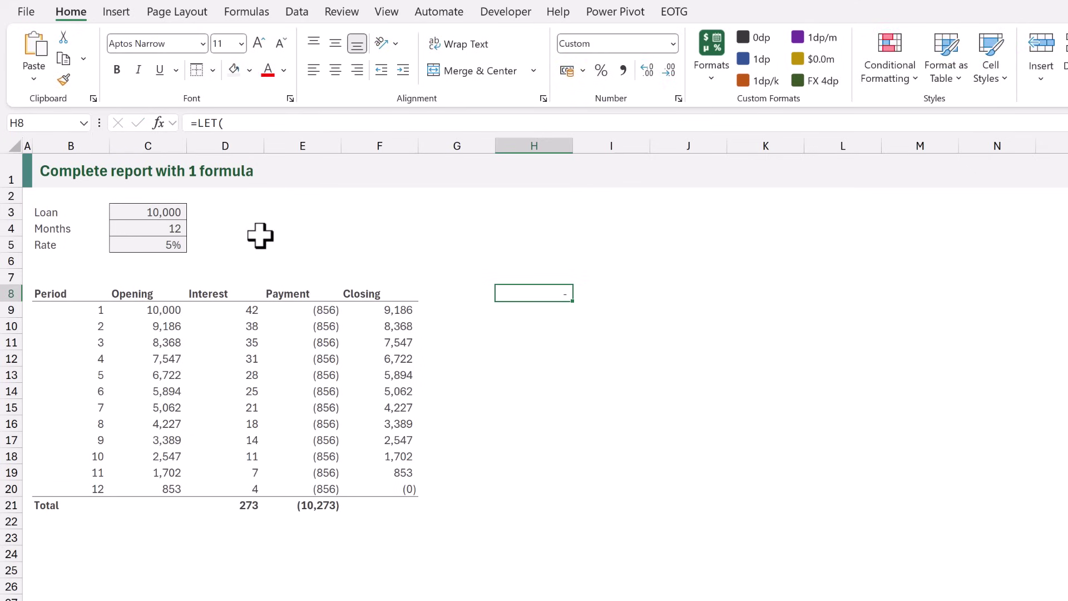
Step: Copy the array constant {"Period","Opening","Interest","Payment","Closing"} from the header formula in B8, leaving that cell unedited
{"action": "left_click", "coordinate": [65, 296]}
{"action": "double_click", "coordinate": [72, 295]}
{"action": "left_click_drag", "start_coordinate": [40, 295], "coordinate": [308, 295]}
{"action": "key", "text": "ctrl+c"}
{"action": "key", "text": "Escape"}
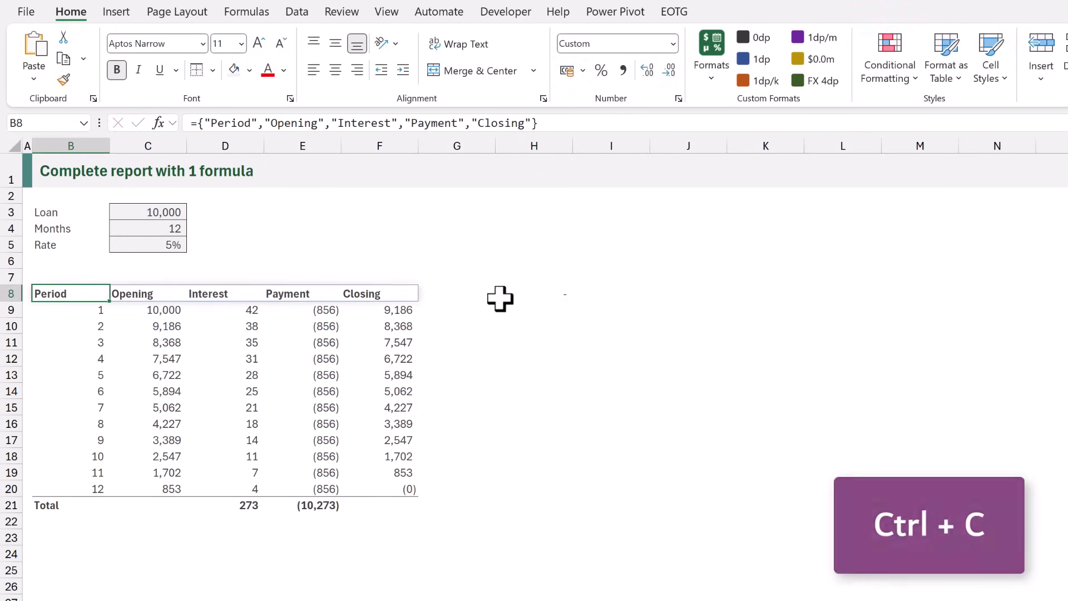
Step: Add a Title line below Rate in the H8 LET formula, defined as the copied array {"Period","Opening","Interest","Payment","Closing"}
{"action": "left_click", "coordinate": [558, 294]}
{"action": "double_click", "coordinate": [558, 294]}
{"action": "left_click", "coordinate": [543, 345]}
{"action": "key", "text": "alt+Return"}
{"action": "type", "text": "Title,"}
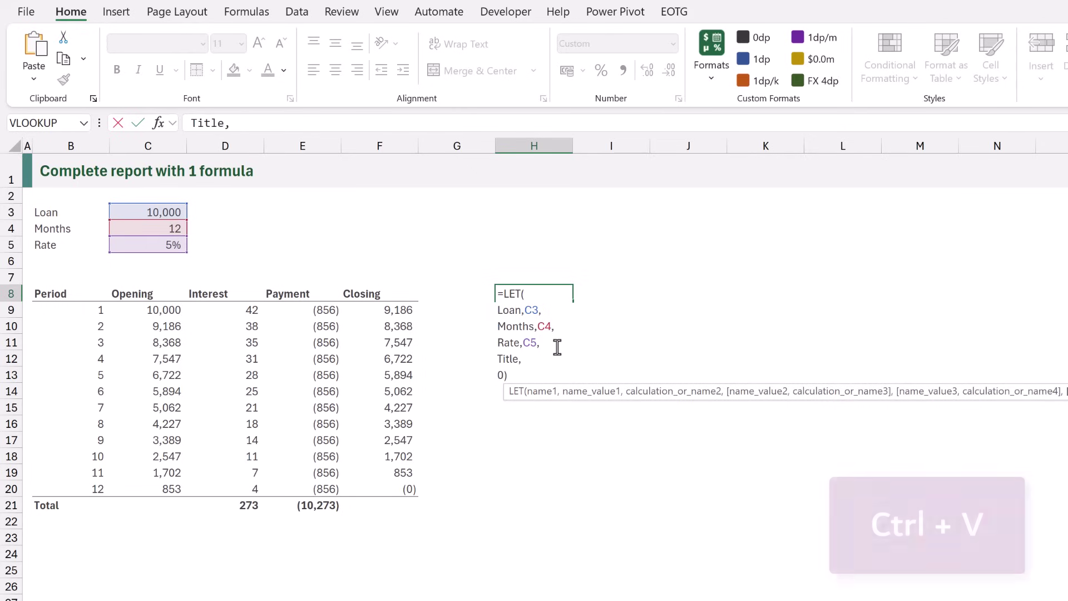
{"action": "key", "text": "ctrl+v"}
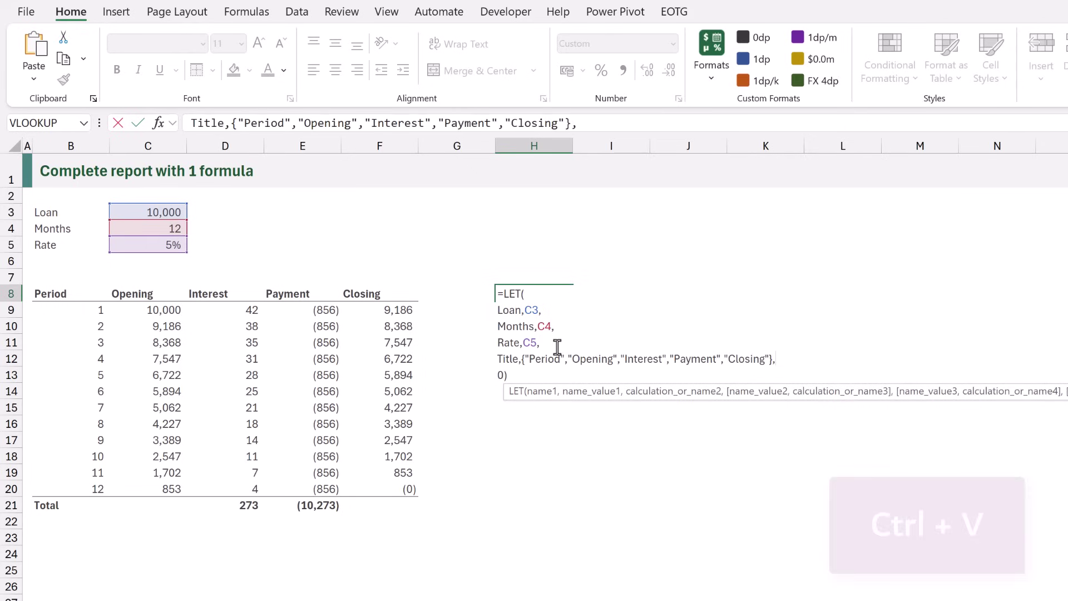
{"action": "key", "text": "ctrl+Return"}
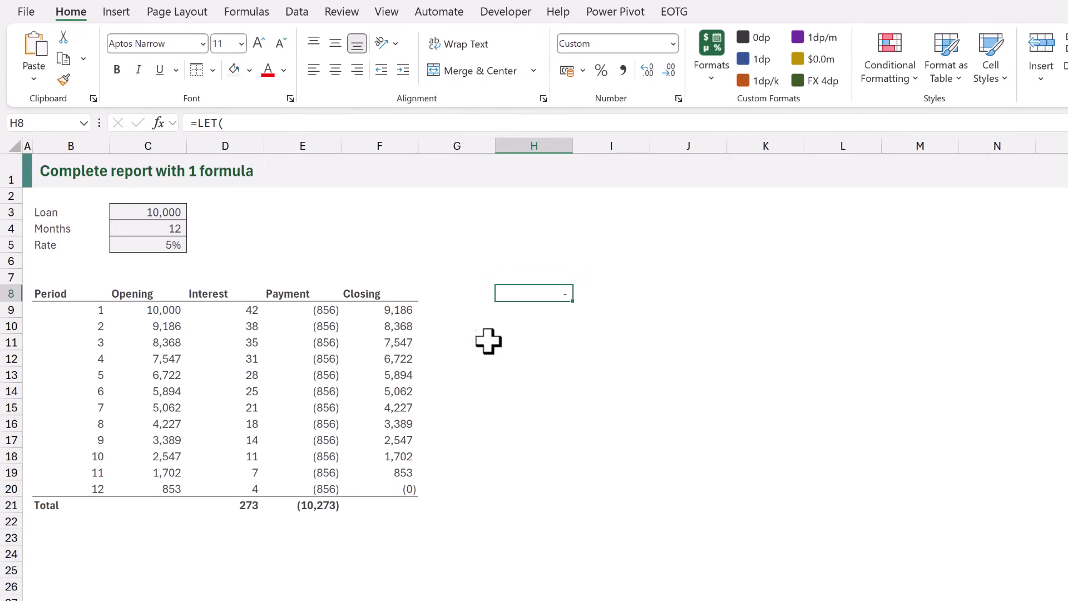
Step: Copy the SEQUENCE(C4) expression from the Period formula in B9, leaving that cell unedited
{"action": "double_click", "coordinate": [81, 311]}
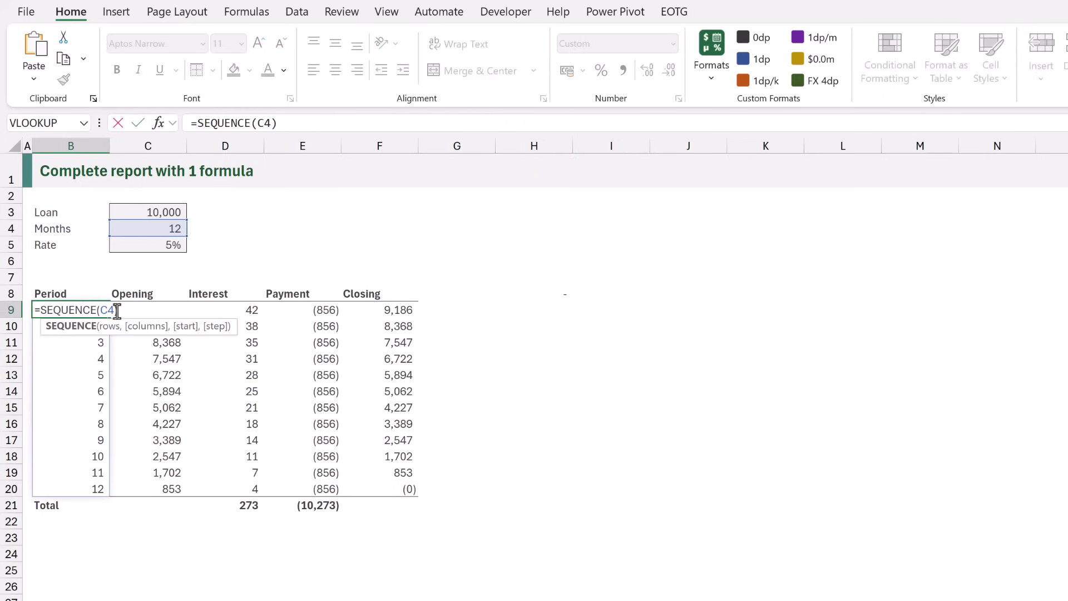
{"action": "left_click_drag", "start_coordinate": [123, 310], "coordinate": [43, 313]}
{"action": "key", "text": "ctrl+c"}
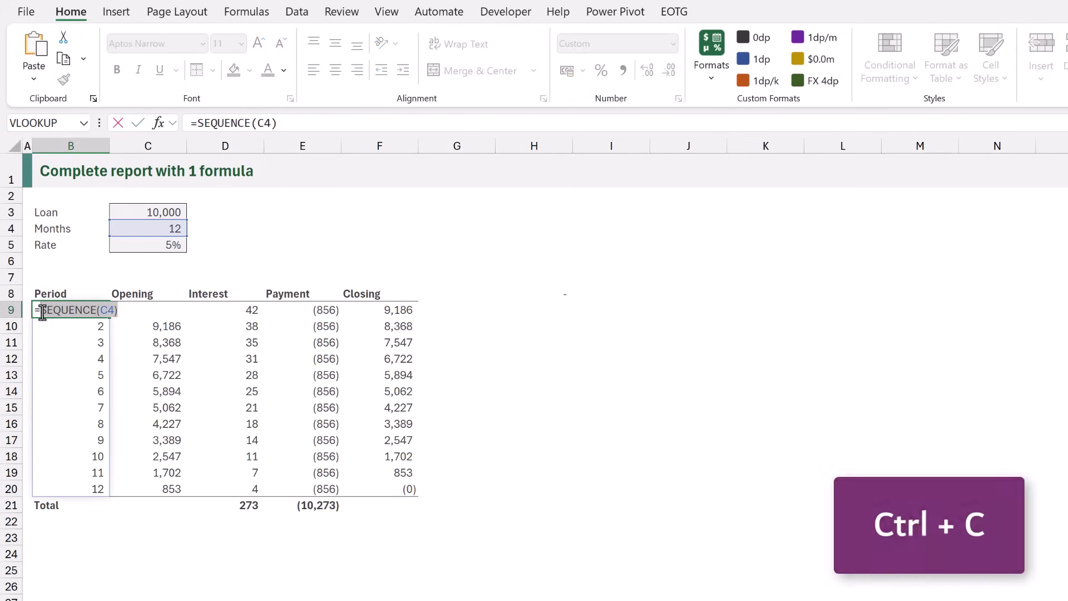
{"action": "key", "text": "Escape"}
Step: Add a Period line below Title in the H8 LET formula, using the copied SEQUENCE with Months in place of C4
{"action": "double_click", "coordinate": [558, 294]}
{"action": "key", "text": "ctrl+v"}
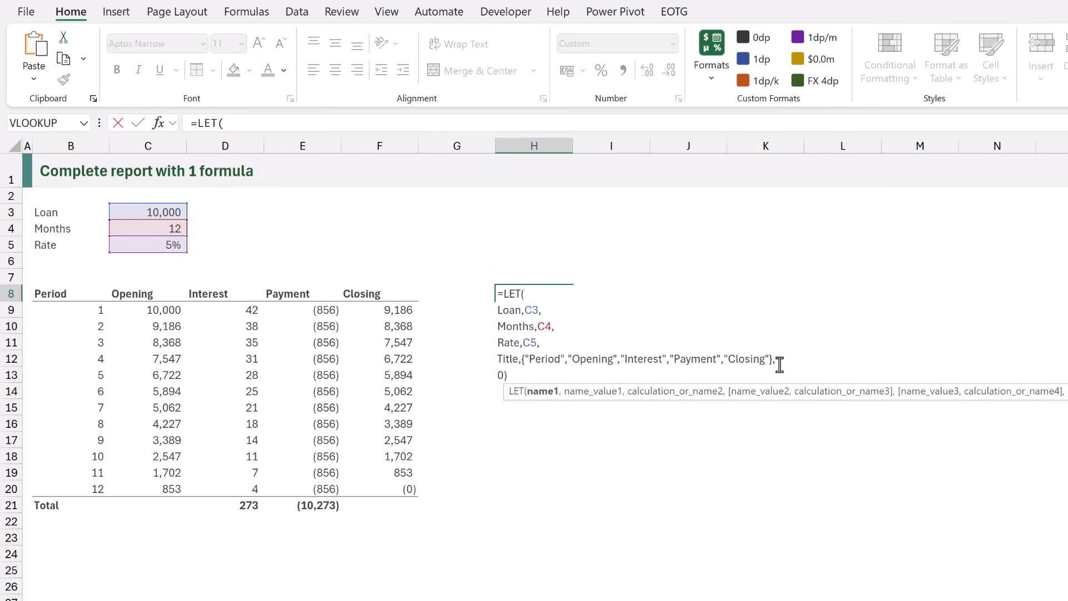
{"action": "key", "text": "alt+Return"}
{"action": "type", "text": "Period"}
{"action": "key", "text": "ctrl+v"}
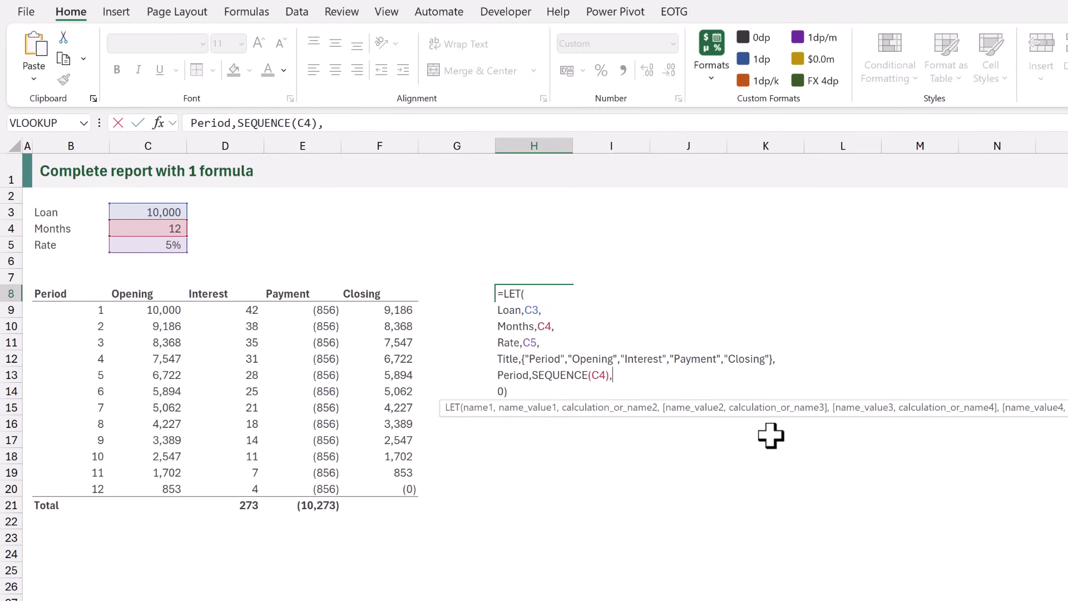
{"action": "double_click", "coordinate": [599, 374]}
{"action": "type", "text": "Months"}
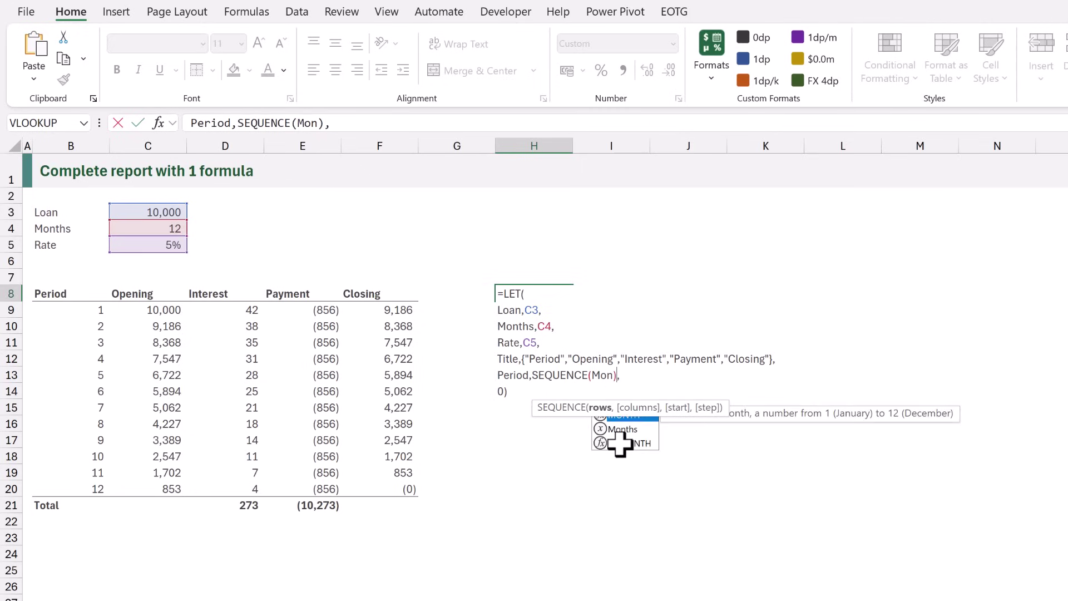
{"action": "key", "text": "ctrl+Return"}
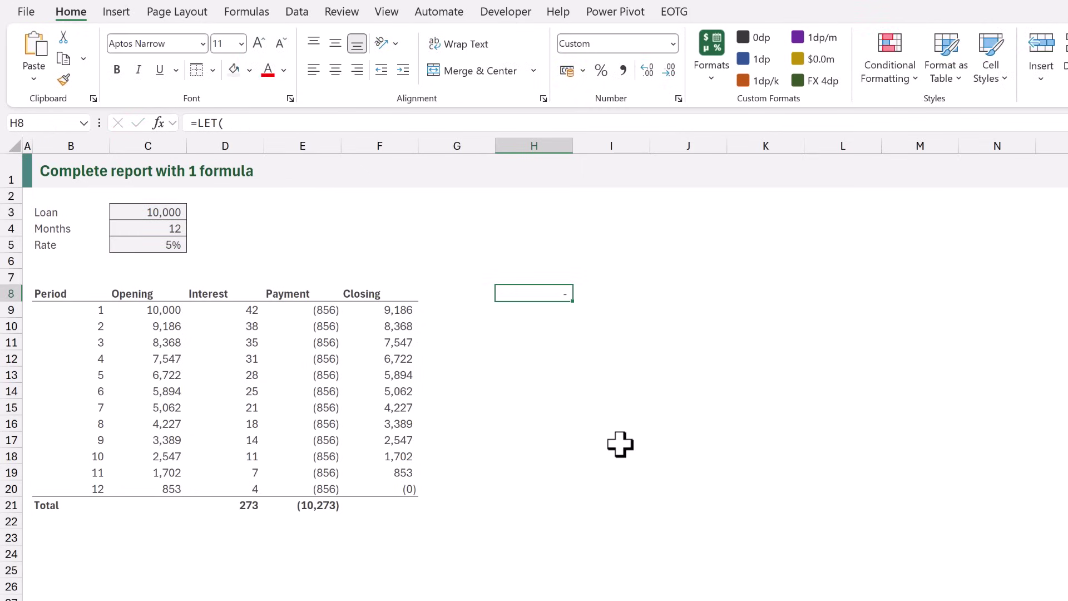
Step: Copy the IPMT(C5/12,B9#,C4,-C3) expression from the Interest formula in D9, leaving that cell unedited
{"action": "double_click", "coordinate": [253, 315]}
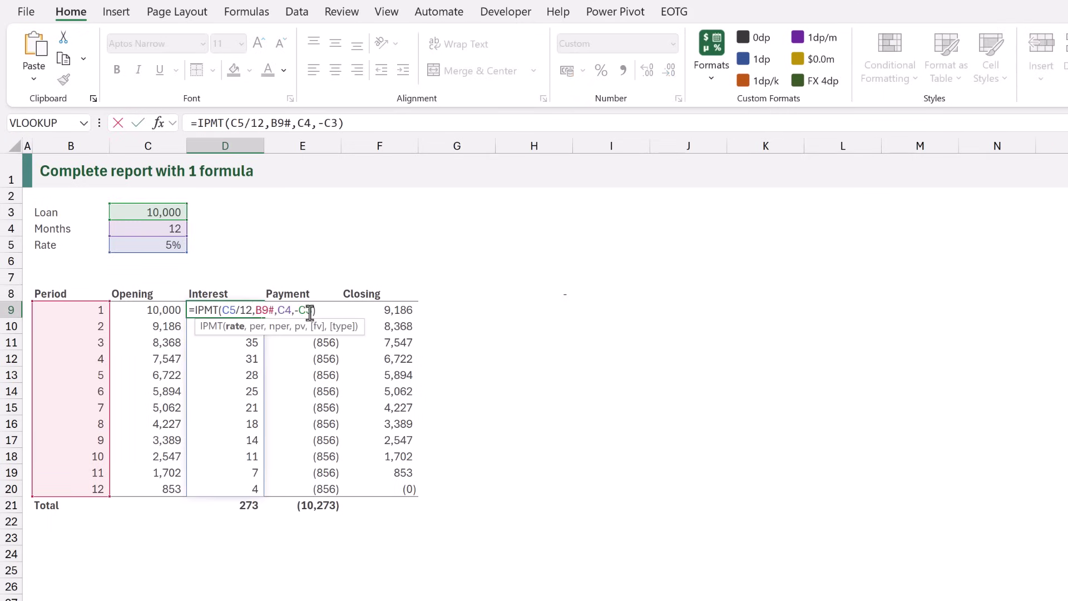
{"action": "left_click_drag", "start_coordinate": [318, 309], "coordinate": [194, 312]}
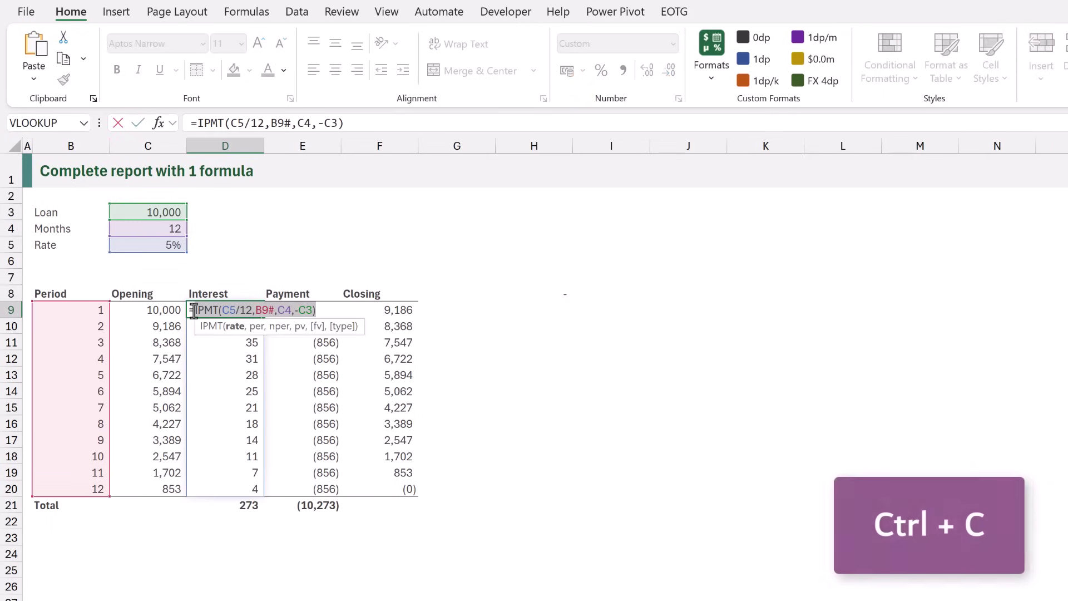
{"action": "key", "text": "ctrl+c"}
{"action": "key", "text": "Escape"}
Step: Add an Interest line below Period in the H8 LET formula, defined as the copied IPMT(C5/12,B9#,C4,-C3)
{"action": "double_click", "coordinate": [554, 295]}
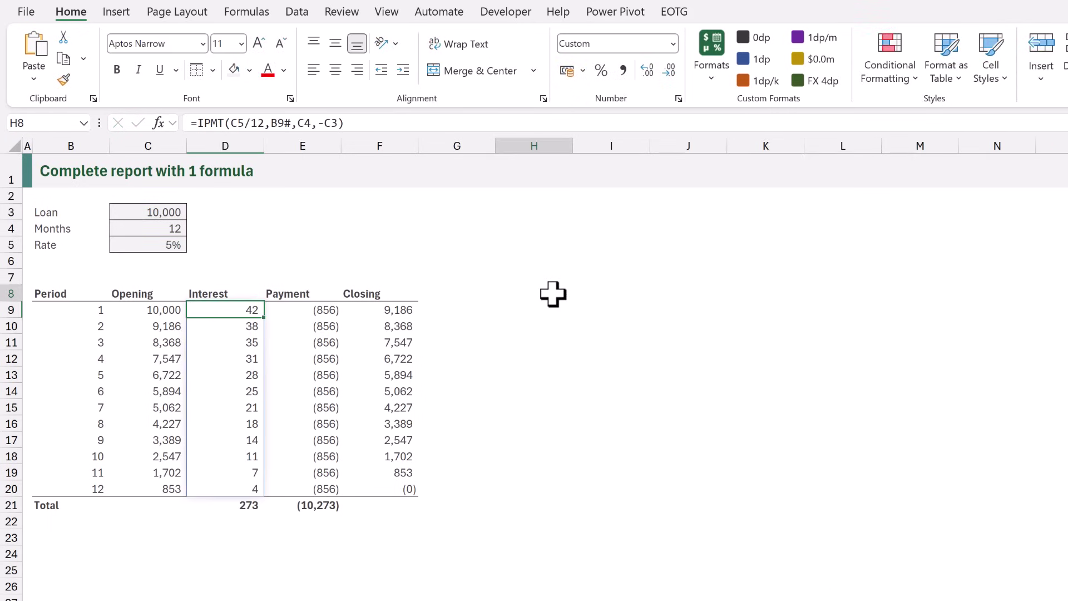
{"action": "left_click", "coordinate": [645, 375]}
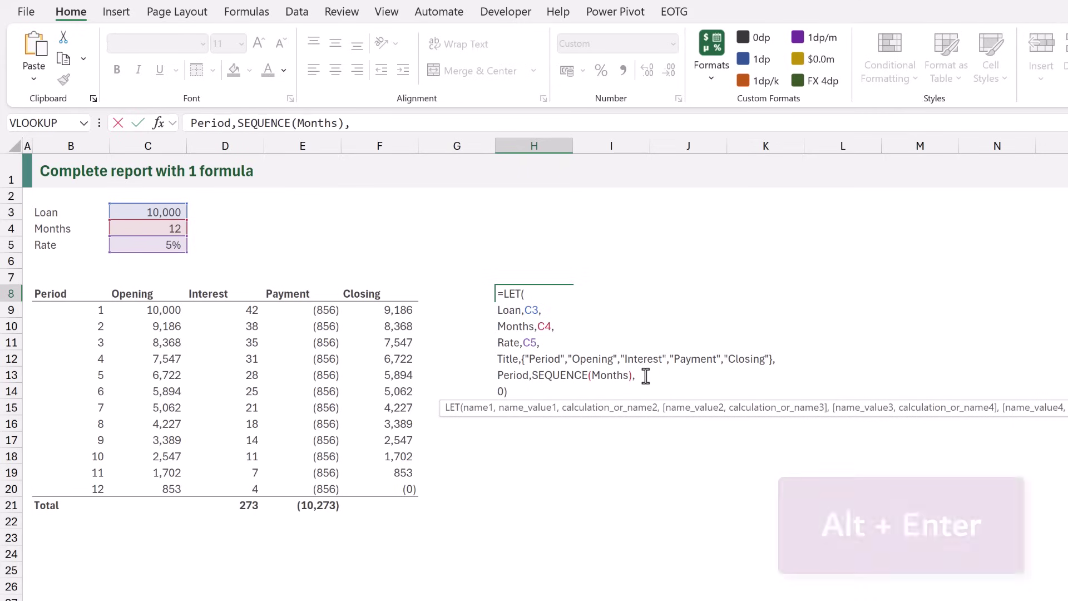
{"action": "key", "text": "alt+Return"}
{"action": "type", "text": "Interest"}
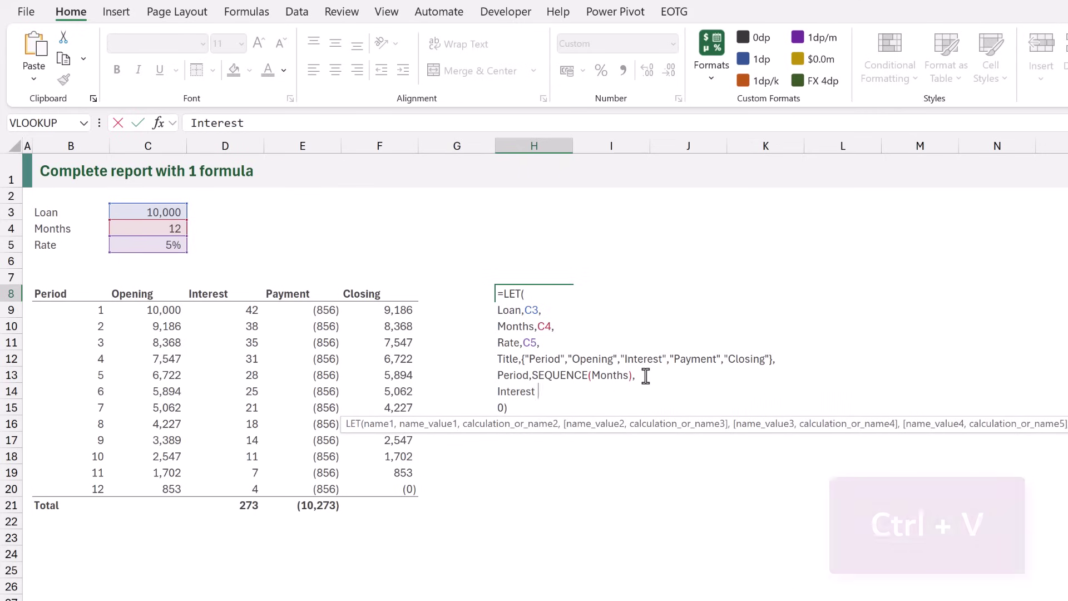
{"action": "key", "text": "ctrl+v"}
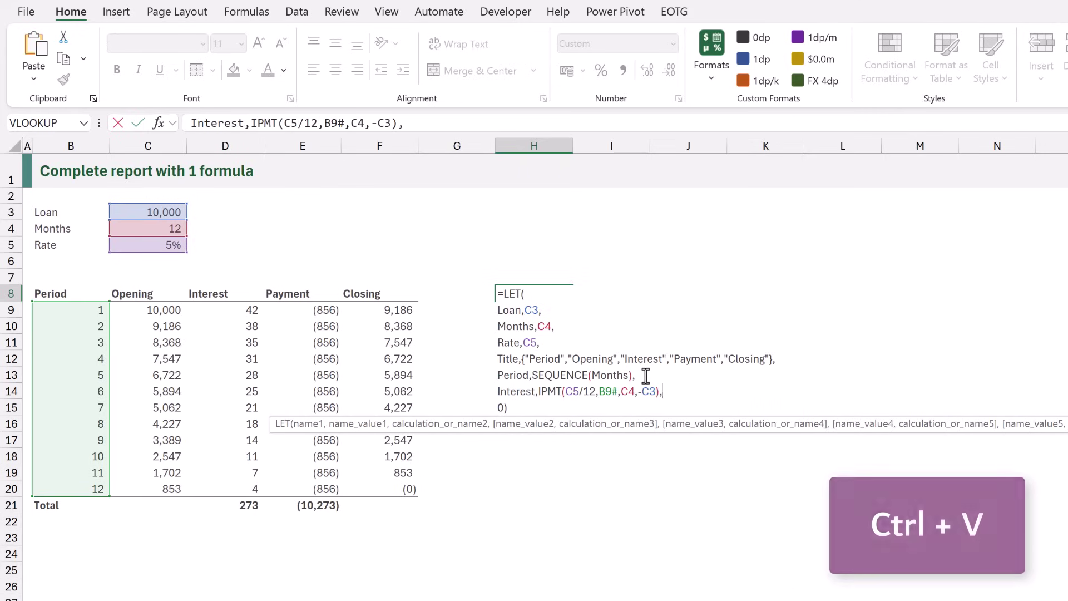
Step: In the Interest line's IPMT, replace C5 with Rate, B9# with Period and C4 with Months
{"action": "double_click", "coordinate": [574, 391]}
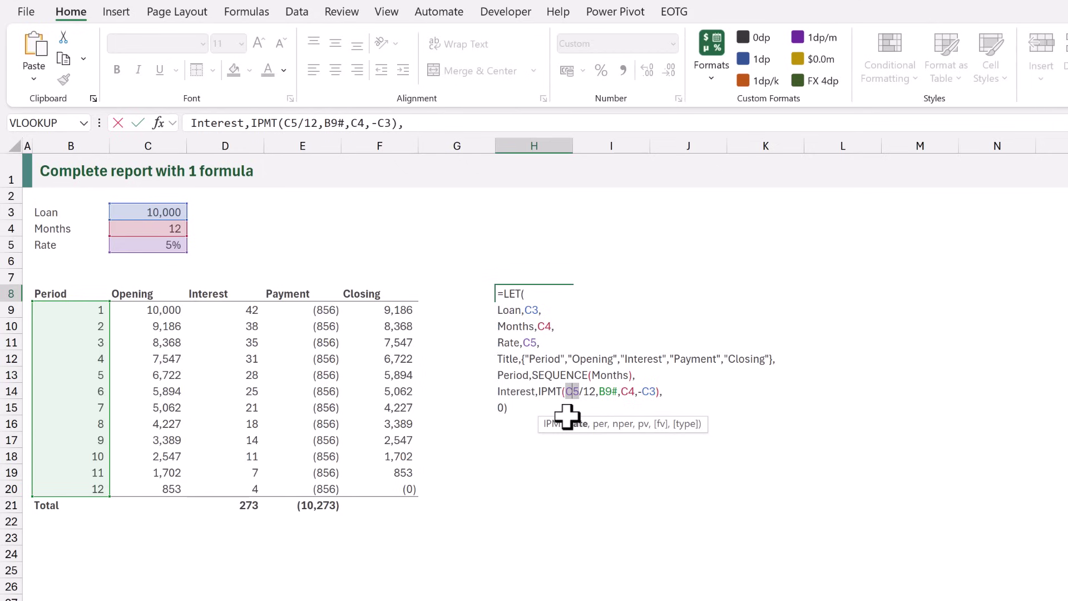
{"action": "type", "text": "Rate"}
{"action": "double_click", "coordinate": [615, 392]}
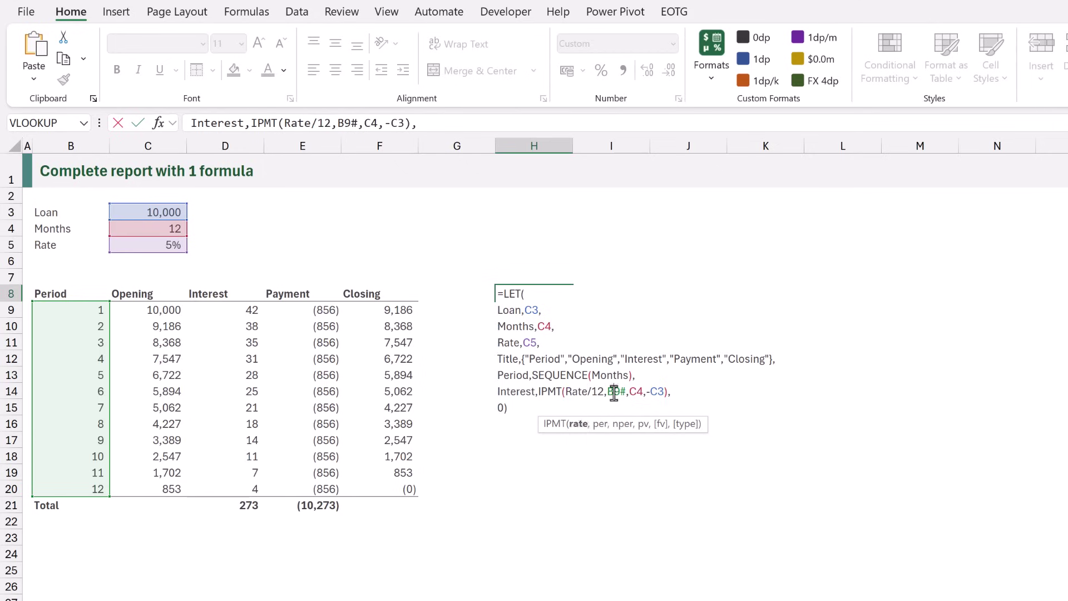
{"action": "type", "text": "Period,"}
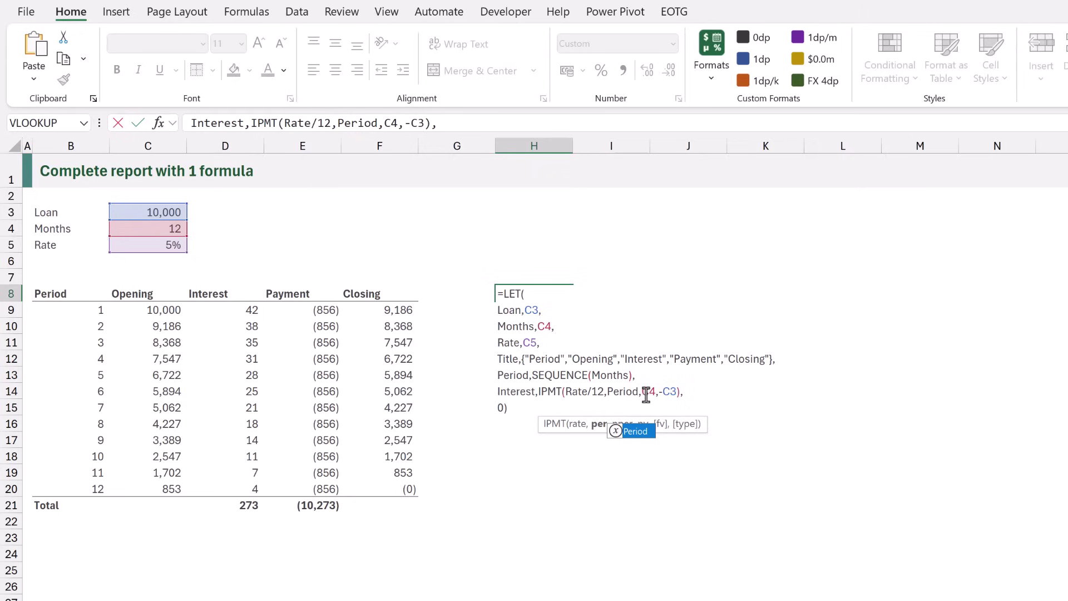
{"action": "type", "text": "Months"}
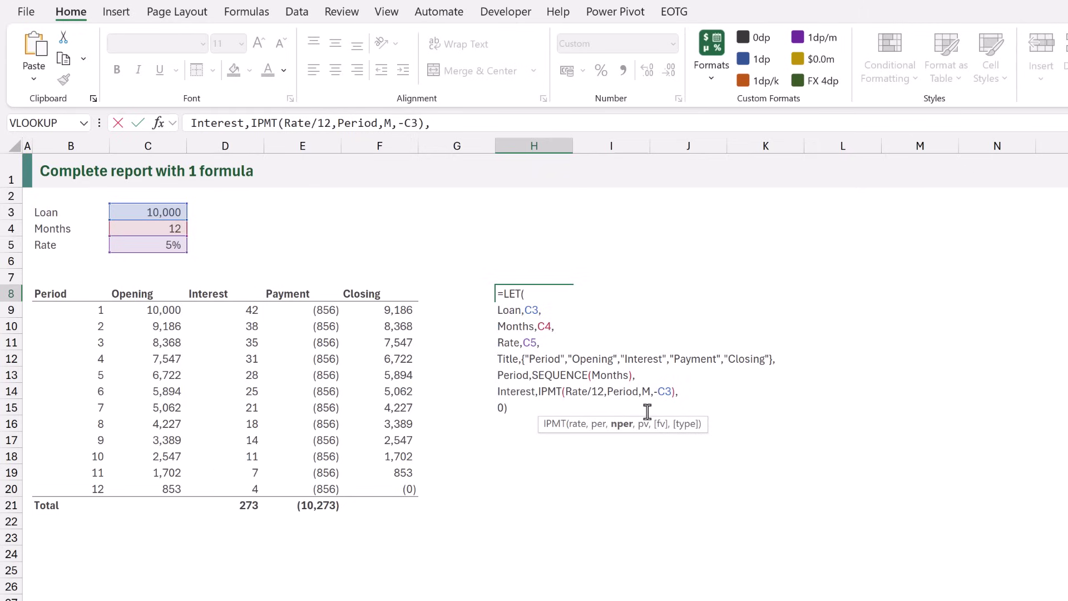
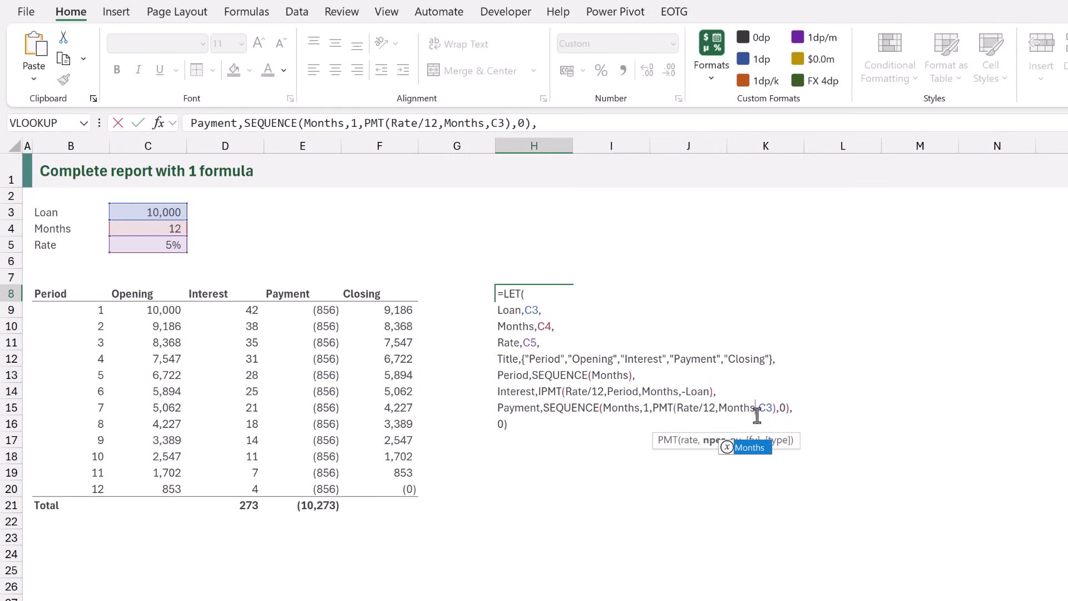
Step: Replace C3 with Loan in the Payment line's PMT function and commit the H8 formula
{"action": "double_click", "coordinate": [766, 408]}
{"action": "type", "text": "Loan"}
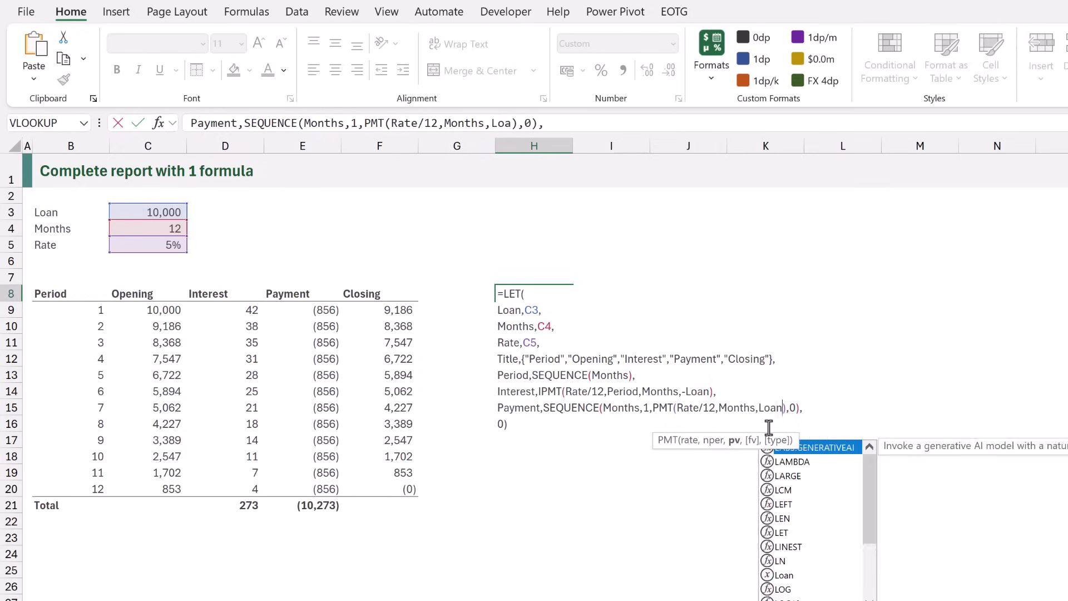
{"action": "key", "text": "Return"}
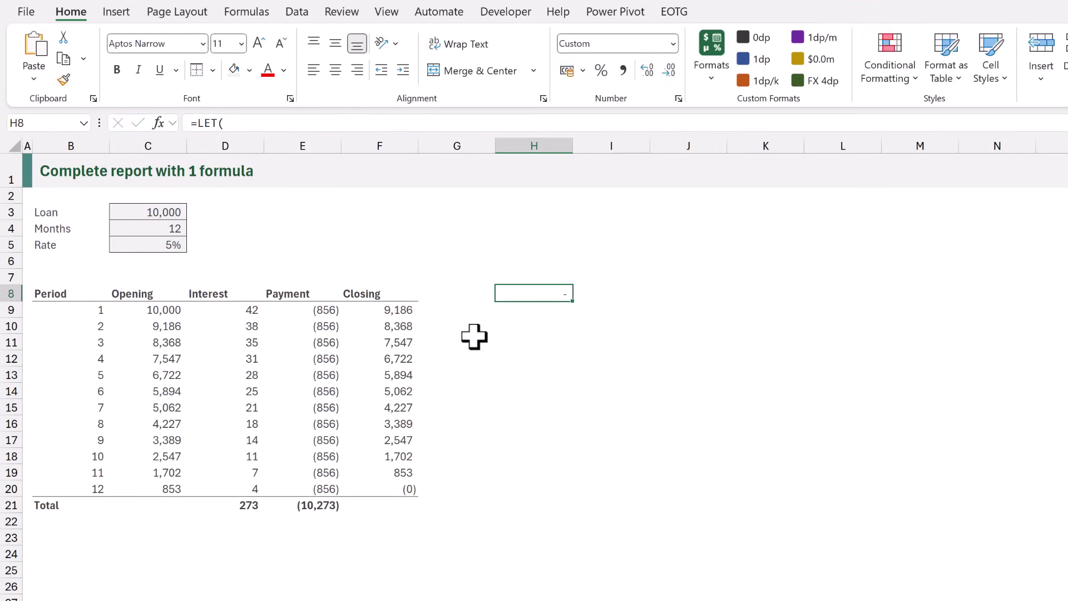
Step: Copy the SCAN(C3,D9#+E9#,SUM) expression from the Closing formula in F9, leaving that cell unedited
{"action": "left_click", "coordinate": [405, 310]}
{"action": "double_click", "coordinate": [405, 310]}
{"action": "left_click_drag", "start_coordinate": [479, 305], "coordinate": [345, 309]}
{"action": "key", "text": "ctrl+c"}
{"action": "key", "text": "Escape"}
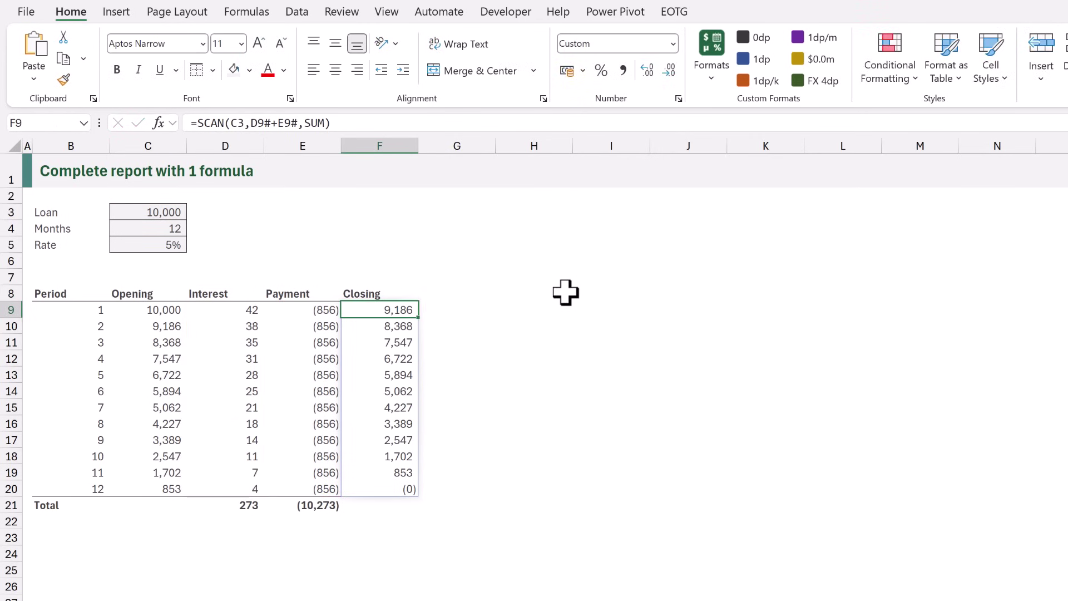
Step: Add a Closing line below Payment in the H8 LET formula, defined as the copied SCAN(C3,D9#+E9#,SUM)
{"action": "left_click", "coordinate": [565, 293]}
{"action": "double_click", "coordinate": [566, 293]}
{"action": "left_click", "coordinate": [791, 407]}
{"action": "left_click", "coordinate": [820, 407]}
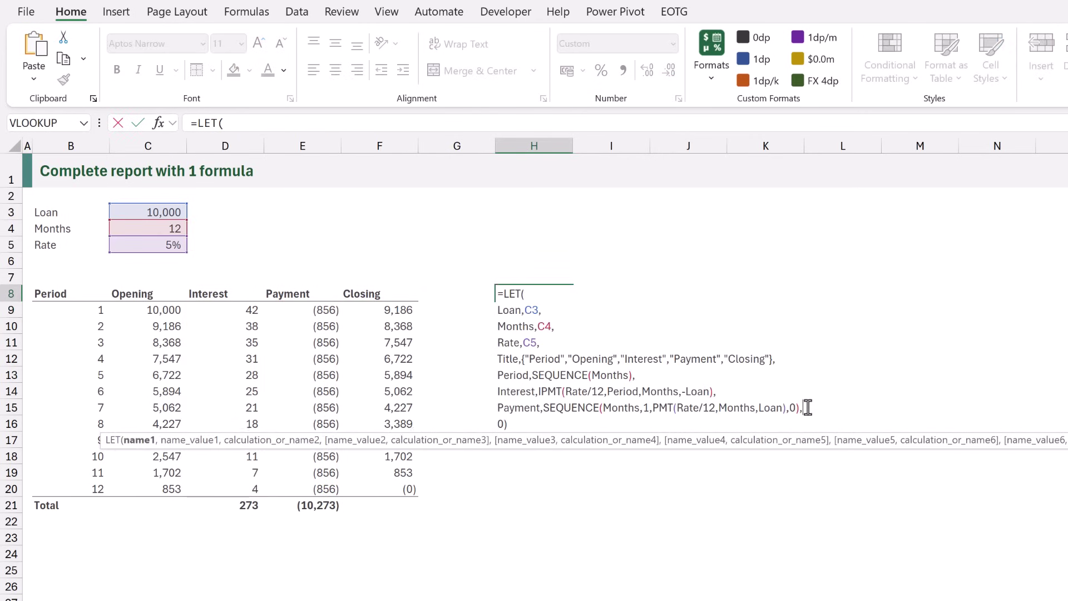
{"action": "key", "text": "alt+Return"}
{"action": "type", "text": "Closing,"}
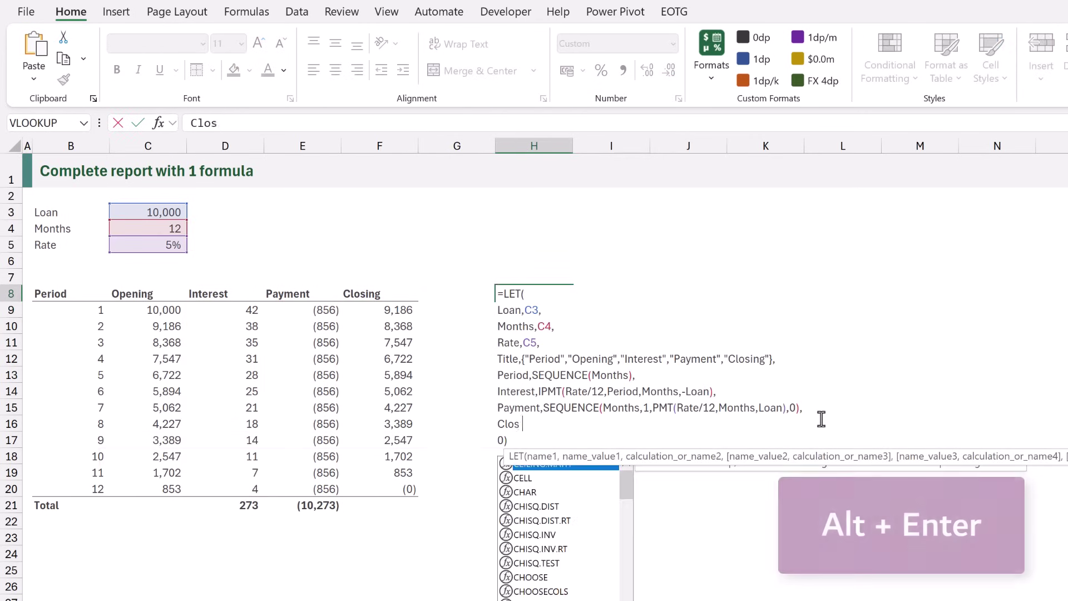
{"action": "key", "text": "ctrl+v"}
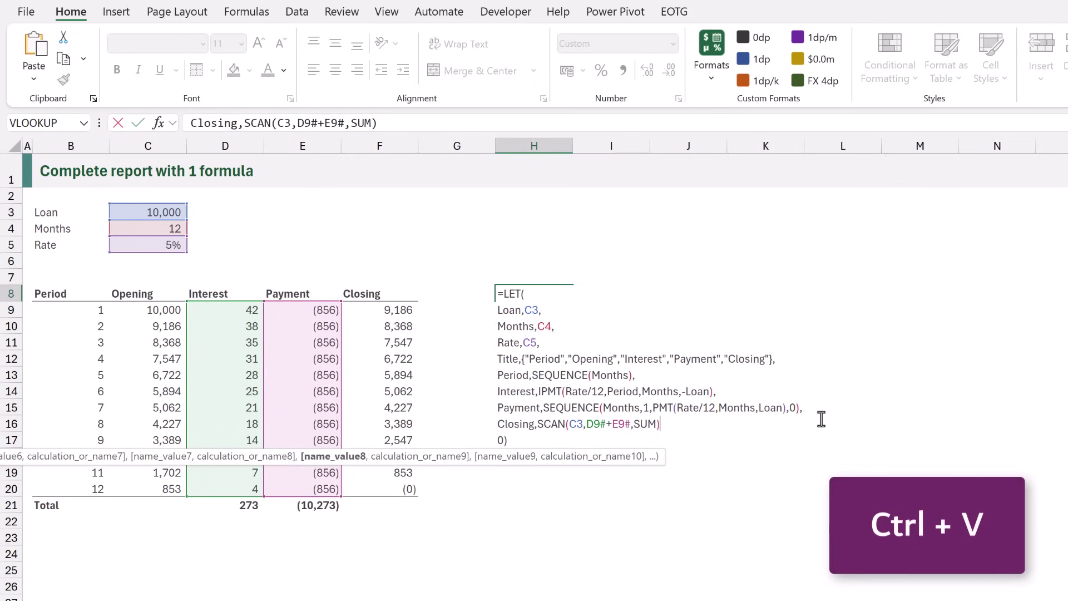
{"action": "type", "text": ","}
Step: Change the Closing line's expression to SCAN(Loan,Interest+Payment,SUM) and commit the H8 formula
{"action": "double_click", "coordinate": [576, 425]}
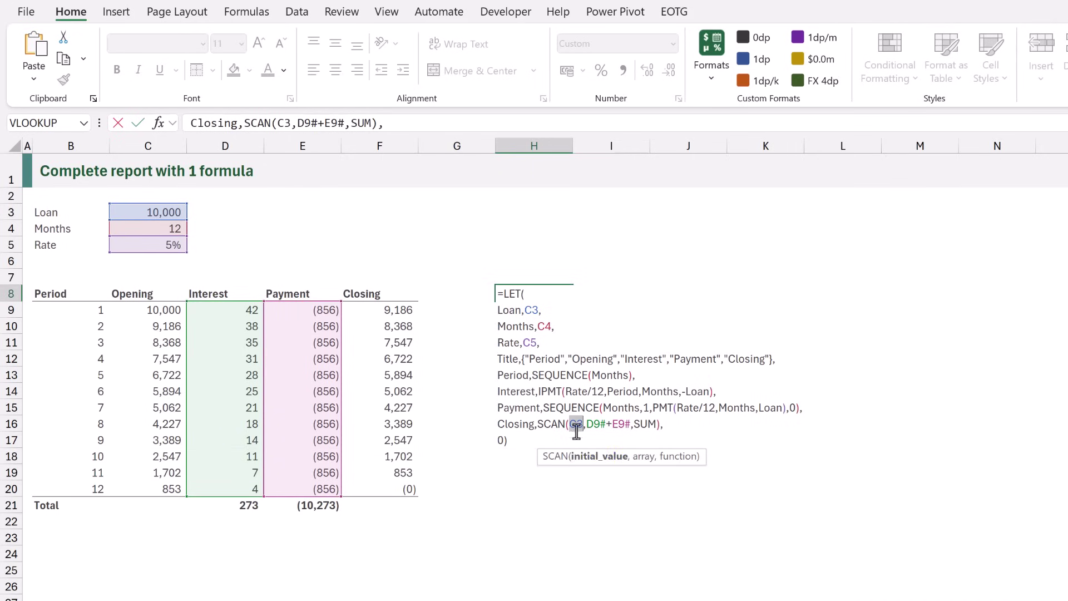
{"action": "key", "text": "BackSpace"}
{"action": "type", "text": "Loan,"}
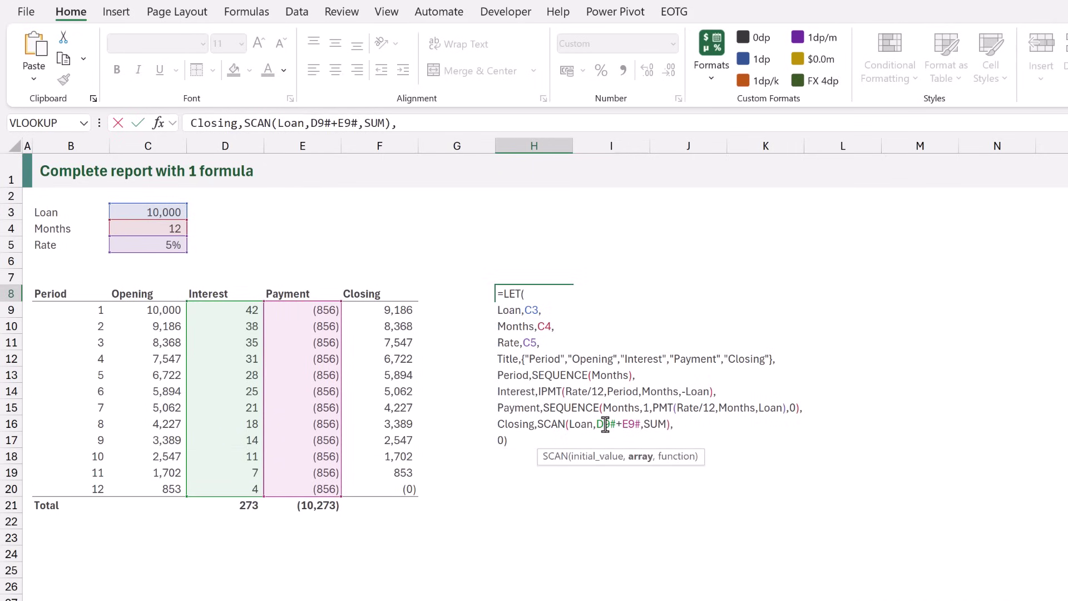
{"action": "type", "text": "Interest+"}
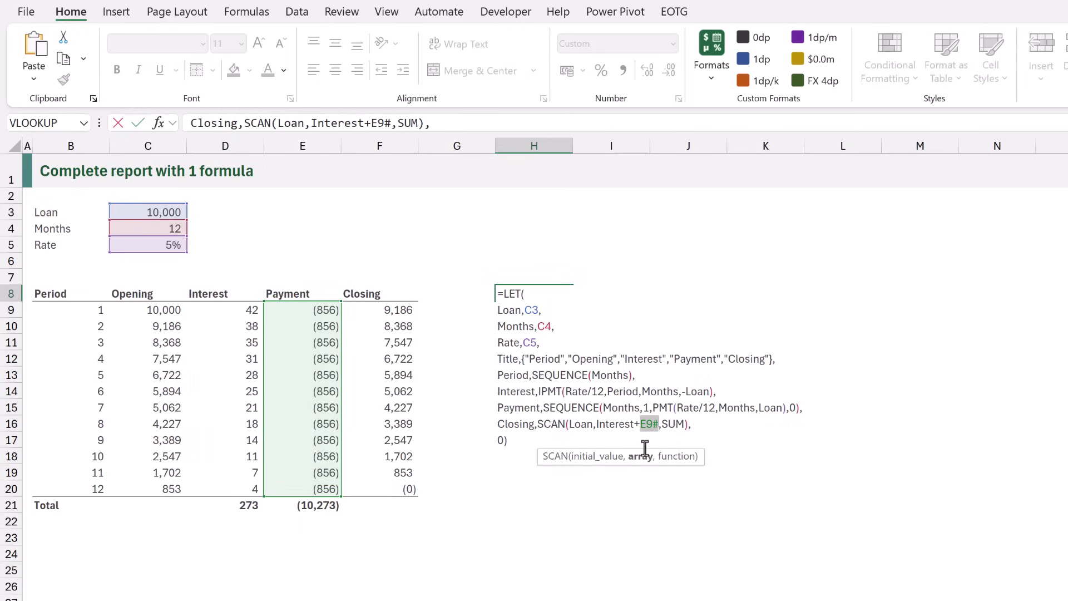
{"action": "type", "text": "Payment"}
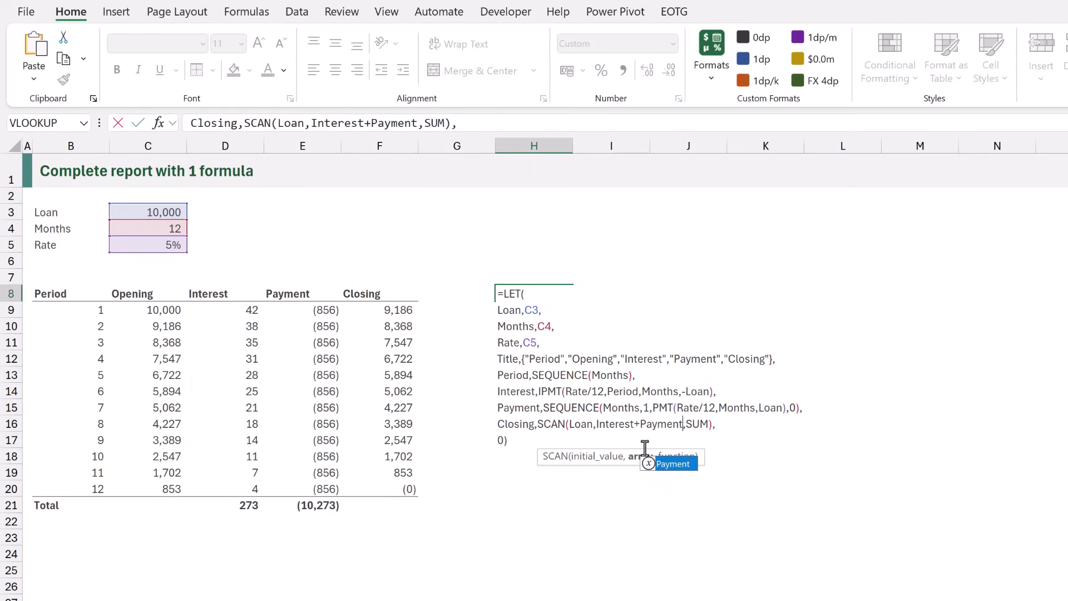
{"action": "key", "text": "ctrl+Return"}
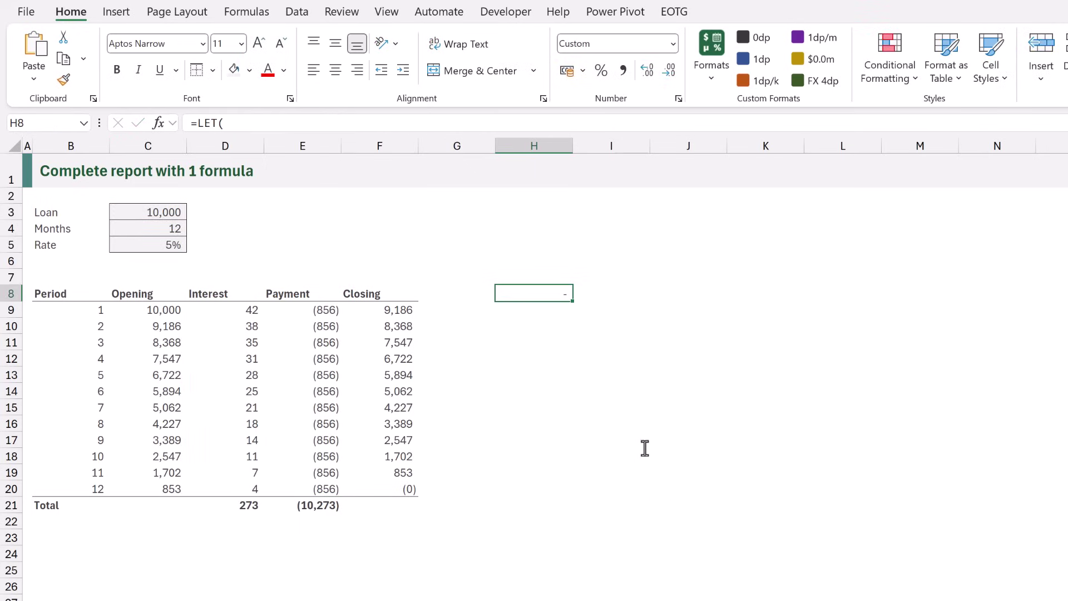
Step: Copy the DROP(VSTACK(C3,F9#),-1) expression from the Opening formula in C9, leaving that cell unedited
{"action": "double_click", "coordinate": [160, 310]}
{"action": "left_click_drag", "start_coordinate": [248, 310], "coordinate": [230, 310]}
{"action": "key", "text": "ctrl+c"}
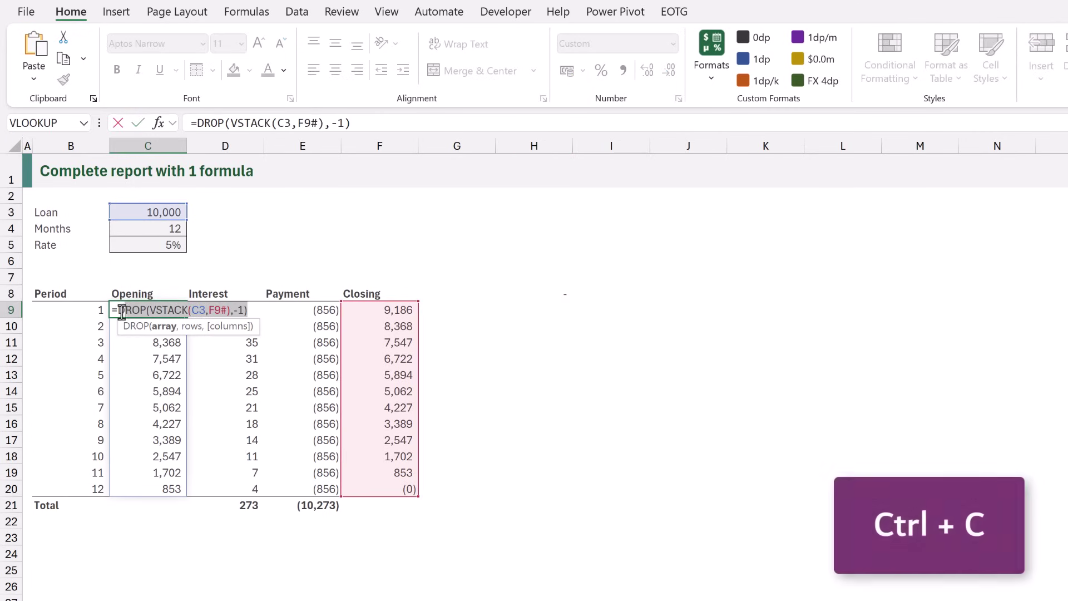
{"action": "key", "text": "Escape"}
Step: Add an Opening line below Closing in the H8 LET formula, defined as the copied DROP(VSTACK(C3,F9#),-1)
{"action": "left_click", "coordinate": [553, 294]}
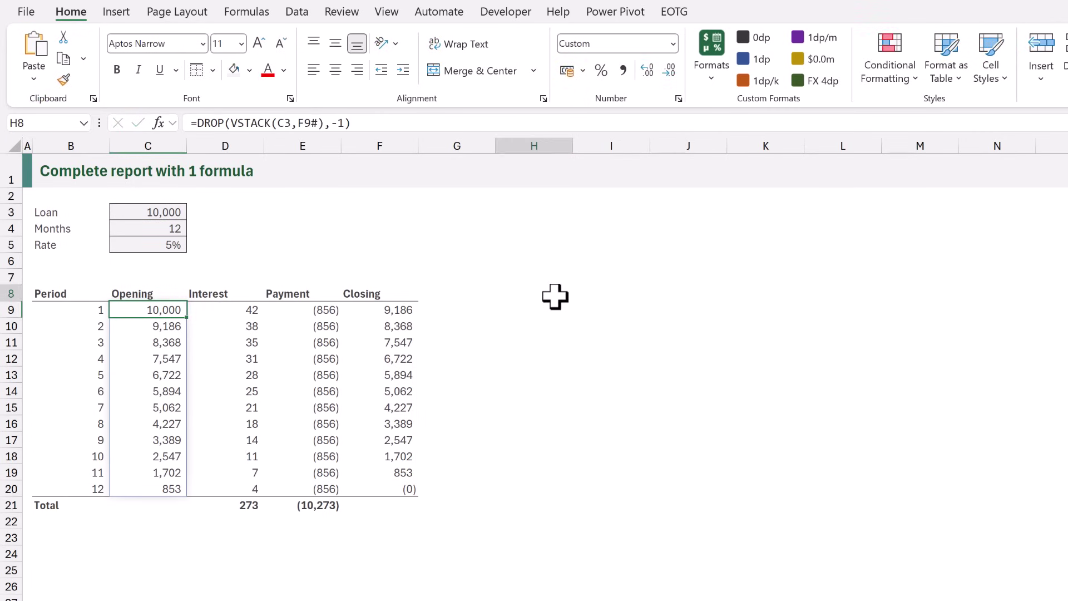
{"action": "double_click", "coordinate": [552, 295]}
{"action": "left_click", "coordinate": [739, 427]}
{"action": "key", "text": "alt+Return"}
{"action": "type", "text": "Opening,"}
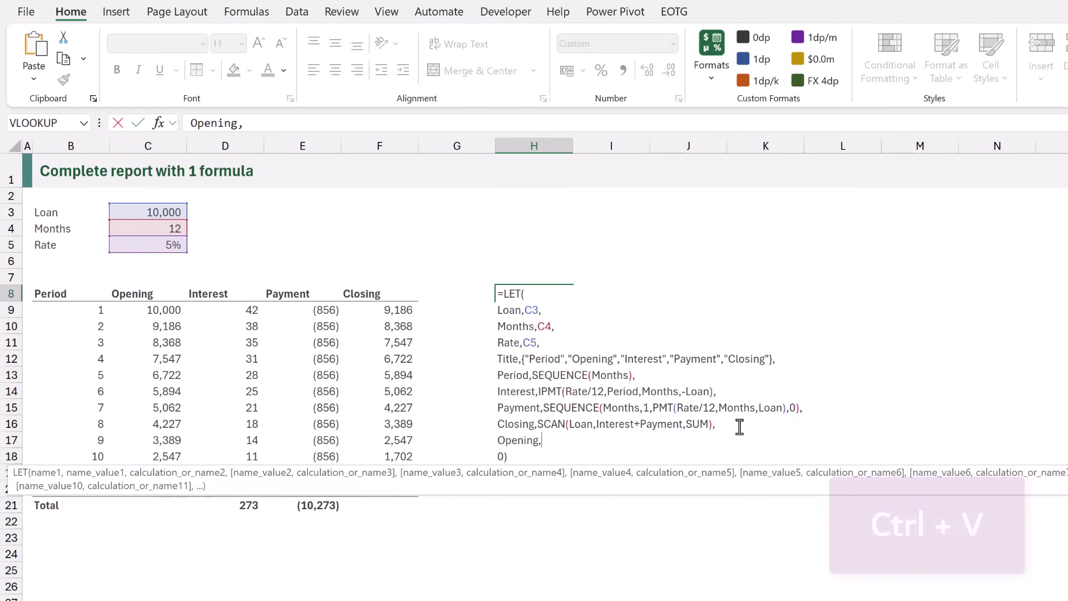
{"action": "key", "text": "ctrl+v"}
{"action": "type", "text": ","}
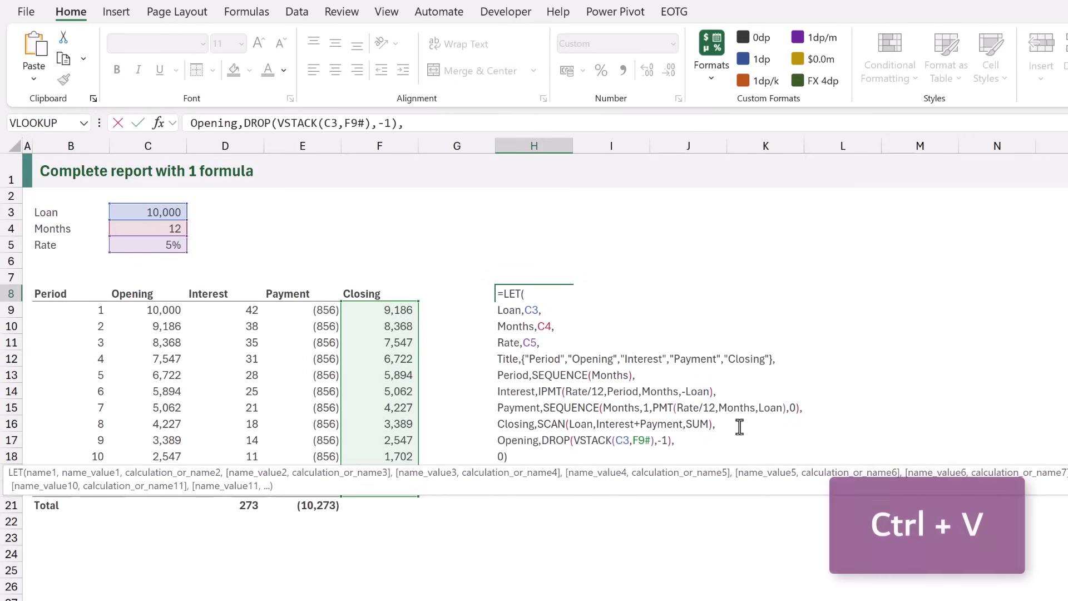
Step: In the Opening line's VSTACK, replace C3 with Loan and F9# with Closing, and commit the H8 formula
{"action": "double_click", "coordinate": [621, 440]}
{"action": "type", "text": "Loan"}
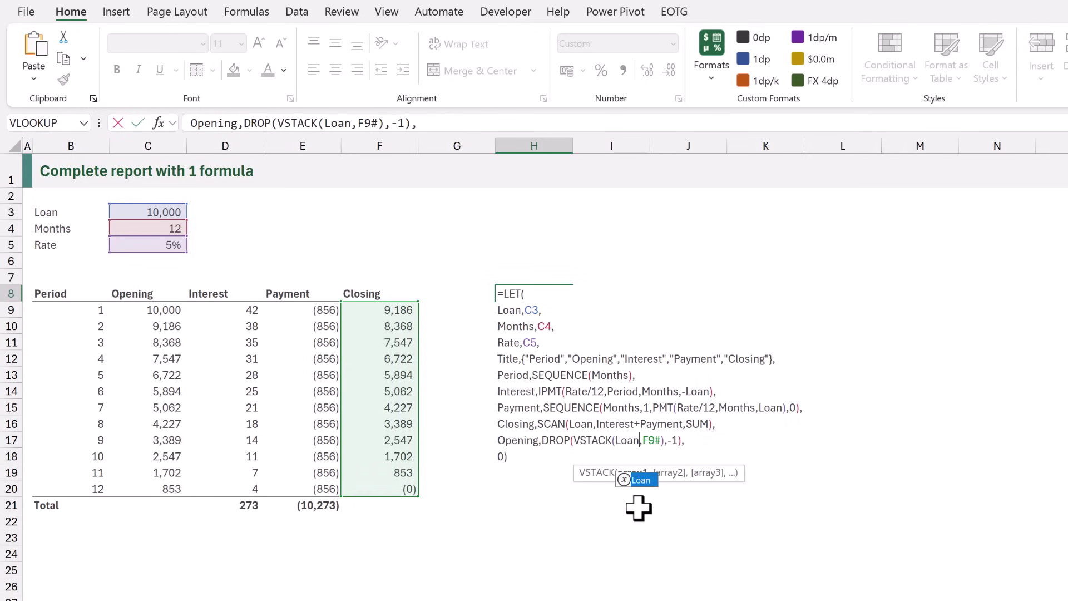
{"action": "double_click", "coordinate": [651, 440]}
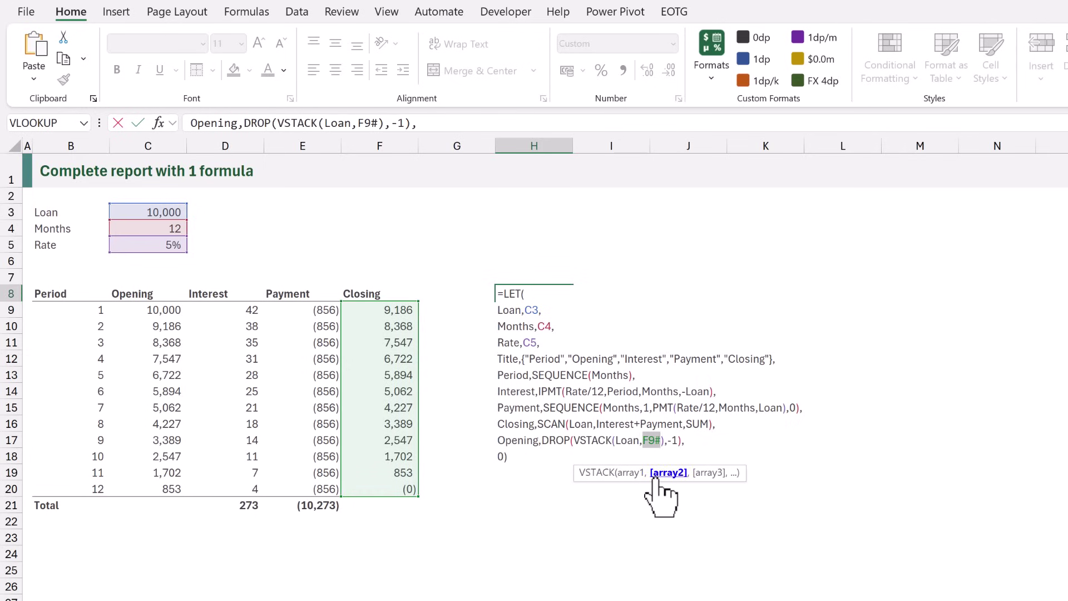
{"action": "type", "text": "Closing"}
{"action": "key", "text": "ctrl+Return"}
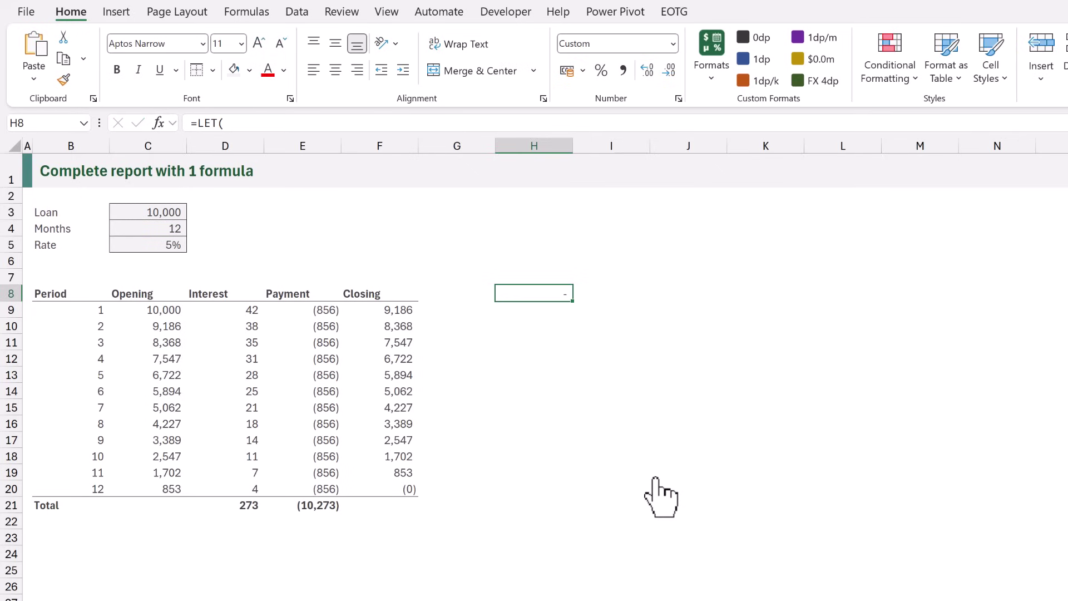
Step: Copy the HSTACK("Total","",SUM(D9#),SUM(E9#),"") expression from the total row formula in B21, leaving that cell unedited
{"action": "left_click", "coordinate": [61, 505]}
{"action": "double_click", "coordinate": [67, 505]}
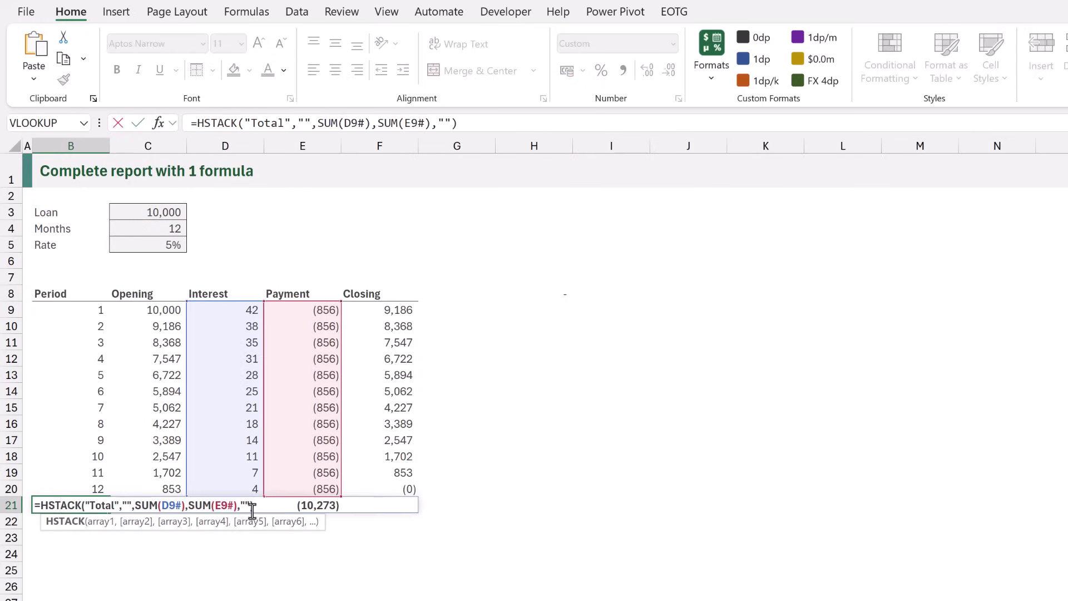
{"action": "key", "text": "ctrl+c"}
{"action": "left_click_drag", "start_coordinate": [172, 505], "coordinate": [46, 507]}
{"action": "key", "text": "Escape"}
Step: Add a Total line below Opening in the H8 LET formula, defined as the copied HSTACK("Total","",SUM(D9#),SUM(E9#),"")
{"action": "left_click", "coordinate": [544, 296]}
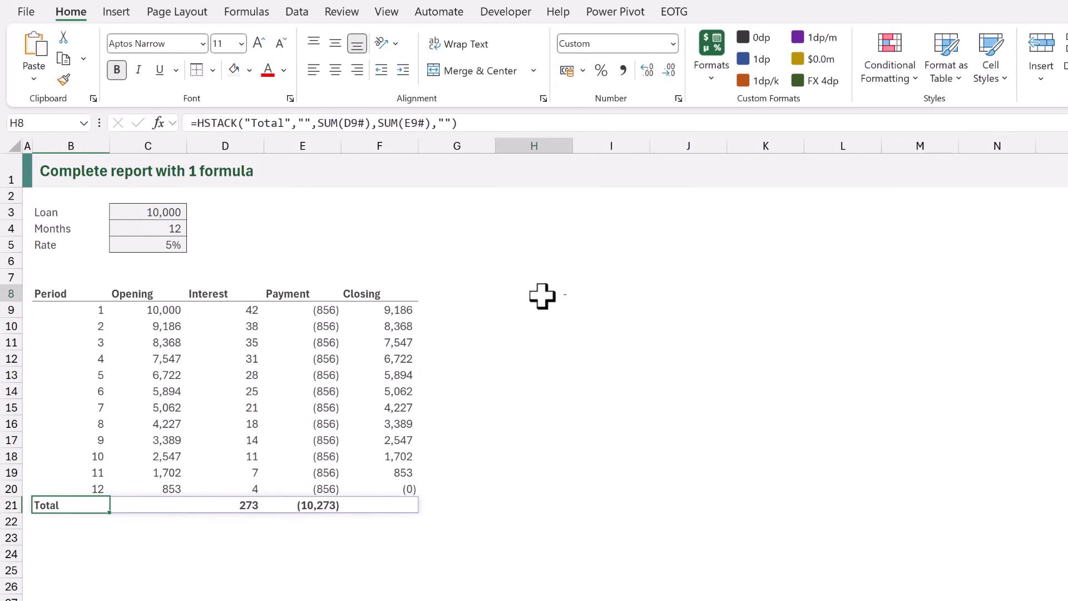
{"action": "double_click", "coordinate": [543, 295]}
{"action": "left_click", "coordinate": [709, 440]}
{"action": "key", "text": "alt+Return"}
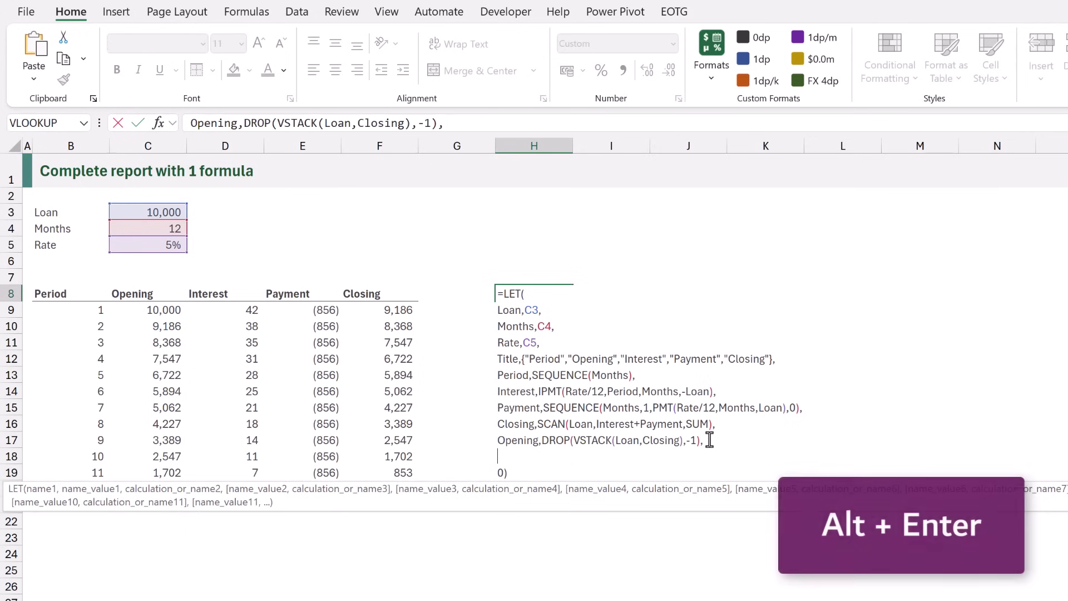
{"action": "type", "text": "Total"}
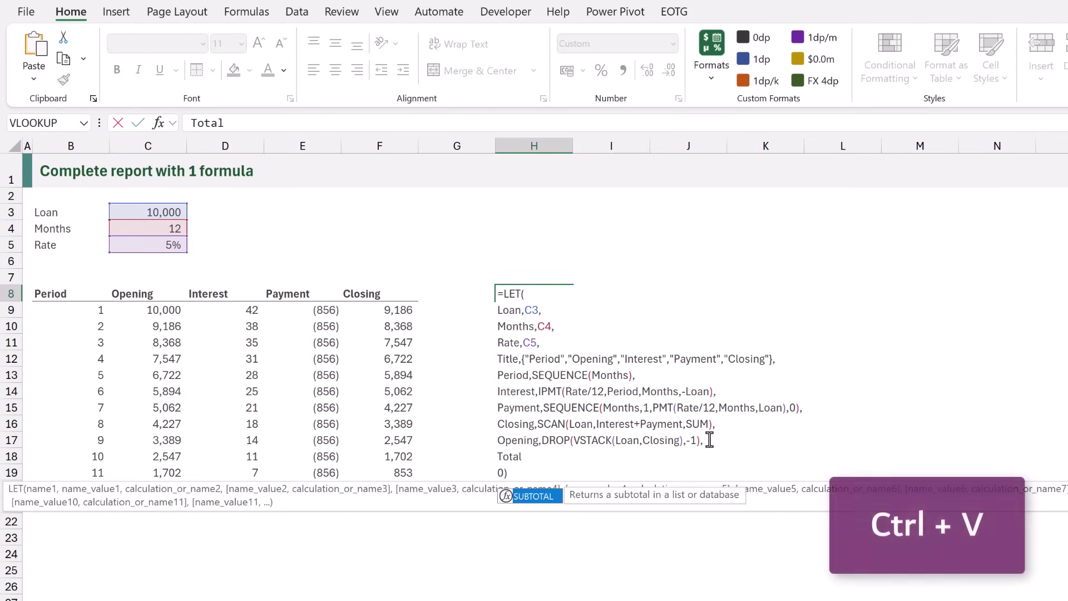
{"action": "key", "text": "ctrl+v"}
{"action": "type", "text": ","}
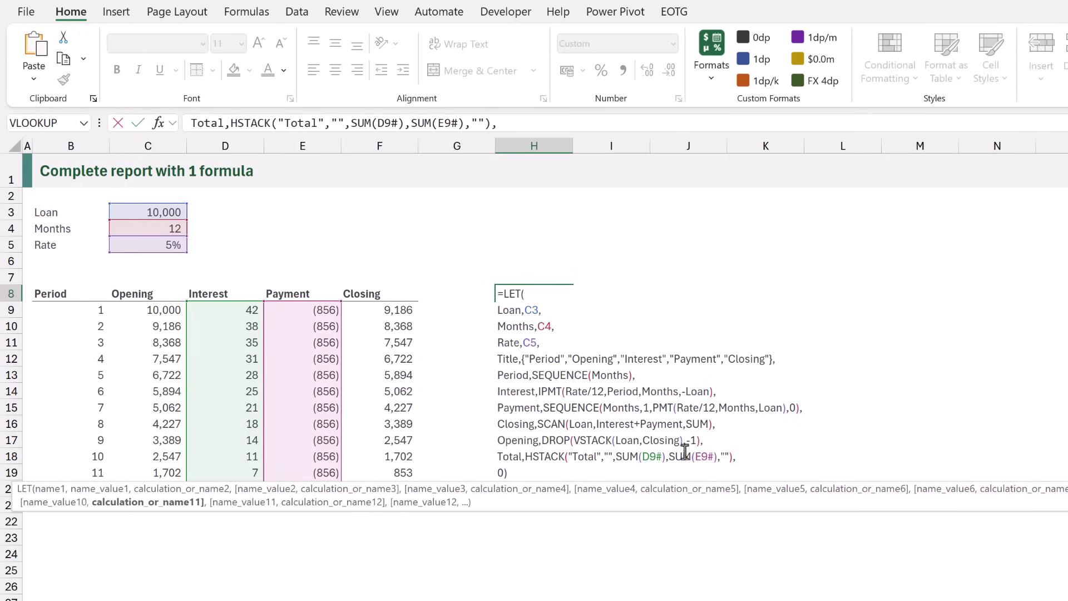
Step: In the Total line's SUM functions, replace D9# with Interest and E9# with Payment
{"action": "double_click", "coordinate": [648, 456]}
{"action": "type", "text": "Inte"}
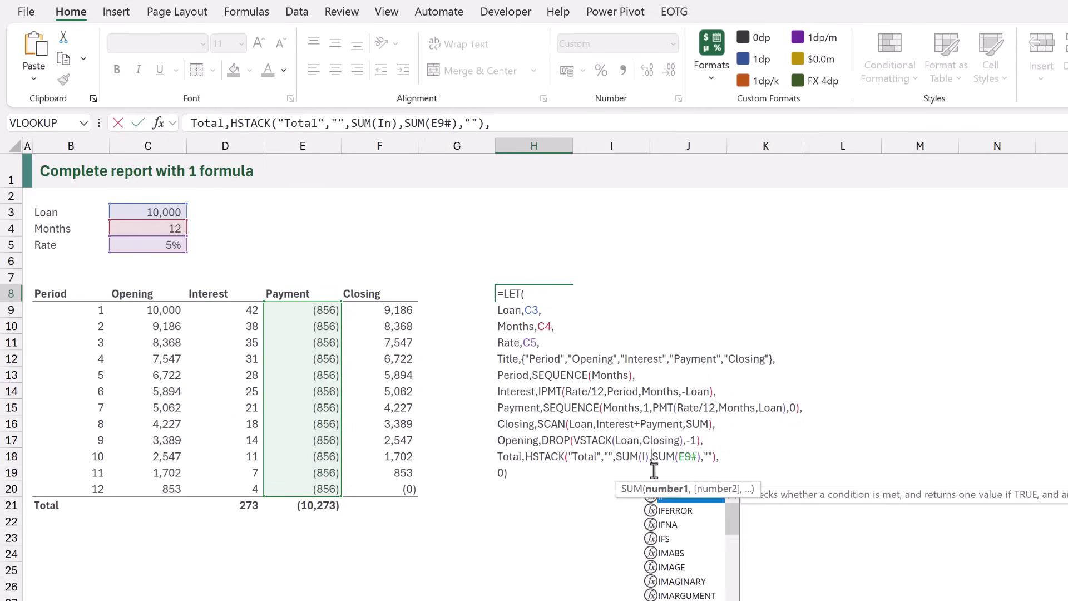
{"action": "type", "text": "rest"}
{"action": "double_click", "coordinate": [717, 456]}
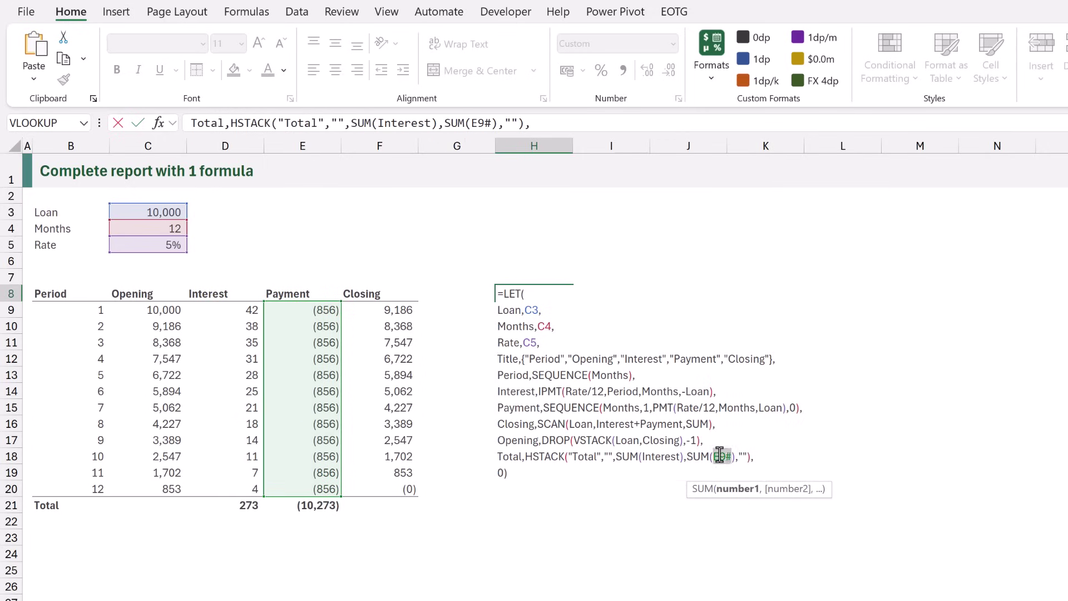
{"action": "type", "text": "Payment"}
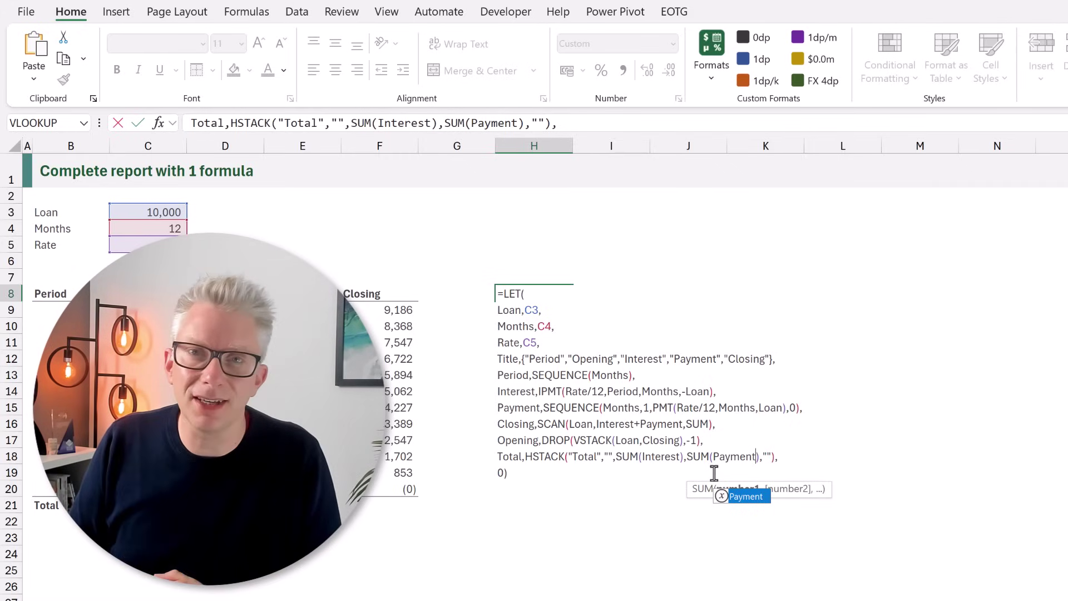
Step: Replace the final 0 of the LET formula with HSTACK(Period,Opening,Interest,Payment,Closing)
{"action": "left_click", "coordinate": [503, 472]}
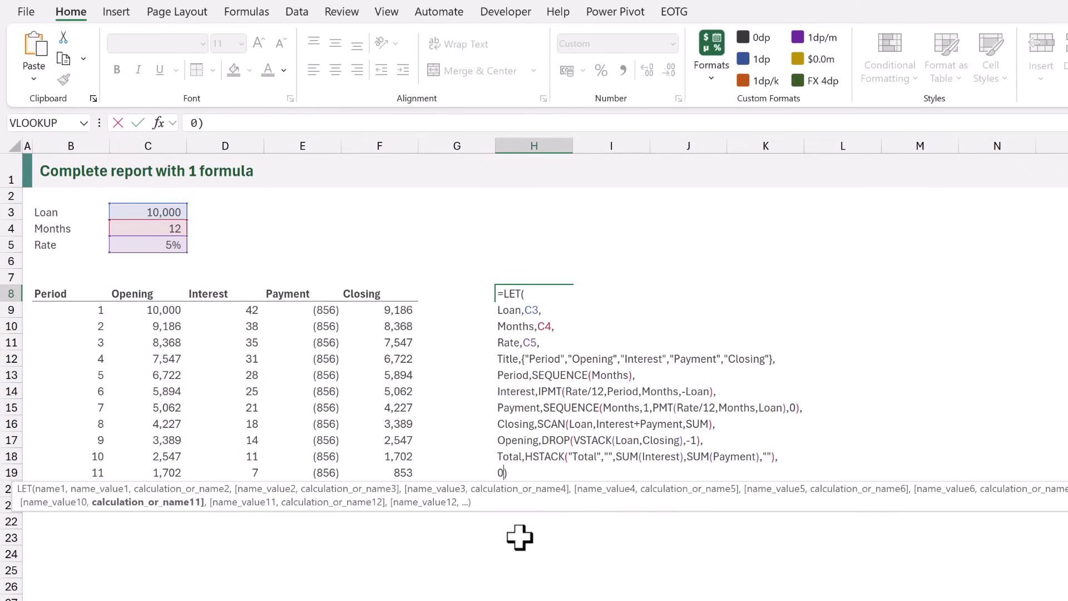
{"action": "key", "text": "BackSpace"}
{"action": "type", "text": "HSTACK("}
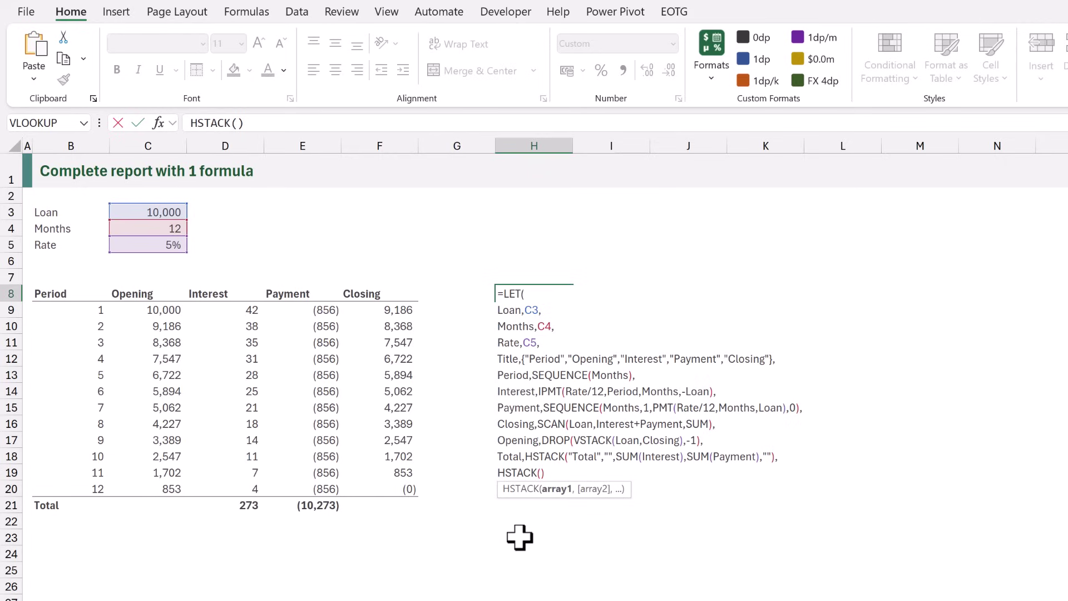
{"action": "type", "text": "Period,"}
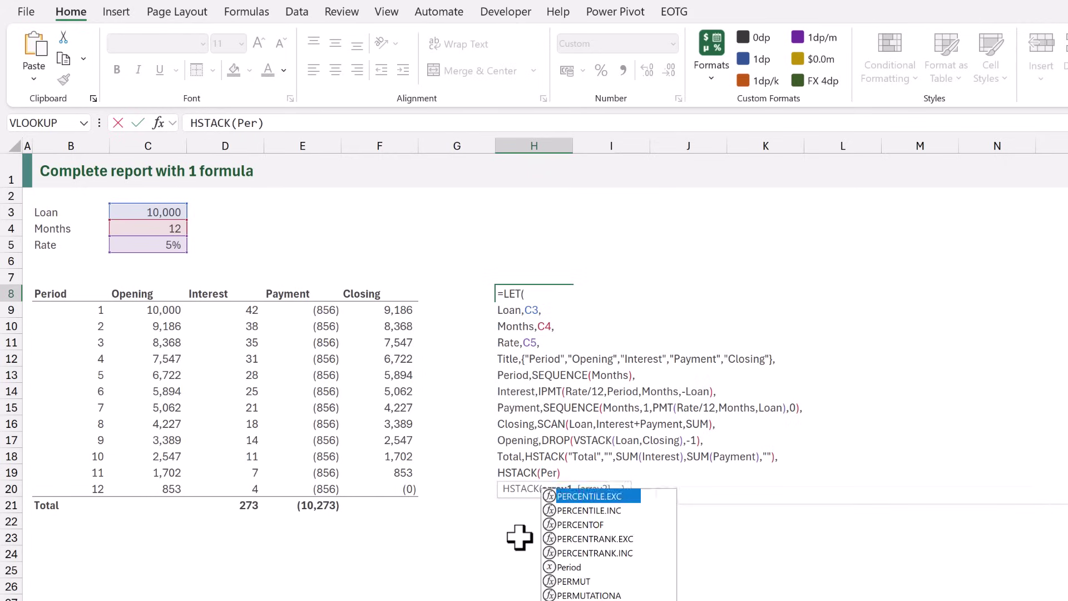
{"action": "type", "text": "Opening,Inte"}
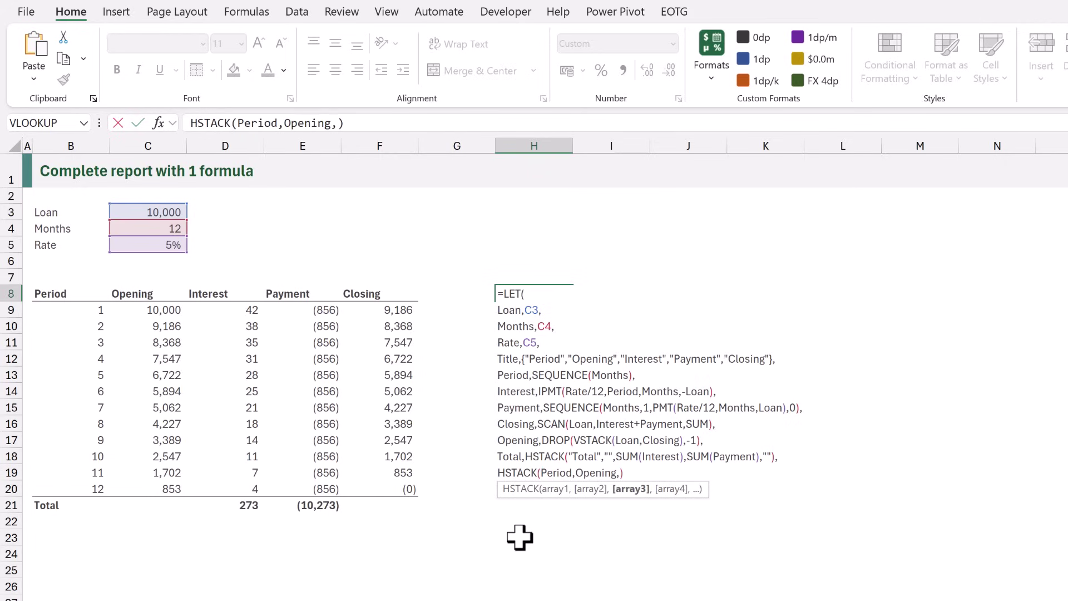
{"action": "type", "text": "rest,Pa"}
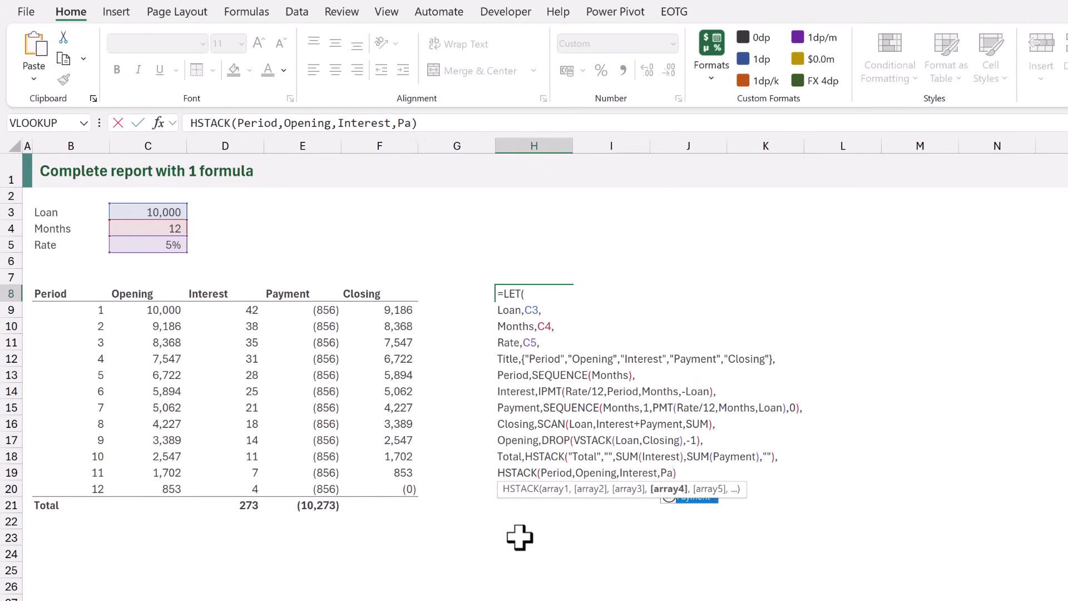
{"action": "type", "text": "yment,Closing"}
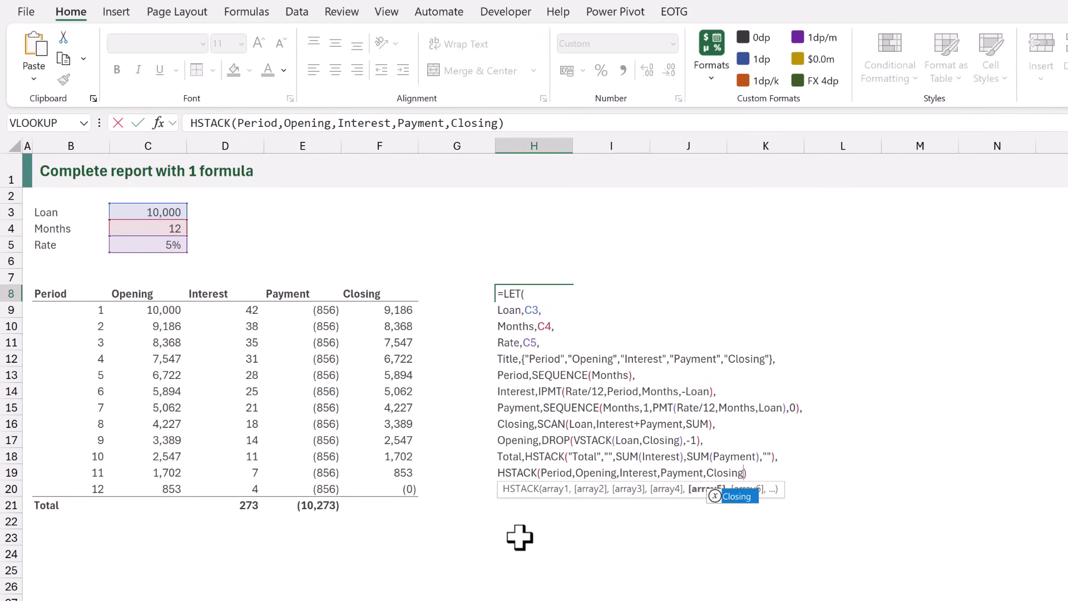
Step: Wrap the final HSTACK in a VSTACK with Title before it and Total after it, and commit the H8 formula
{"action": "left_click", "coordinate": [495, 473]}
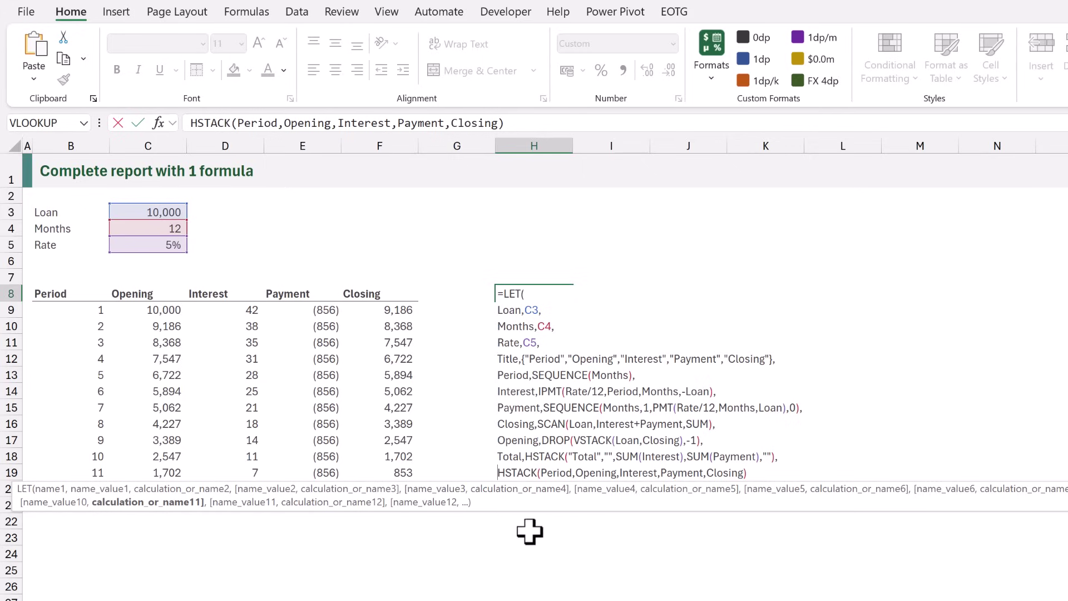
{"action": "type", "text": "VSTACK("}
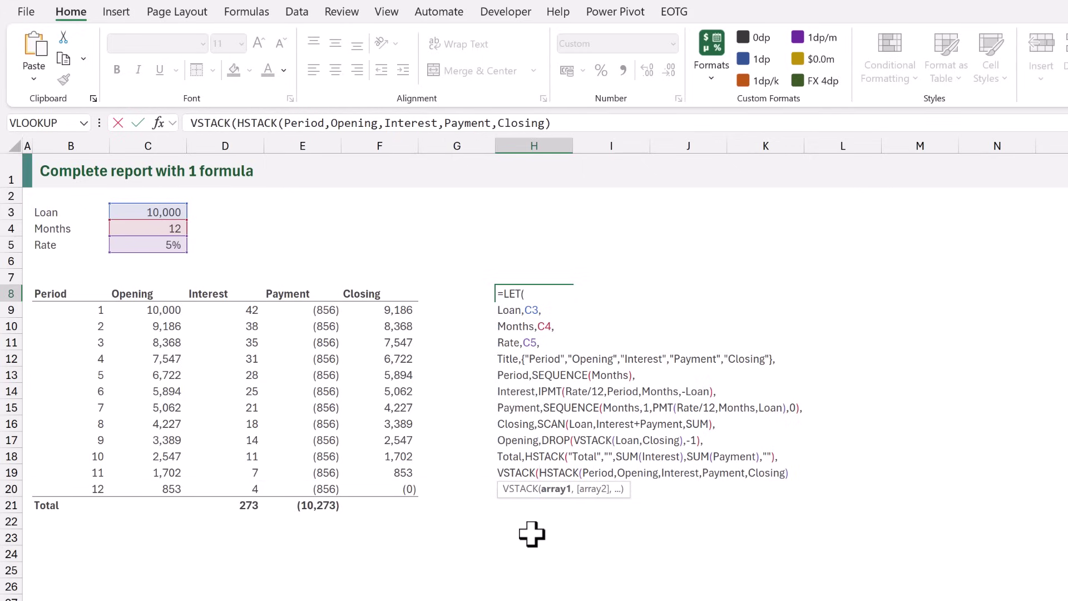
{"action": "type", "text": "Title,"}
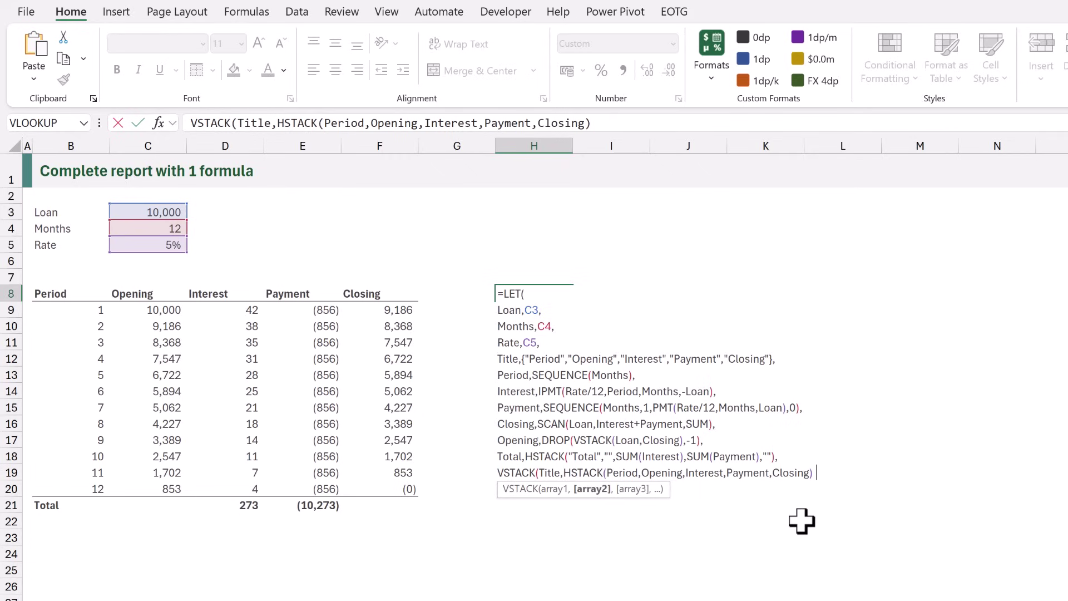
{"action": "type", "text": ",Total))"}
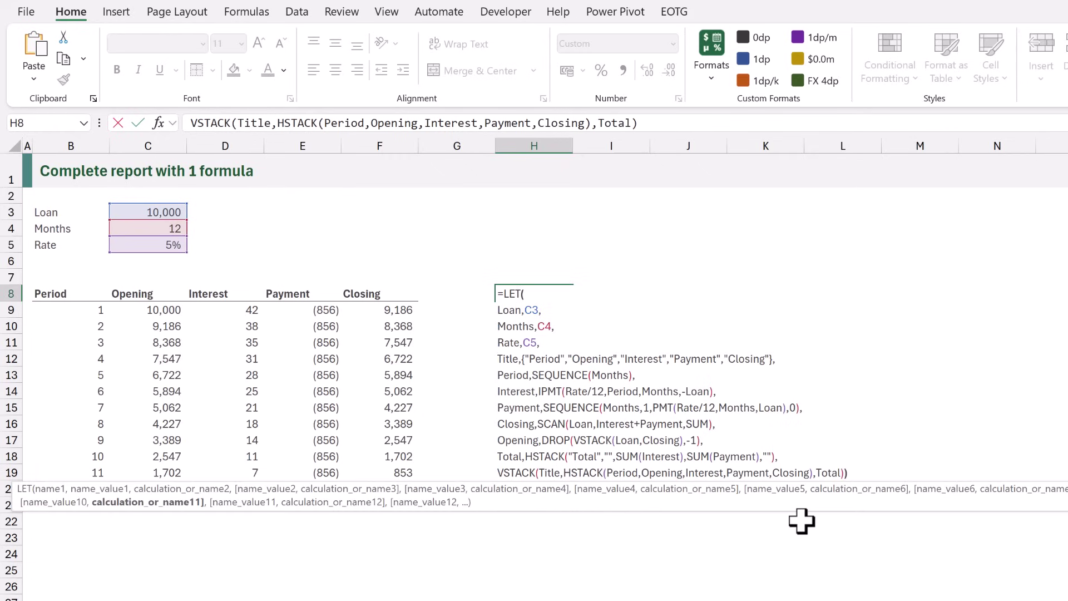
{"action": "key", "text": "ctrl+Return"}
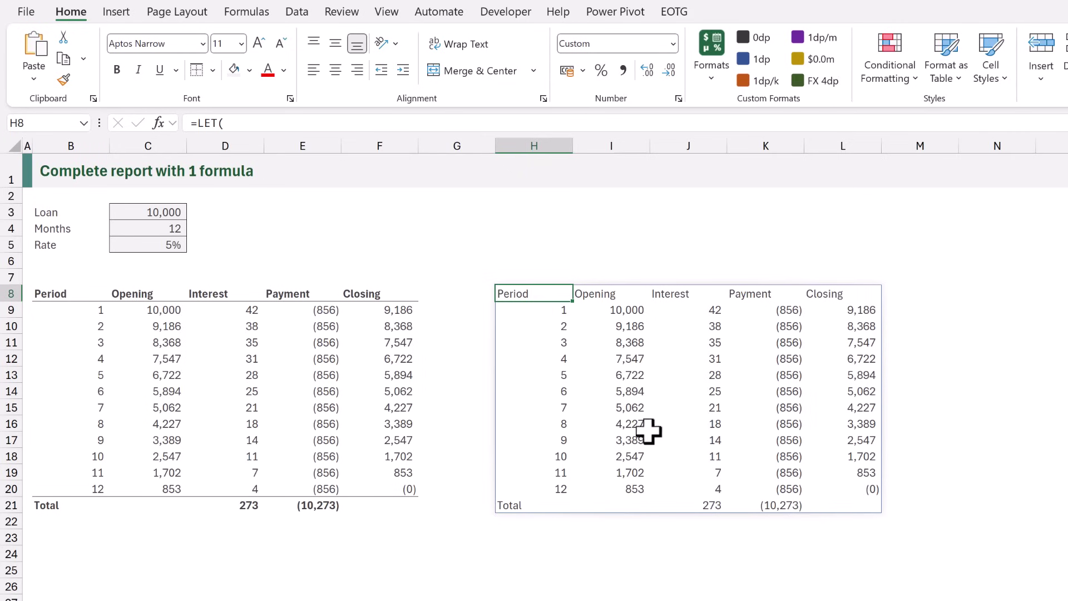
Step: Cut the complete LET formula text out of H8, leaving the cell empty
{"action": "double_click", "coordinate": [548, 294]}
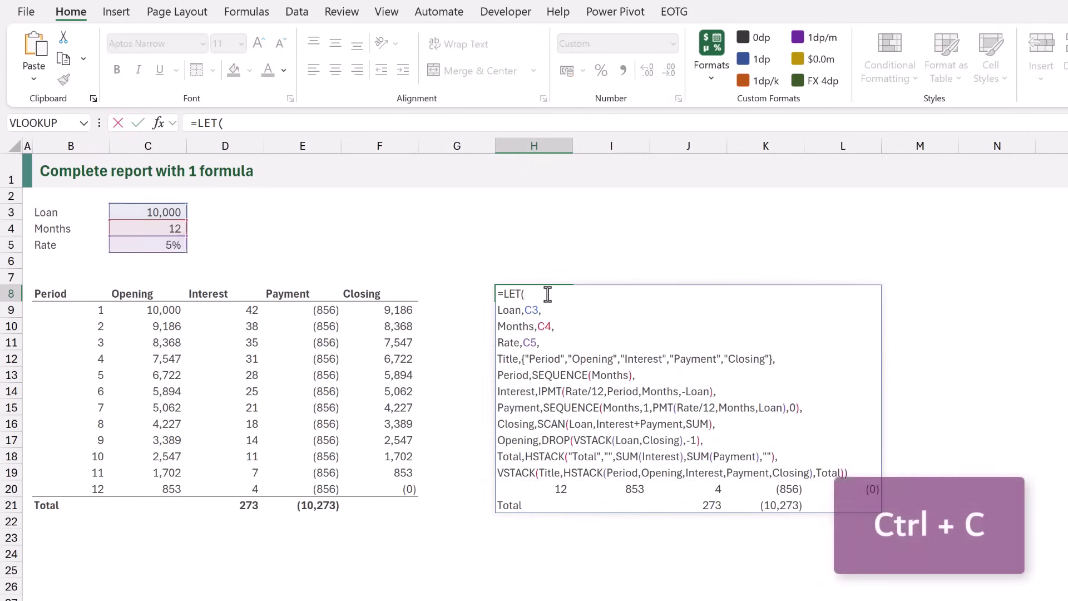
{"action": "key", "text": "ctrl+a"}
{"action": "key", "text": "ctrl+c"}
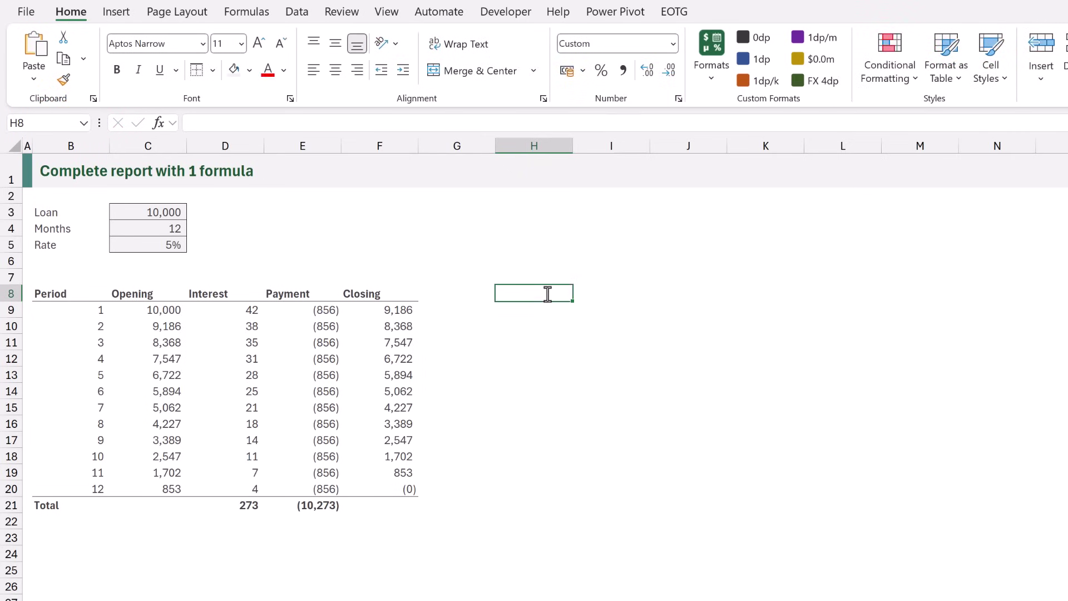
Step: Clear the contents of the old schedule in B8:F21 and enter the LET formula from the clipboard in B8
{"action": "left_click_drag", "start_coordinate": [51, 291], "coordinate": [397, 510]}
{"action": "key", "text": "Delete"}
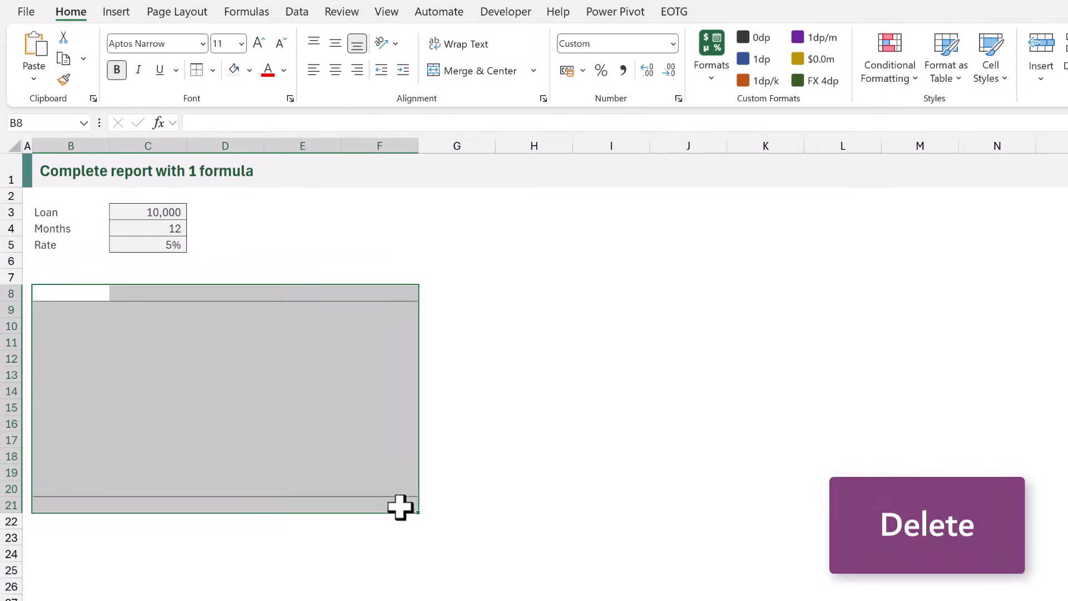
{"action": "left_click", "coordinate": [71, 293]}
{"action": "double_click", "coordinate": [71, 292]}
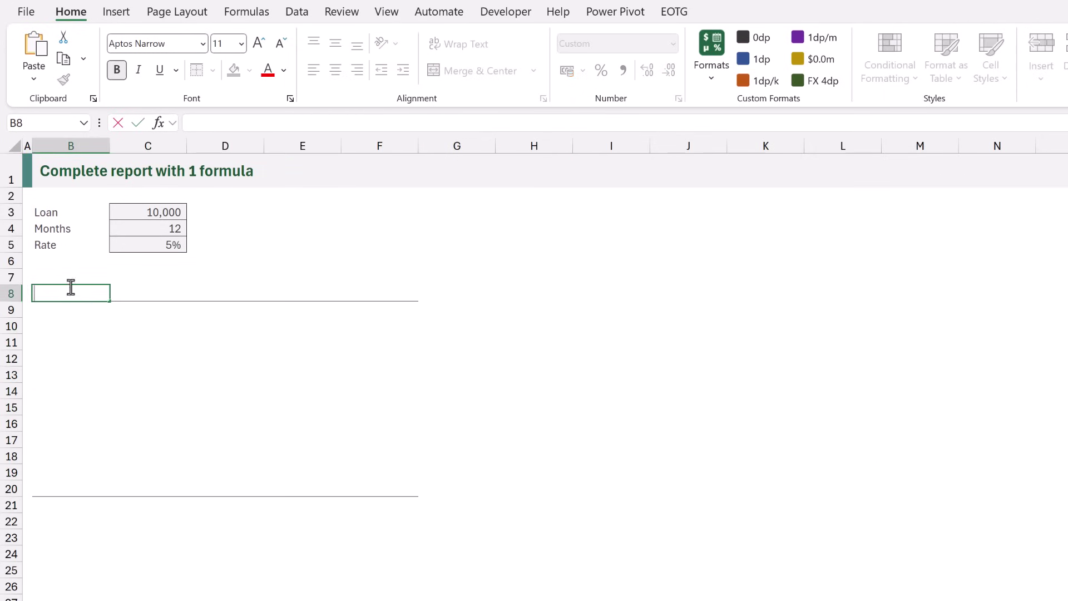
{"action": "key", "text": "ctrl+v"}
{"action": "key", "text": "Return"}
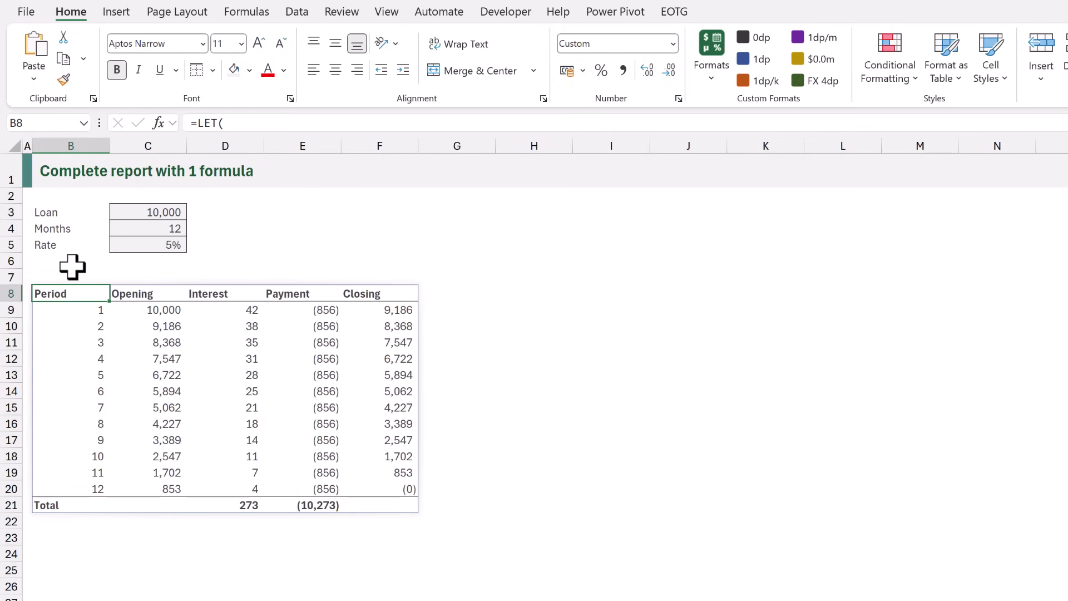
Step: Set Months in C4 to 16 and remove the fixed bold and border formatting from B19:F21
{"action": "left_click", "coordinate": [138, 230]}
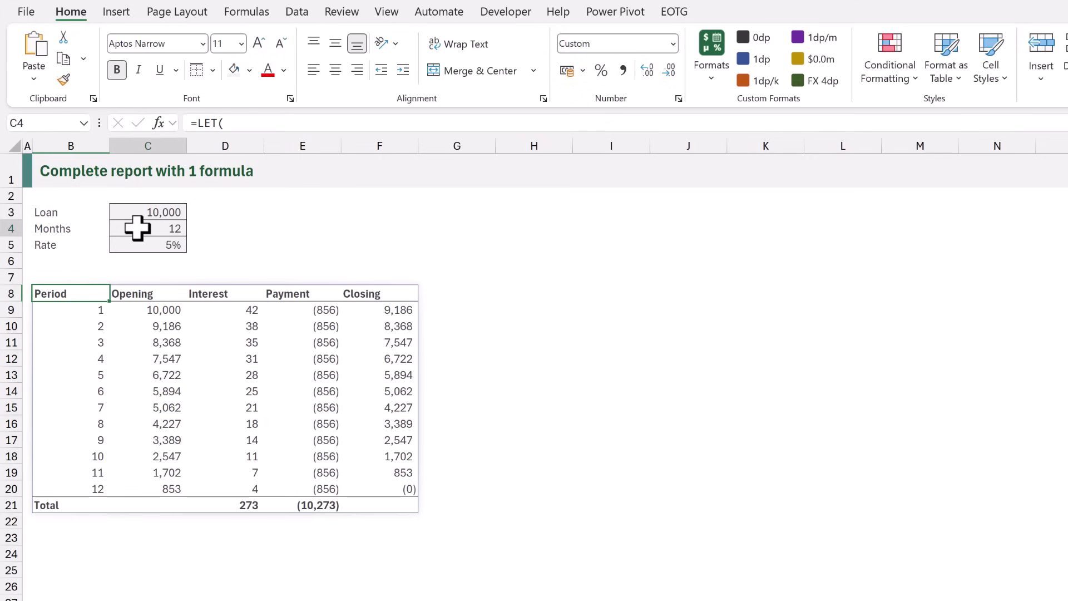
{"action": "type", "text": "16"}
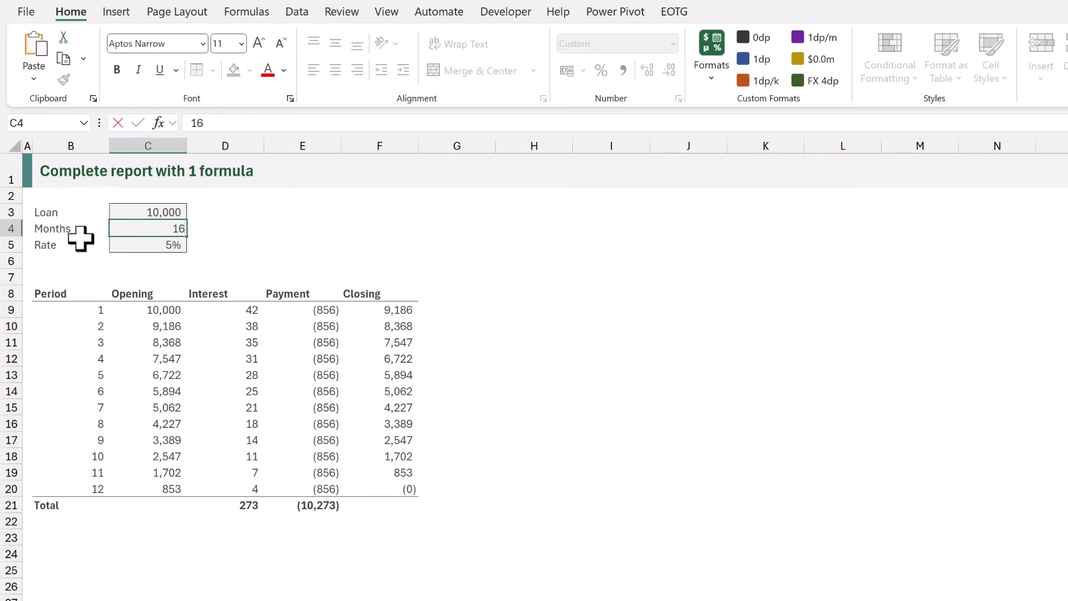
{"action": "key", "text": "ctrl+Return"}
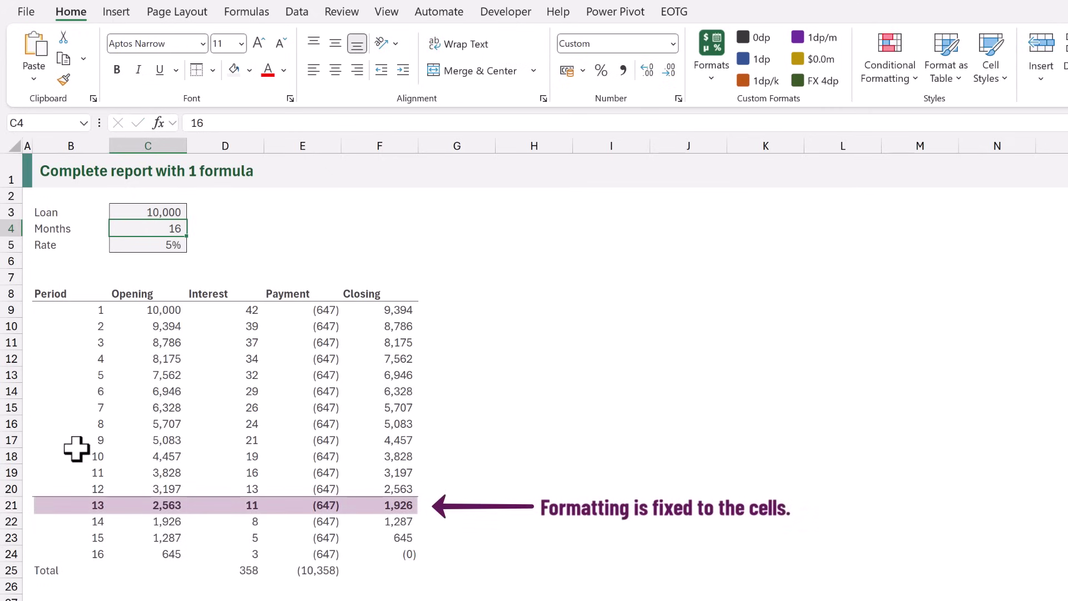
{"action": "left_click_drag", "start_coordinate": [79, 471], "coordinate": [418, 517]}
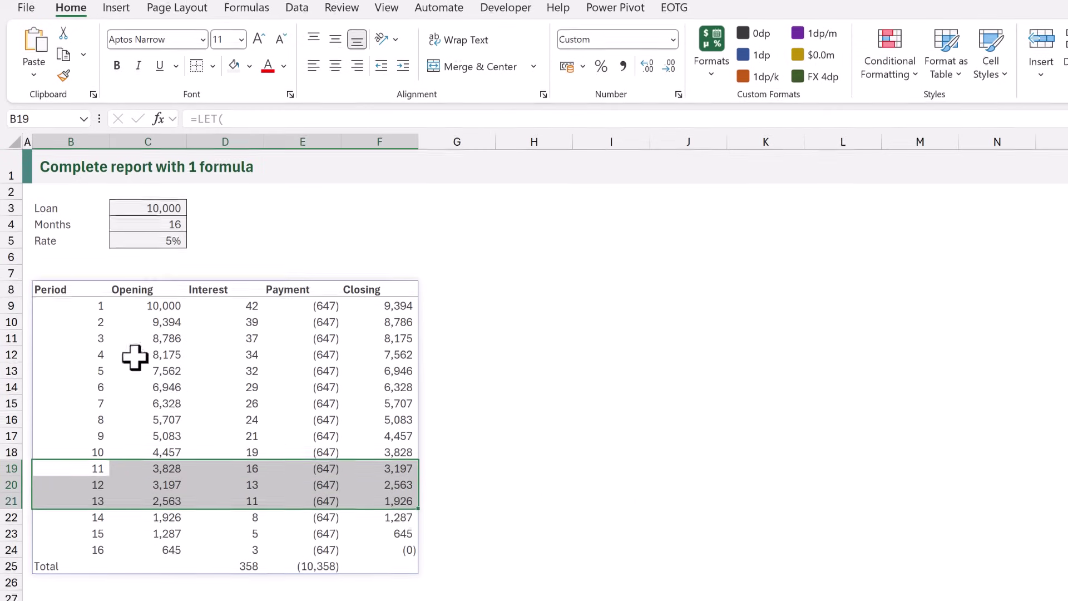
Step: Start a formula-based conditional formatting rule for B8:F31 with the condition =$B8="Total"
{"action": "left_click_drag", "start_coordinate": [62, 293], "coordinate": [386, 600]}
{"action": "mouse_move", "coordinate": [385, 553]}
{"action": "left_mouse_down"}
{"action": "mouse_move", "coordinate": [384, 539]}
{"action": "mouse_move", "coordinate": [386, 550]}
{"action": "left_mouse_up"}
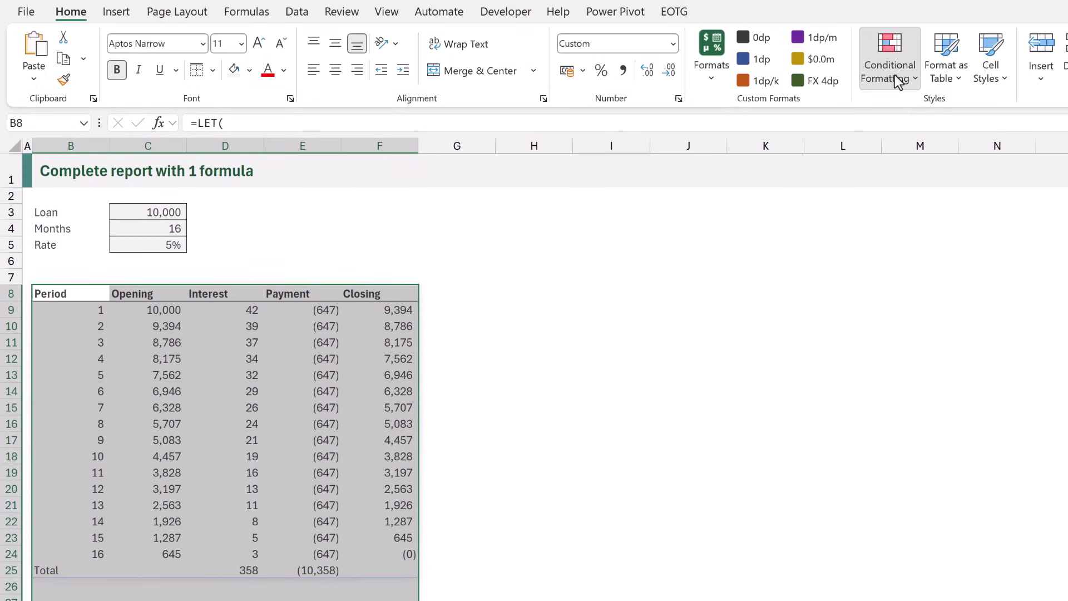
{"action": "left_click", "coordinate": [897, 82]}
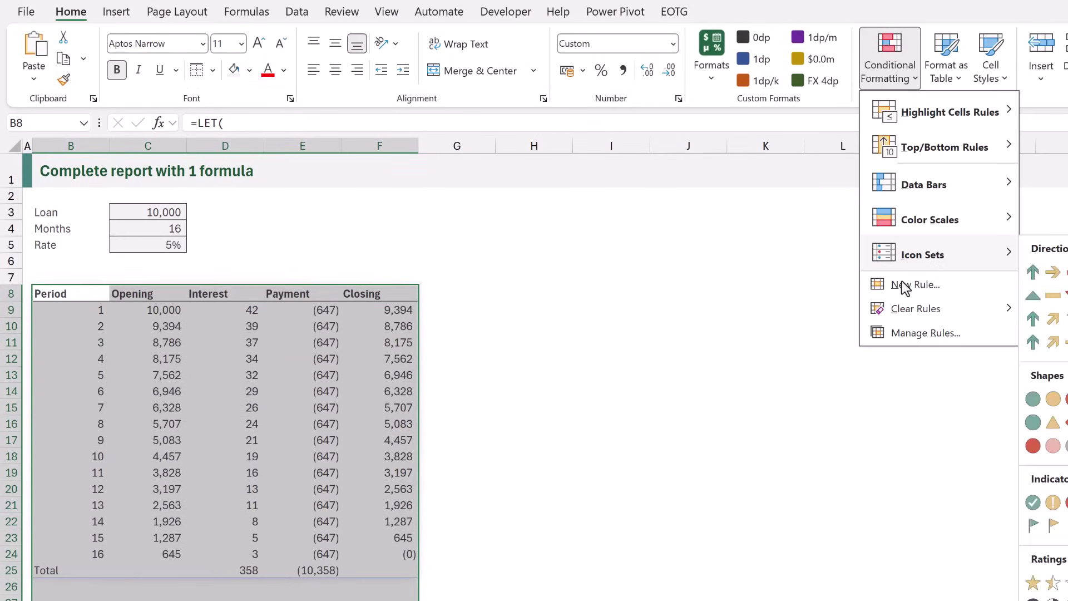
{"action": "left_click", "coordinate": [901, 283]}
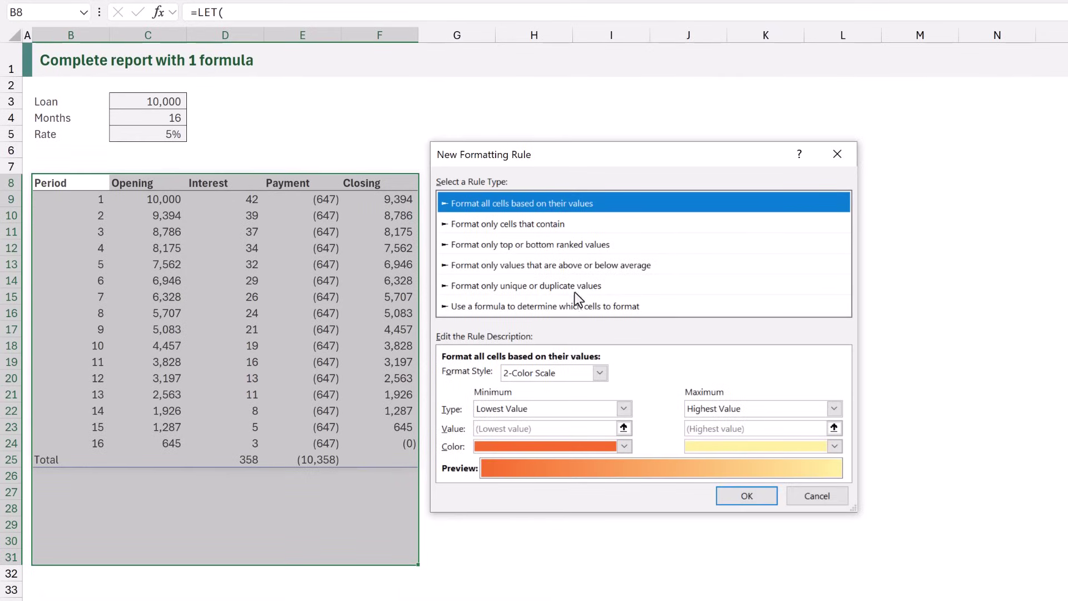
{"action": "left_click", "coordinate": [556, 307]}
{"action": "left_click", "coordinate": [501, 373]}
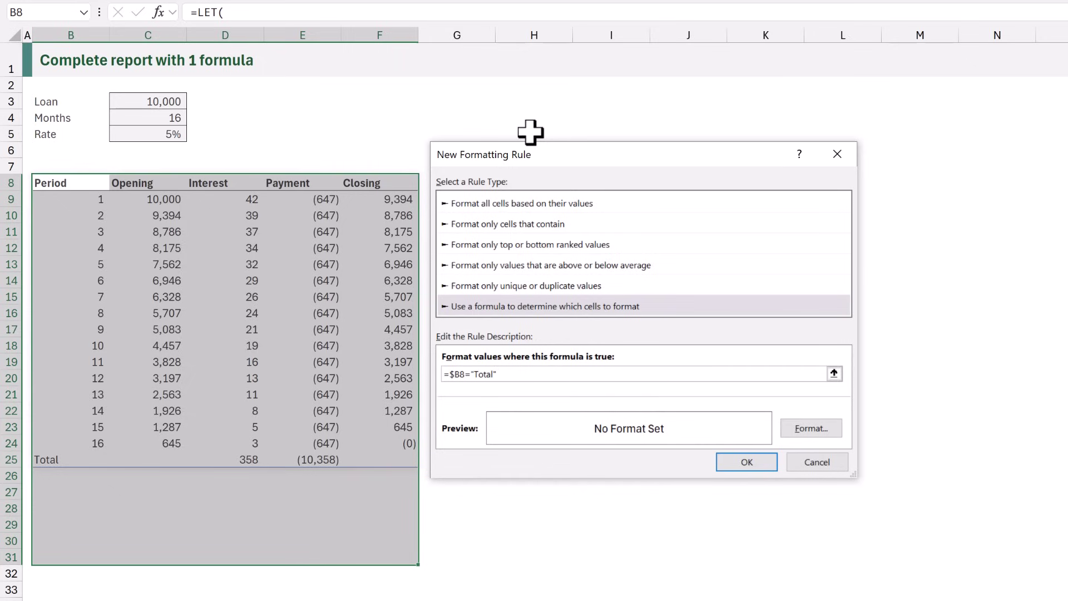
Step: Give the Total rule a bold font and a top border, and apply the rule
{"action": "left_click", "coordinate": [816, 432]}
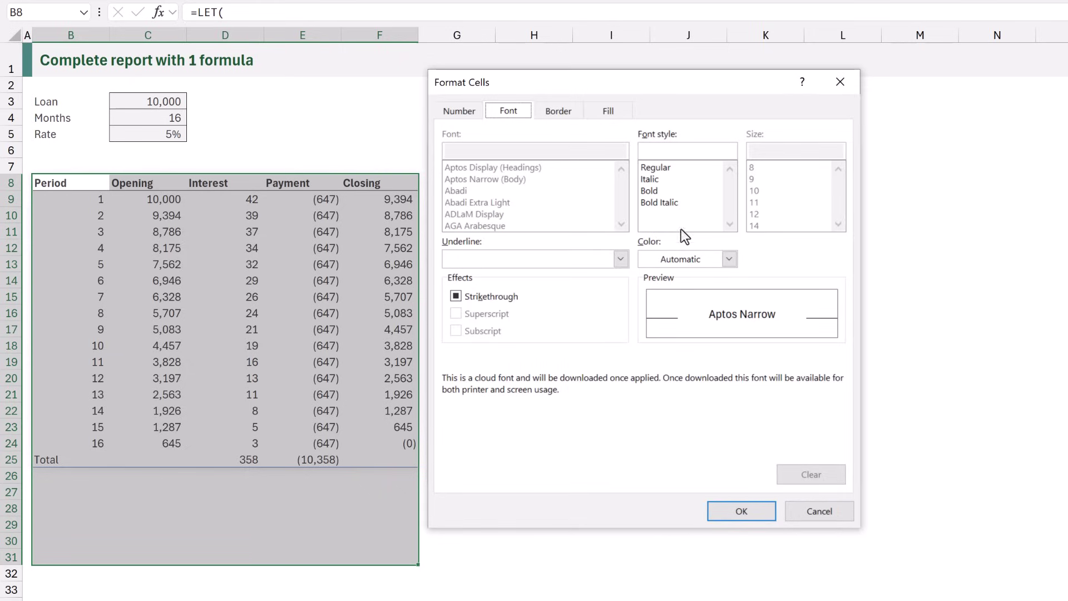
{"action": "left_click", "coordinate": [653, 192]}
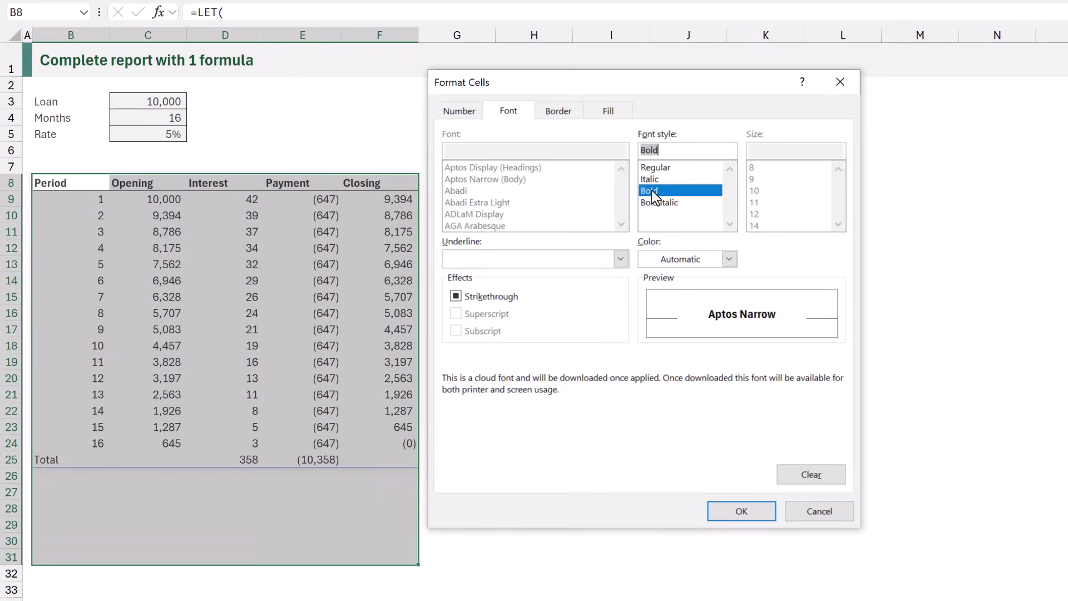
{"action": "left_click", "coordinate": [569, 112]}
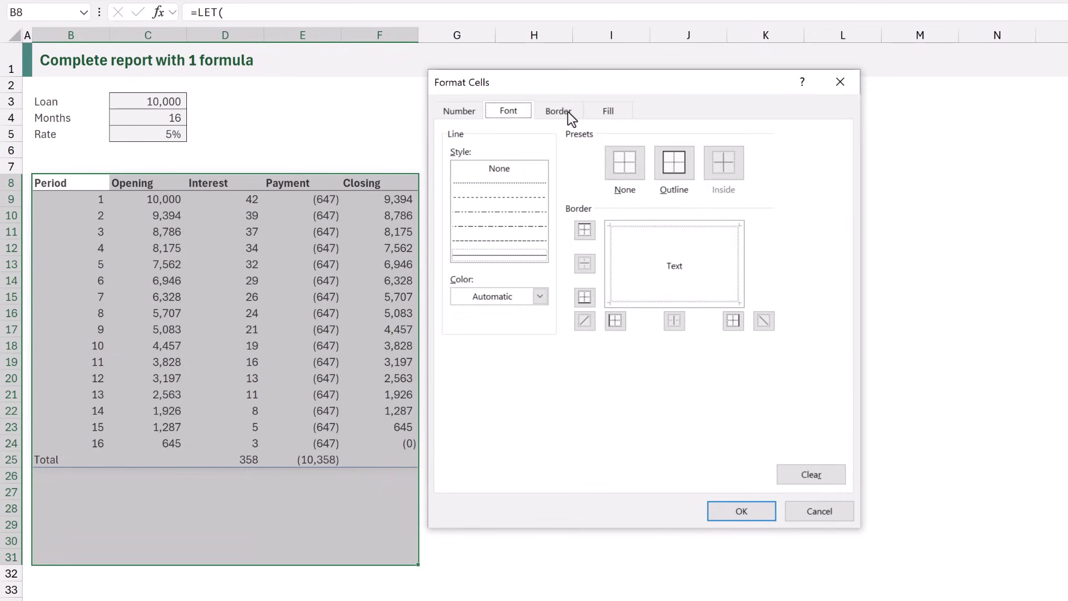
{"action": "left_click", "coordinate": [639, 227]}
{"action": "left_click", "coordinate": [743, 513]}
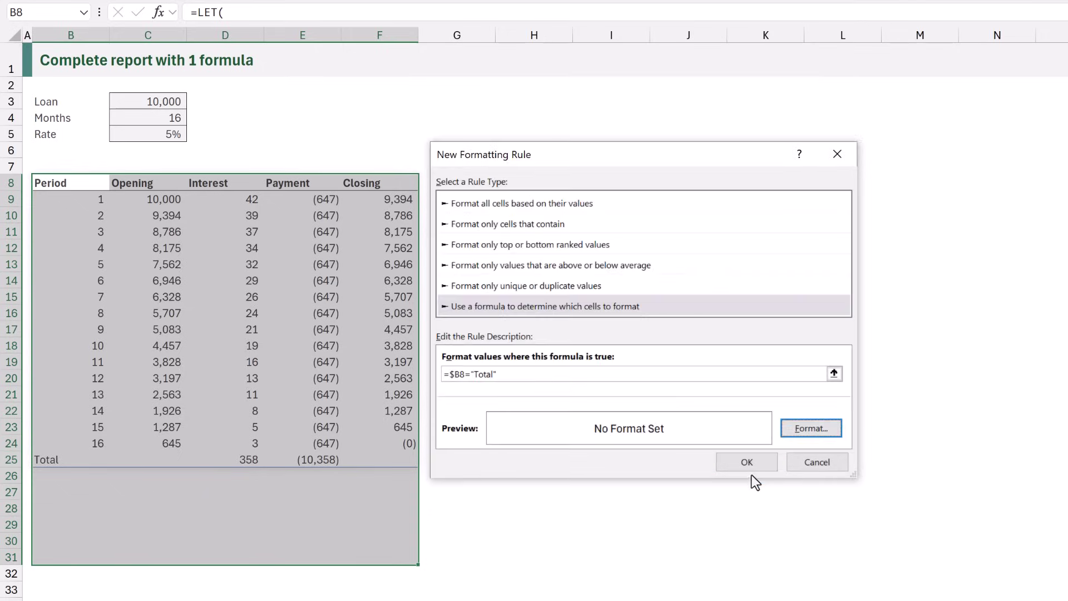
{"action": "left_click", "coordinate": [751, 469]}
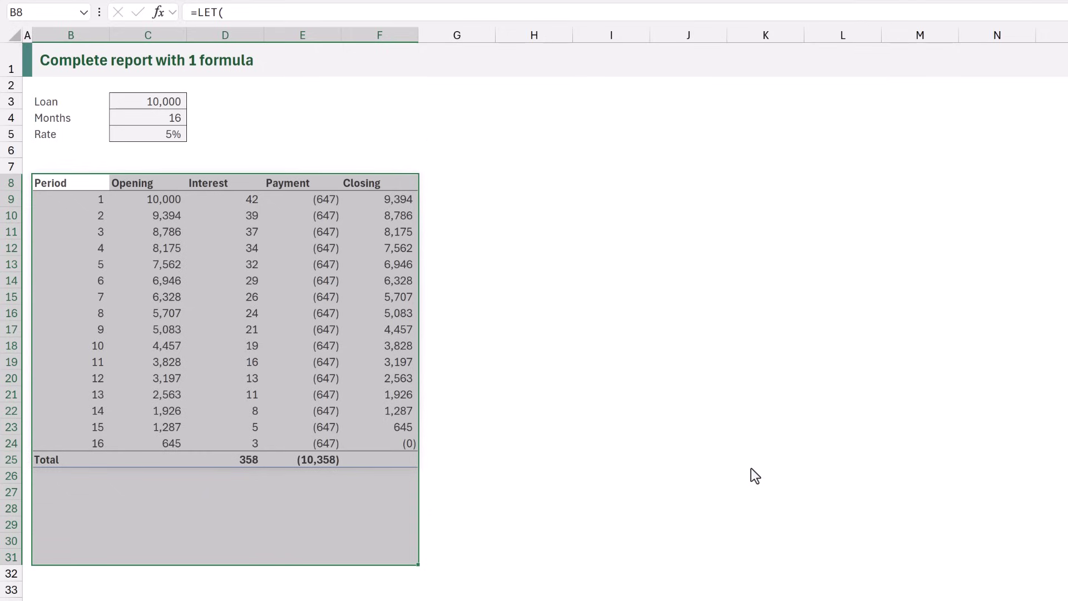
Step: Set Months in C4 to 8
{"action": "left_click", "coordinate": [174, 115]}
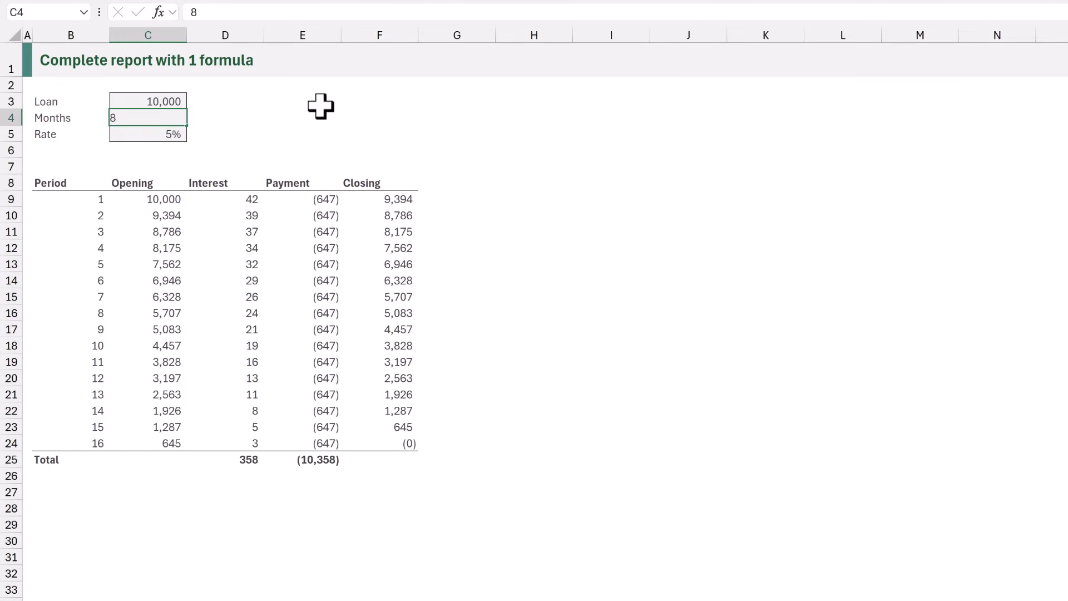